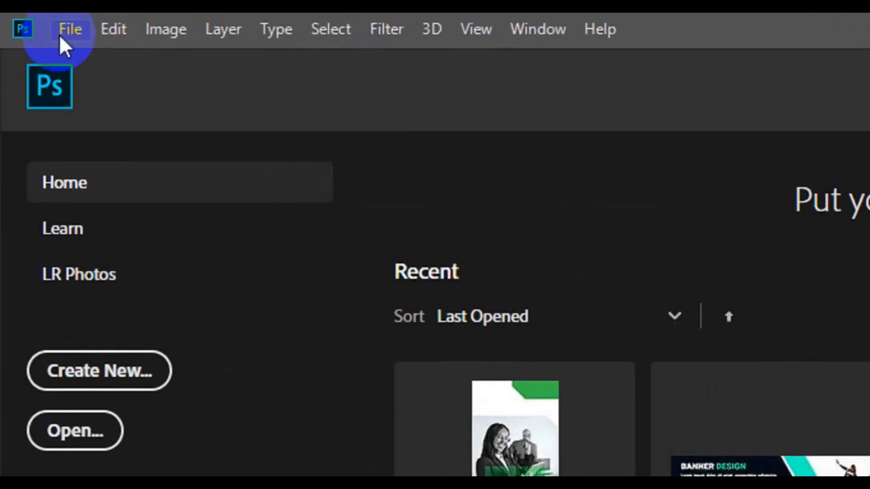
# - Create a new document named 'Stylish Business Card', 3.25 in wide by 1.75 in high, 300 ppi CMYK
pyautogui.click(59, 34)
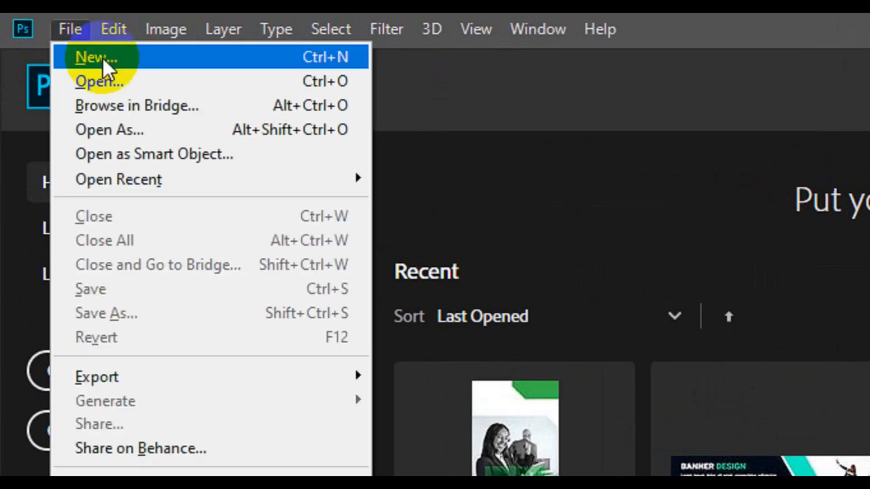
pyautogui.click(102, 57)
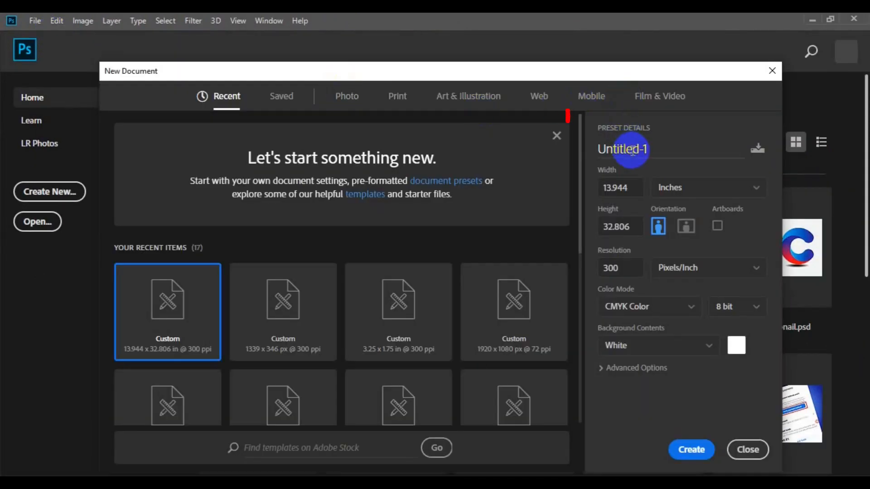
pyautogui.doubleClick(633, 149)
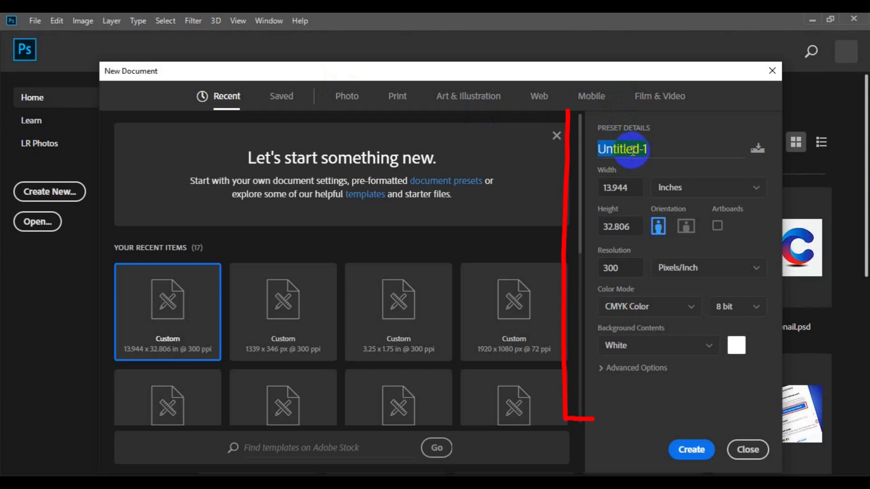
pyautogui.press('BackSpace')
pyautogui.write('S')
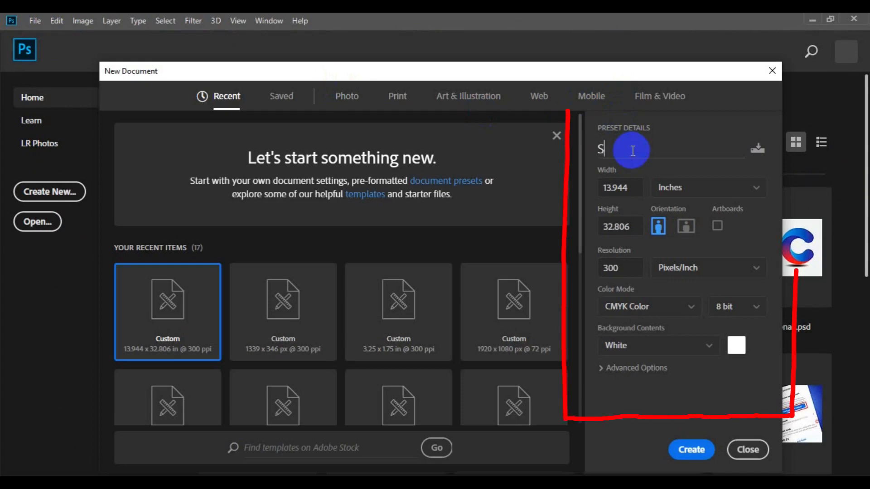
pyautogui.write('tyl')
pyautogui.write('s')
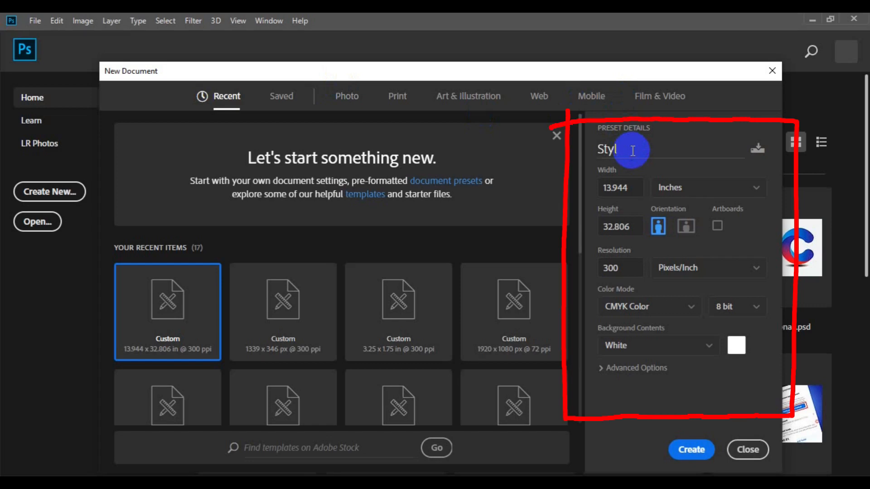
pyautogui.write('shBusiness Card')
pyautogui.click(630, 187)
pyautogui.press('BackSpace')
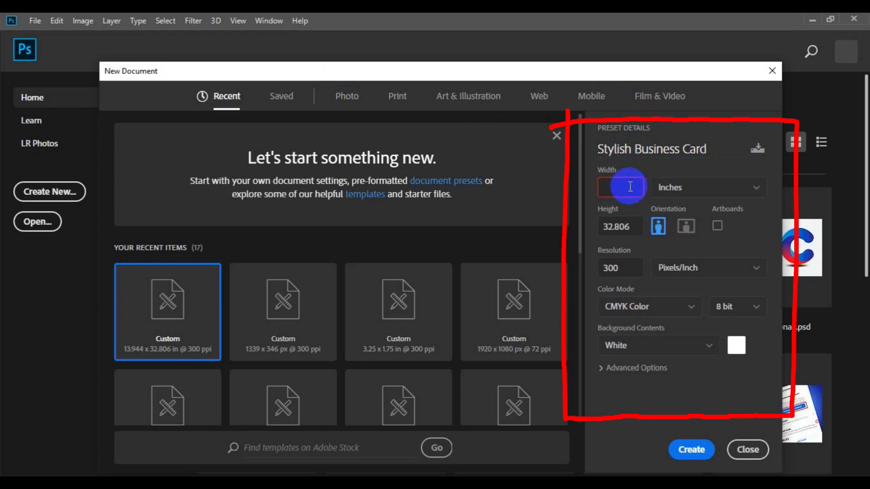
pyautogui.write('3.25')
pyautogui.click(620, 228)
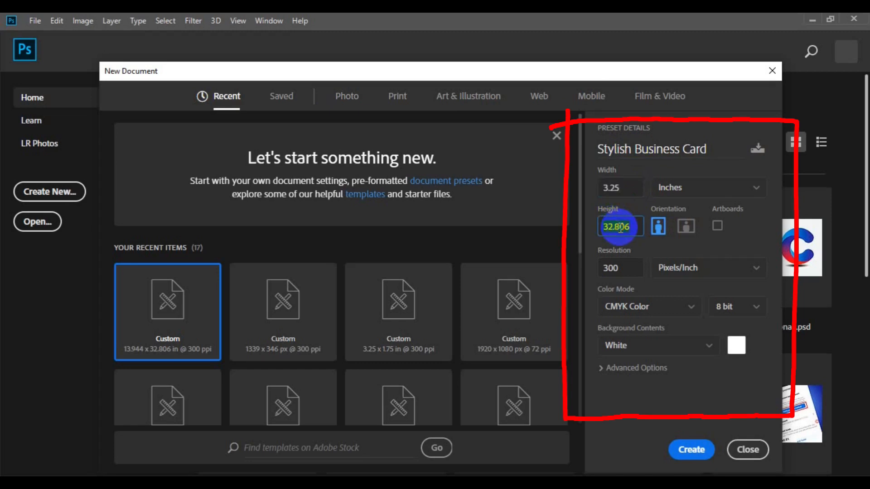
pyautogui.write('1')
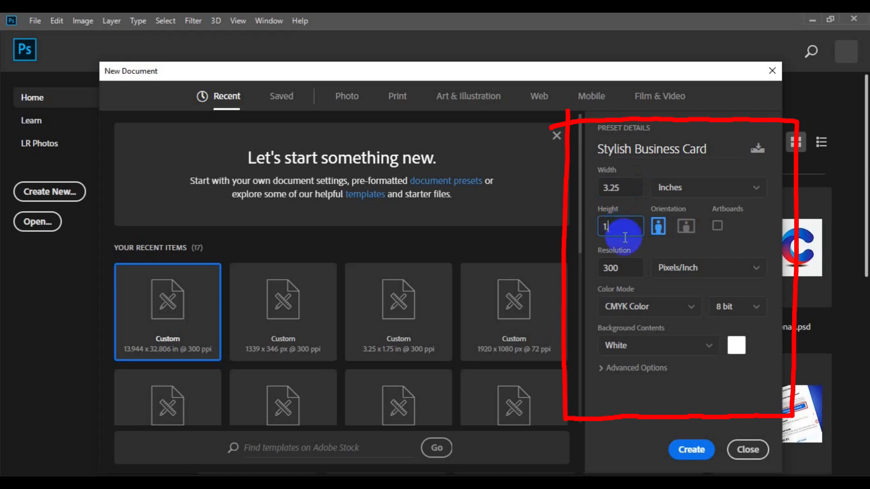
pyautogui.write('.75')
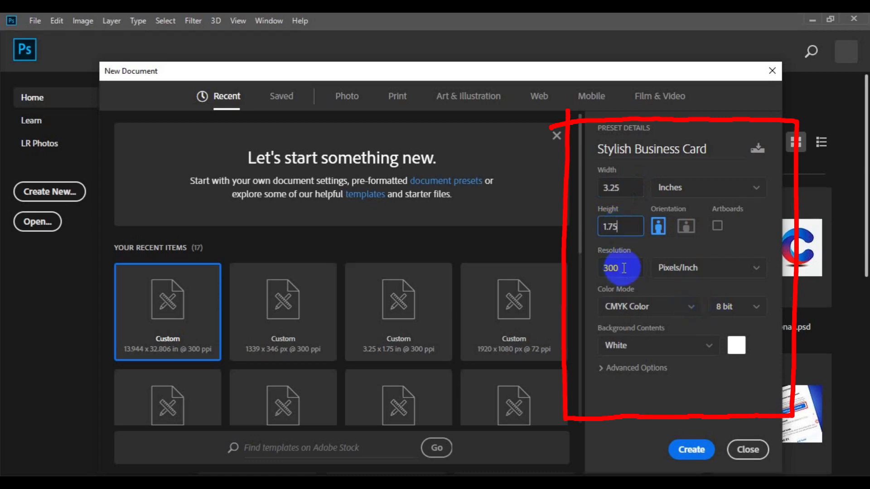
pyautogui.click(624, 268)
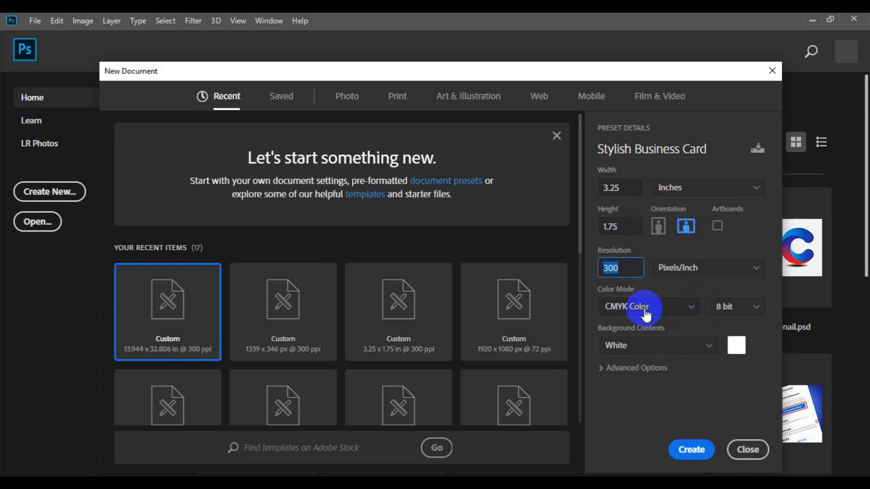
pyautogui.click(691, 451)
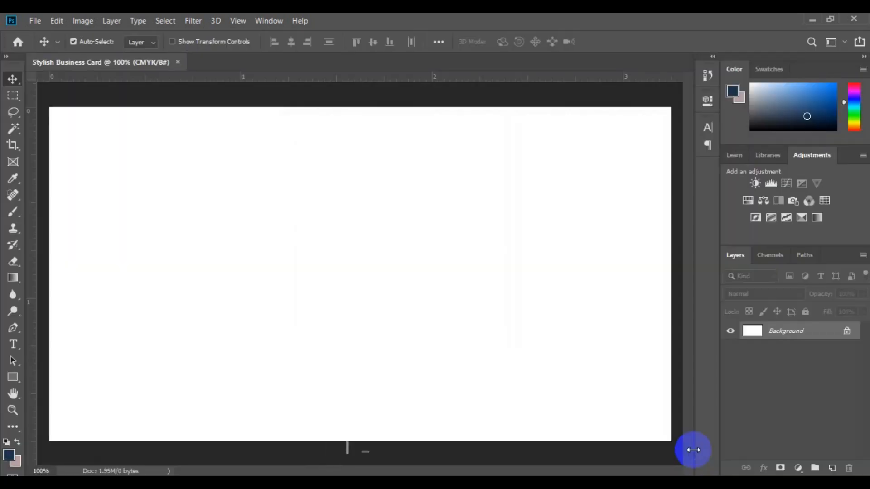
# - Zoom out and drag ruler guides onto the card's left, top, right and bottom edges
pyautogui.hotkey('ctrl', '-')
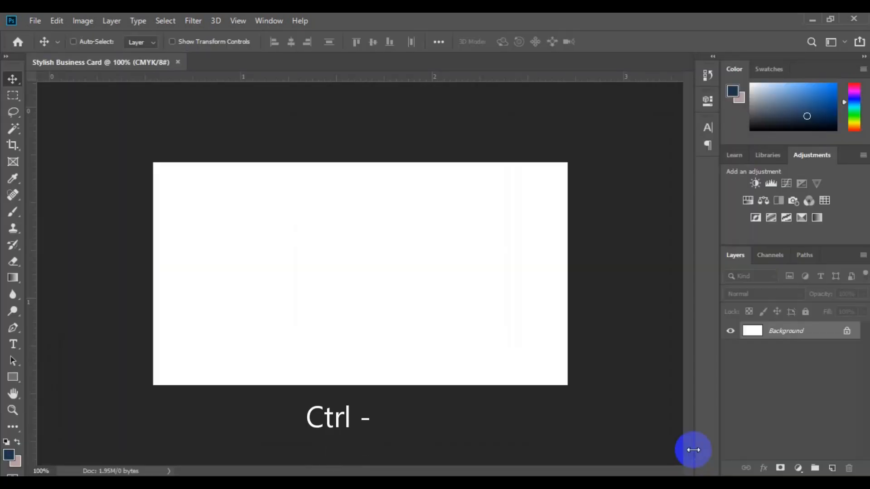
pyautogui.hotkey('ctrl', '-')
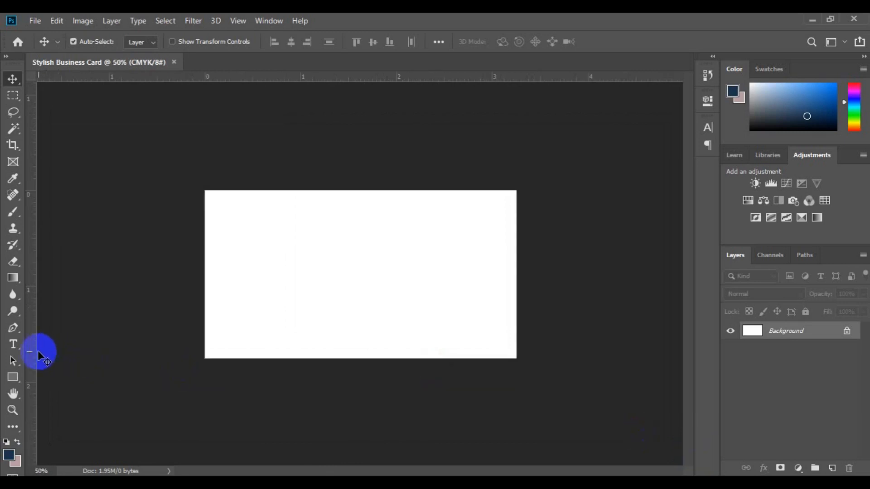
pyautogui.moveTo(34, 352); pyautogui.dragTo(205, 187)
pyautogui.moveTo(317, 76); pyautogui.dragTo(336, 190)
pyautogui.moveTo(350, 77); pyautogui.dragTo(326, 358)
pyautogui.rightClick(355, 154)
pyautogui.click(318, 151)
pyautogui.moveTo(34, 334); pyautogui.dragTo(516, 288)
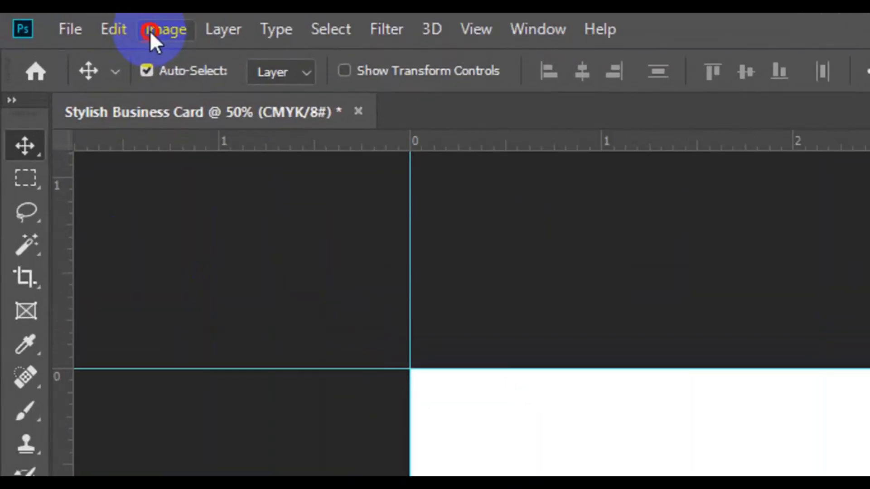
# - Add a relative 0.25 inch to the canvas width and height in Canvas Size
pyautogui.click(150, 32)
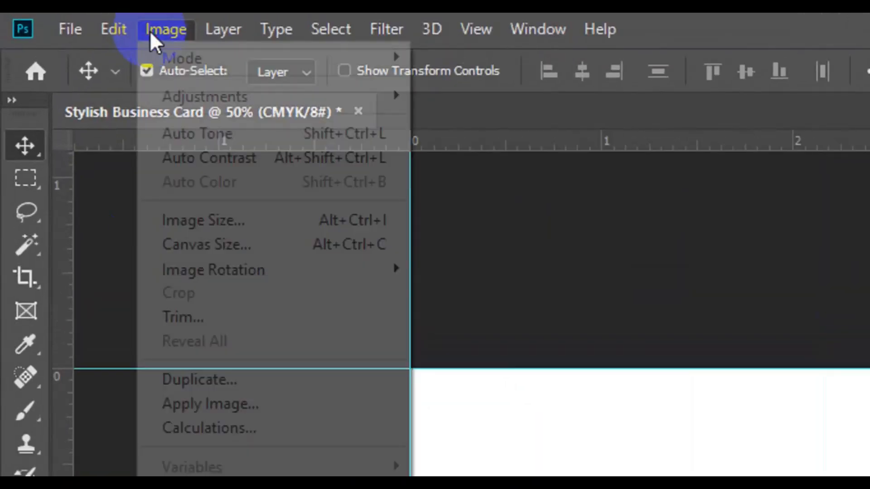
pyautogui.click(243, 245)
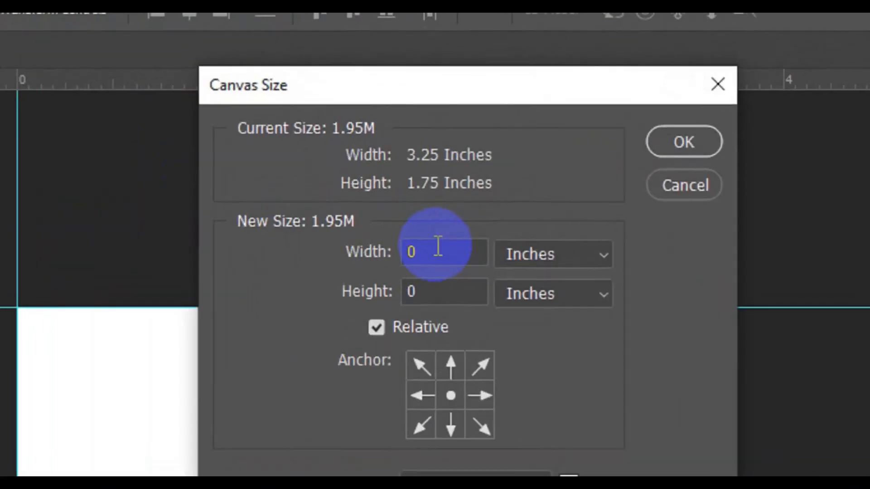
pyautogui.click(415, 161)
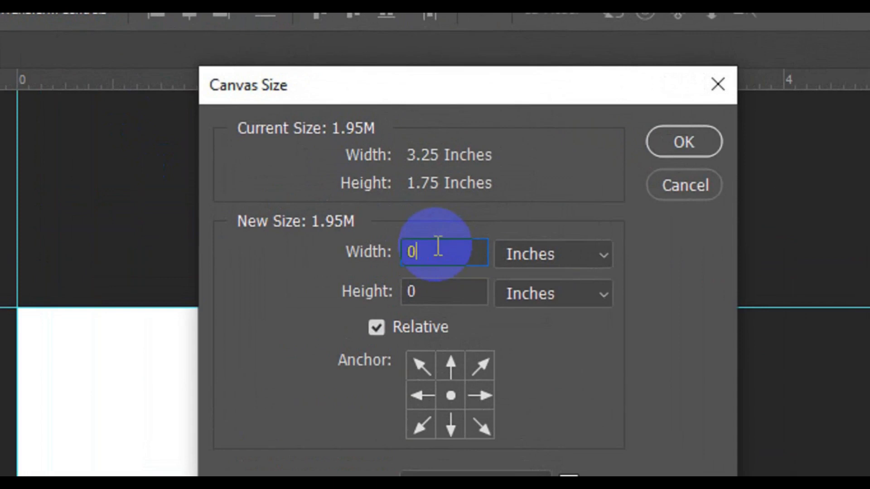
pyautogui.write('.25')
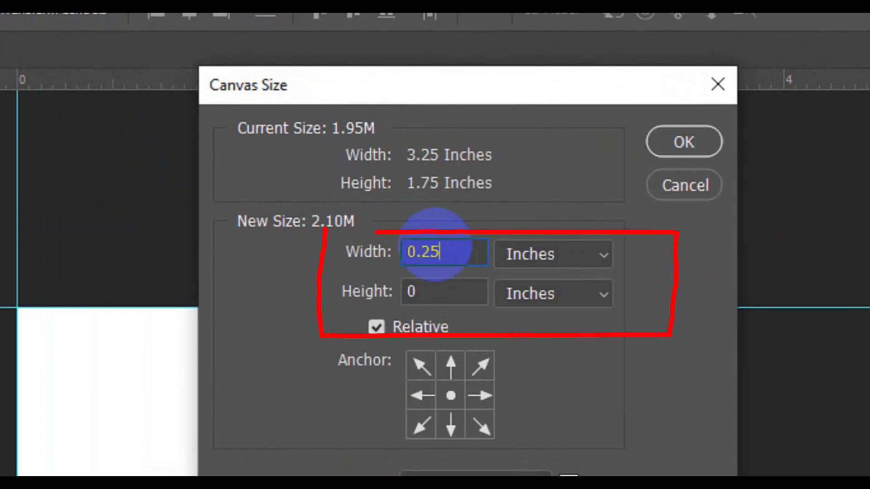
pyautogui.press('Tab')
pyautogui.press('Tab')
pyautogui.write('0')
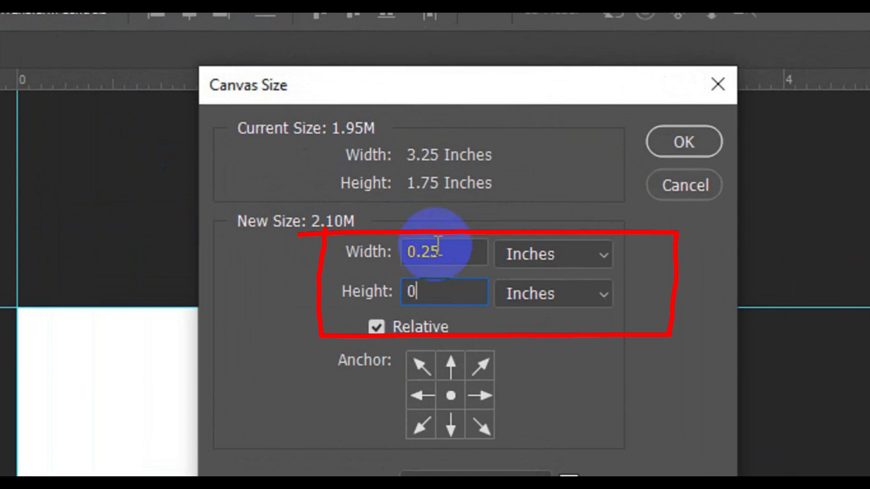
pyautogui.write('.25')
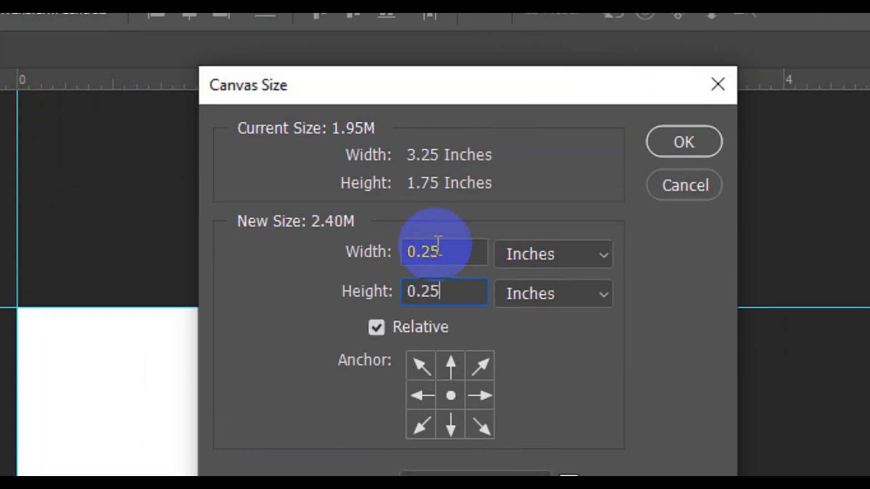
pyautogui.click(654, 150)
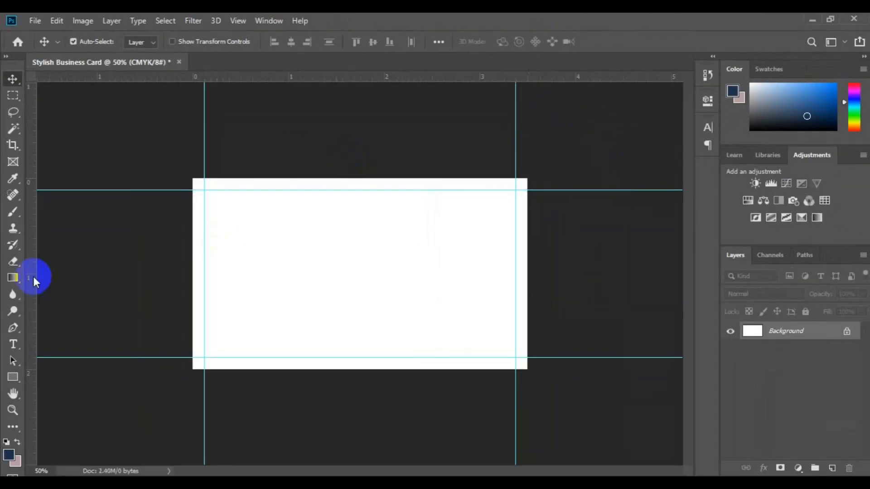
# - Place guides on the enlarged canvas's left and top edges, right edge at 3.5 in, and bottom at 2 in
pyautogui.moveTo(36, 279); pyautogui.dragTo(190, 317)
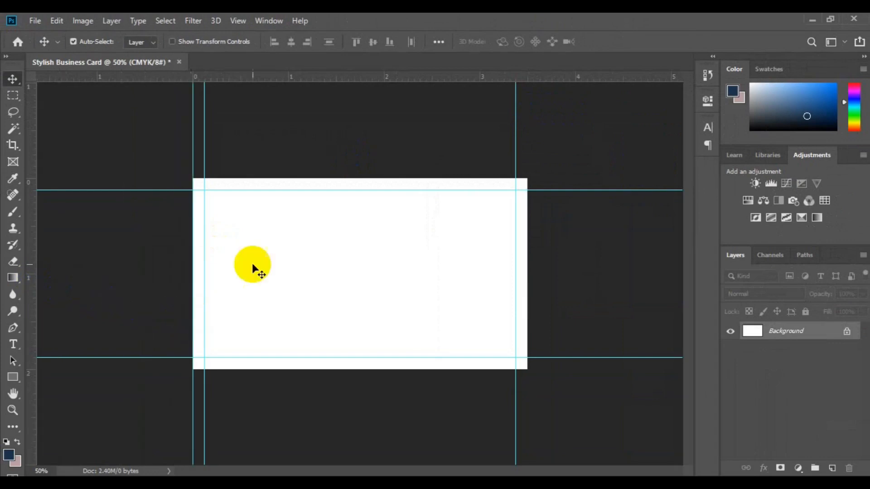
pyautogui.moveTo(305, 80); pyautogui.dragTo(326, 178)
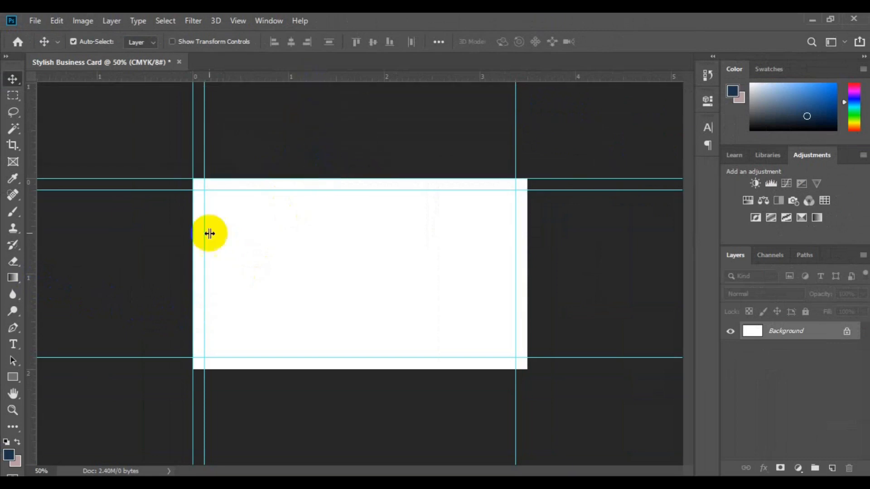
pyautogui.moveTo(36, 332); pyautogui.dragTo(528, 311)
pyautogui.moveTo(395, 76); pyautogui.dragTo(409, 372)
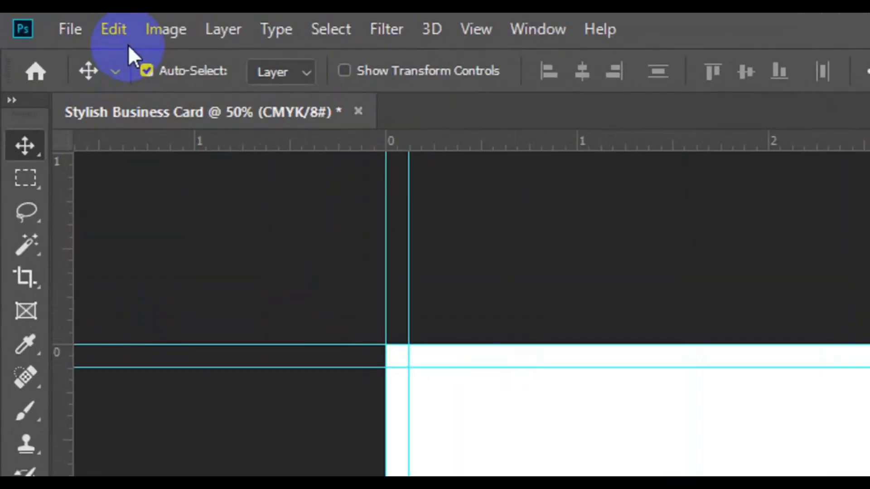
# - Add another relative 0.25 inch to canvas width and height, then zoom out to view the card
pyautogui.click(161, 30)
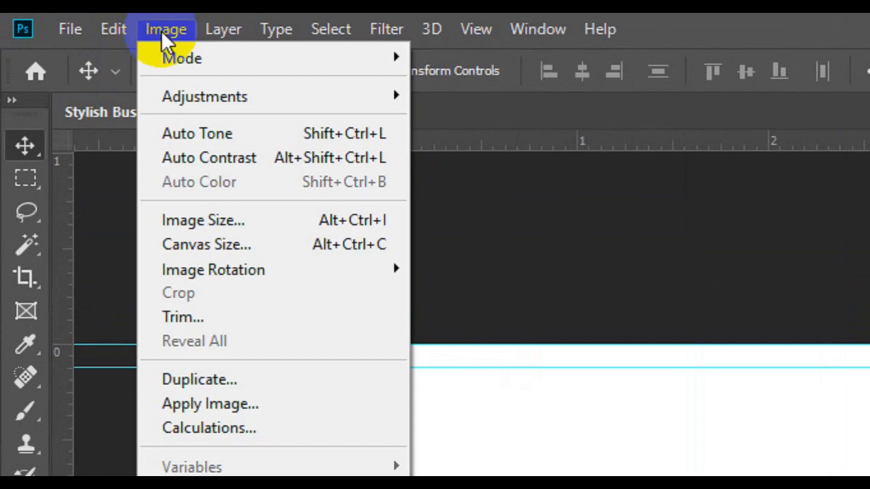
pyautogui.click(213, 240)
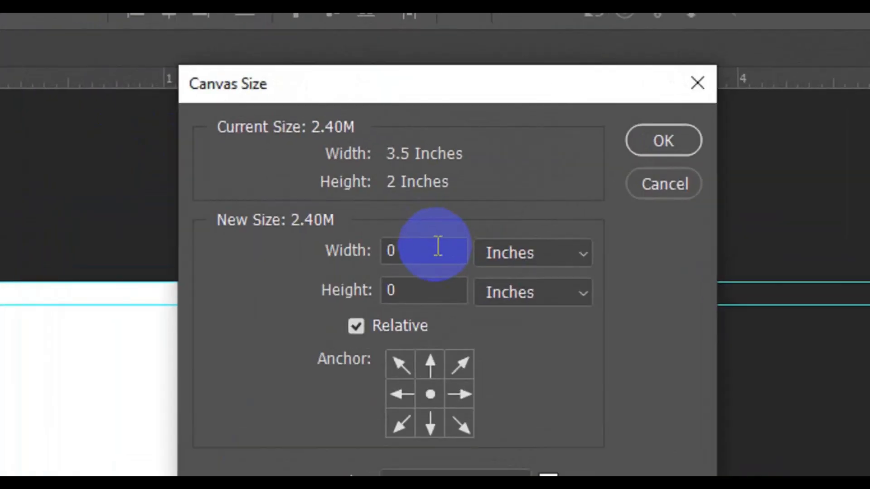
pyautogui.click(426, 162)
pyautogui.write('.25')
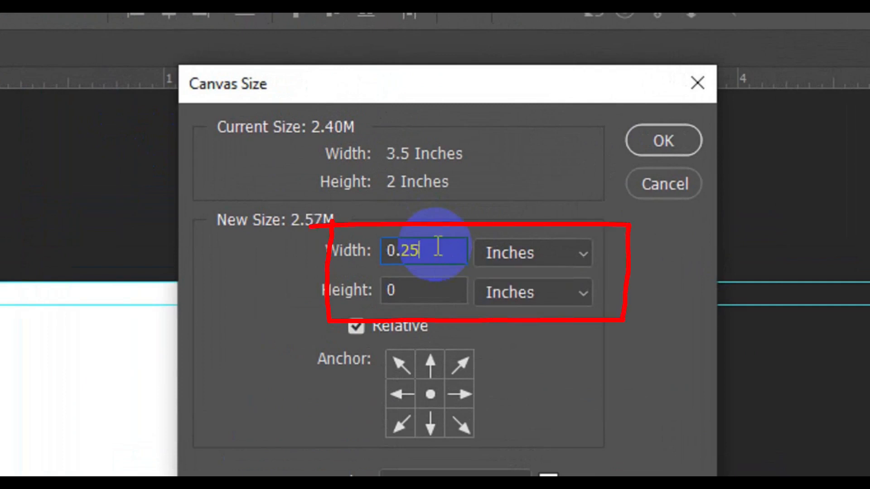
pyautogui.press('Tab')
pyautogui.write('0.25')
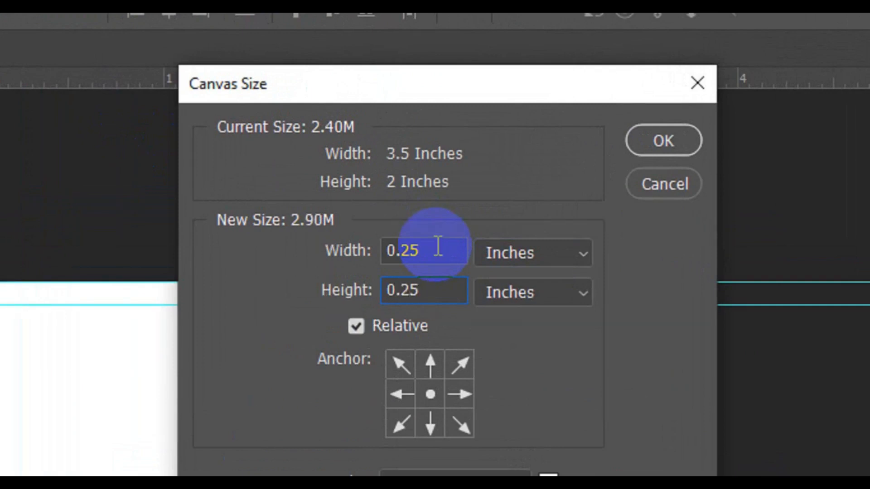
pyautogui.click(653, 146)
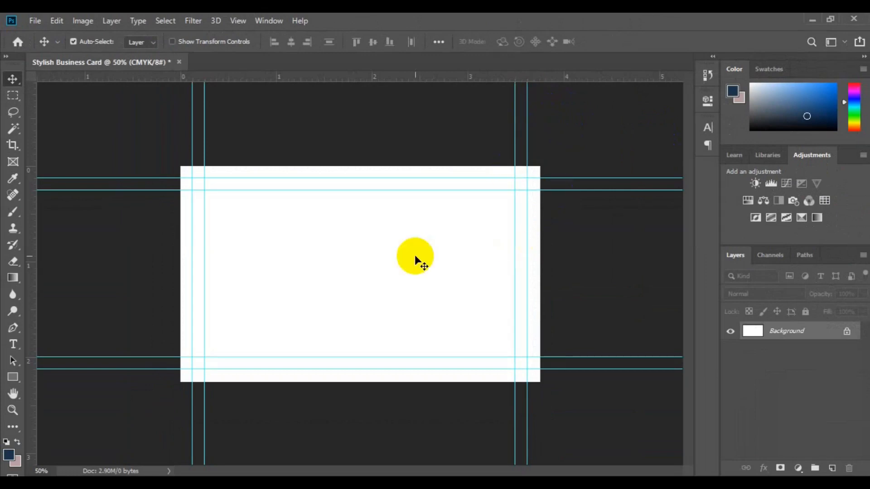
pyautogui.hotkey('ctrl', '-')
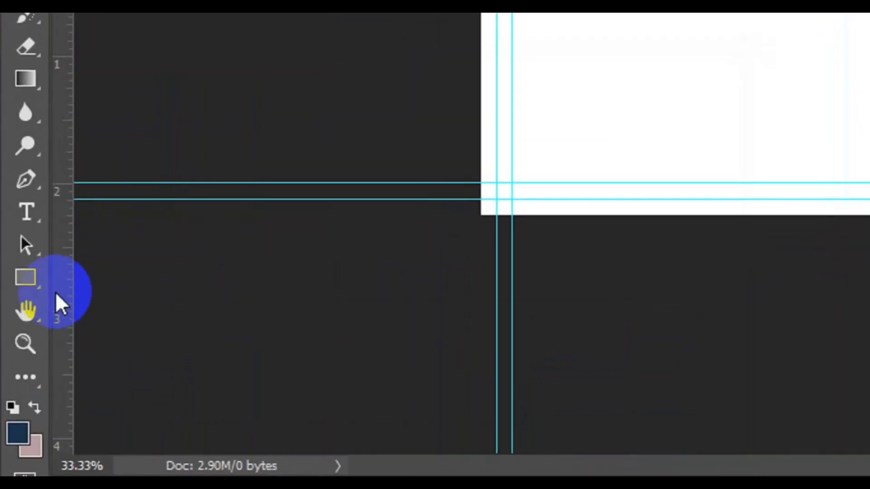
# - Switch to the Custom Shape tool in Shape mode with a solid grey fill
pyautogui.click(39, 290)
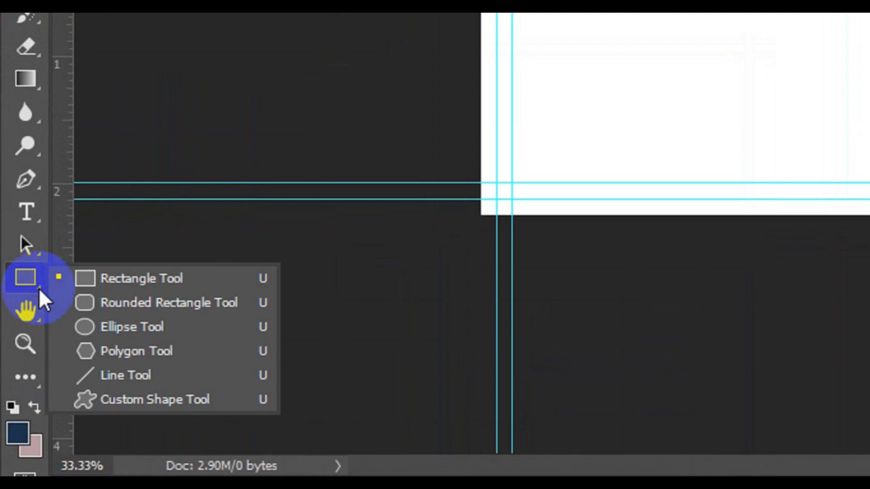
pyautogui.click(174, 400)
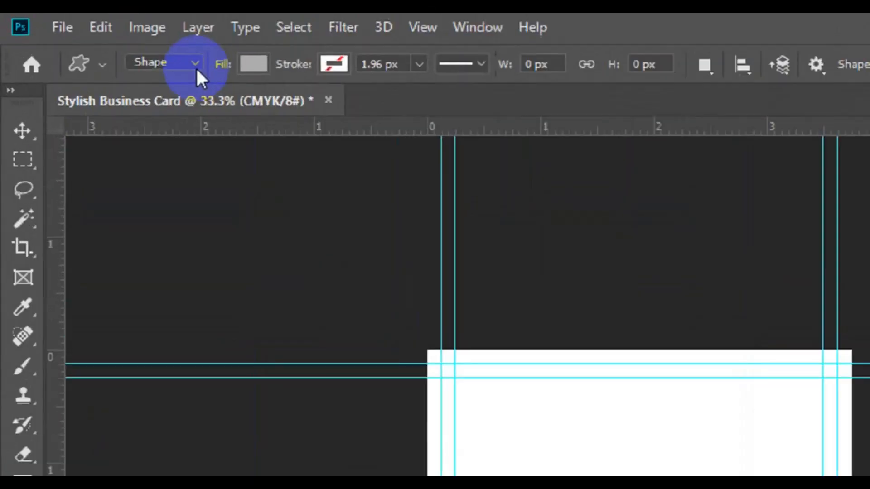
pyautogui.click(218, 68)
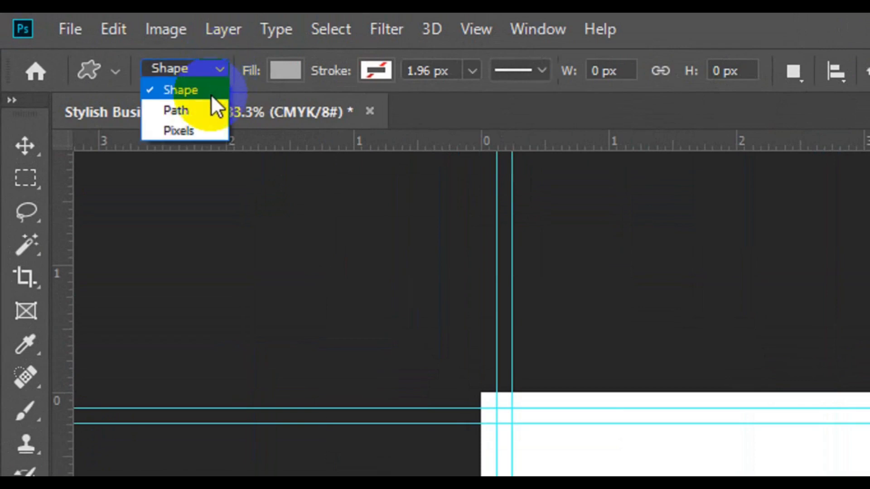
pyautogui.click(210, 95)
pyautogui.click(286, 72)
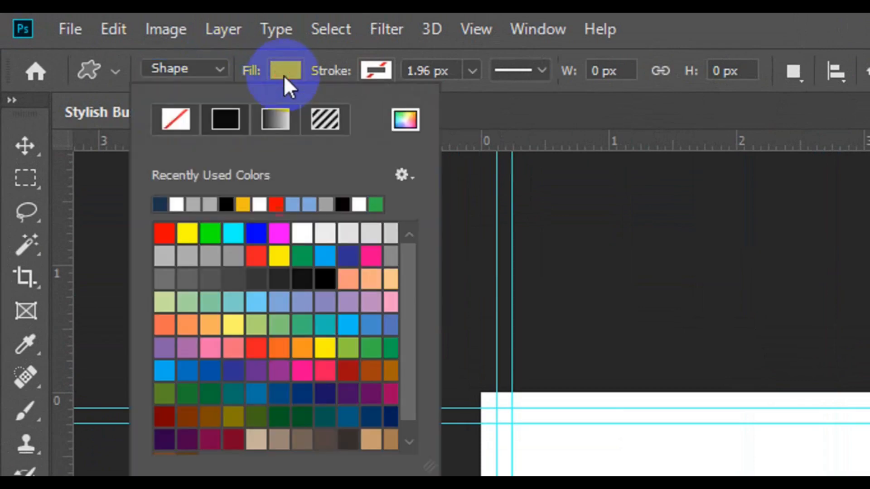
pyautogui.click(226, 119)
pyautogui.click(212, 253)
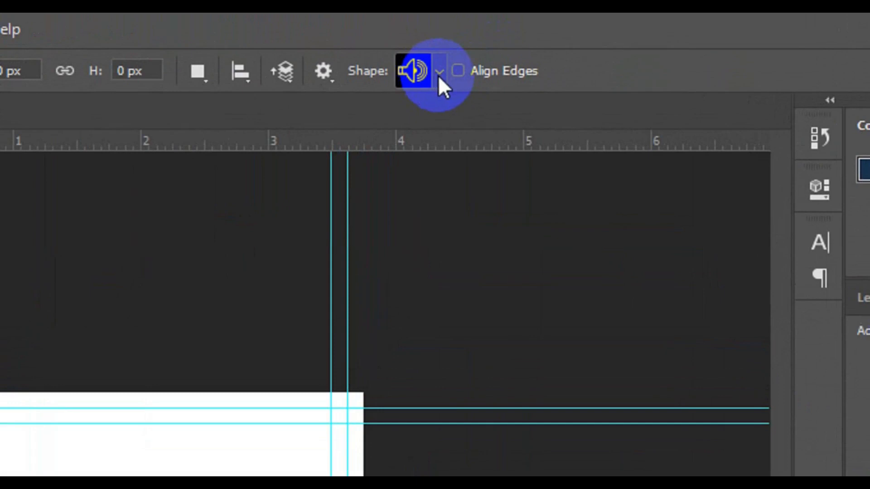
# - Choose the triangle from the custom shape picker
pyautogui.click(439, 74)
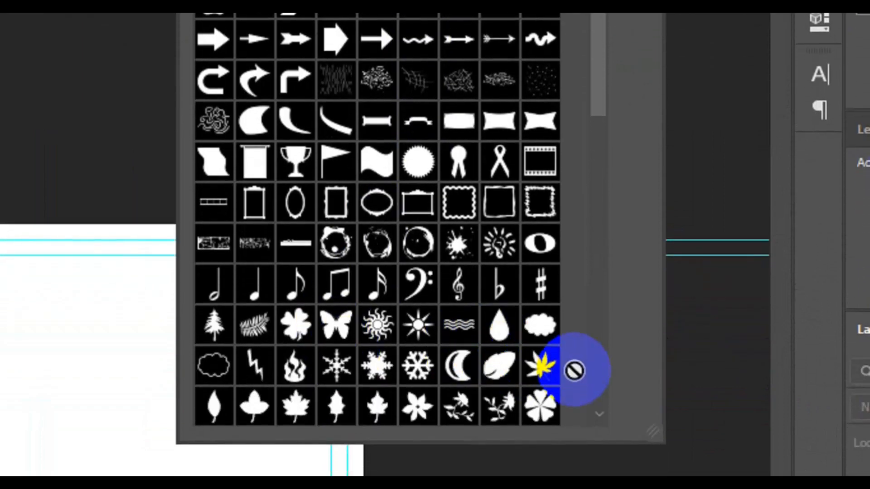
pyautogui.scroll(-5, 598, 361)
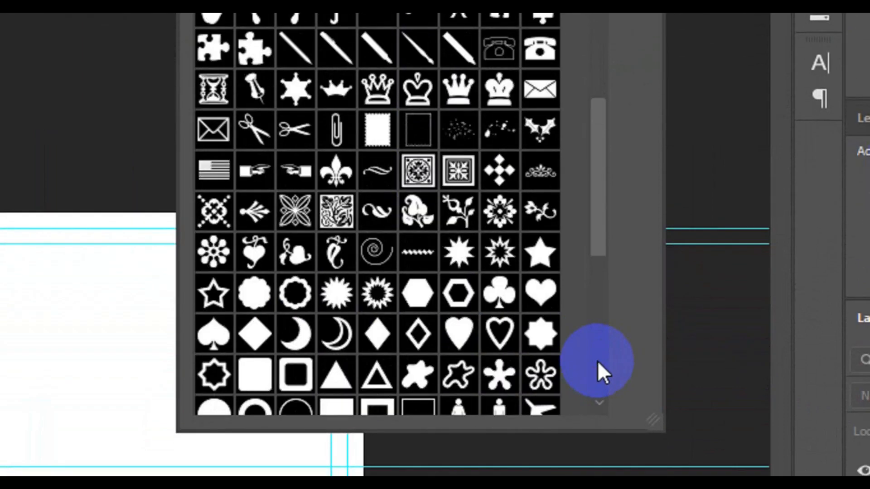
pyautogui.click(335, 367)
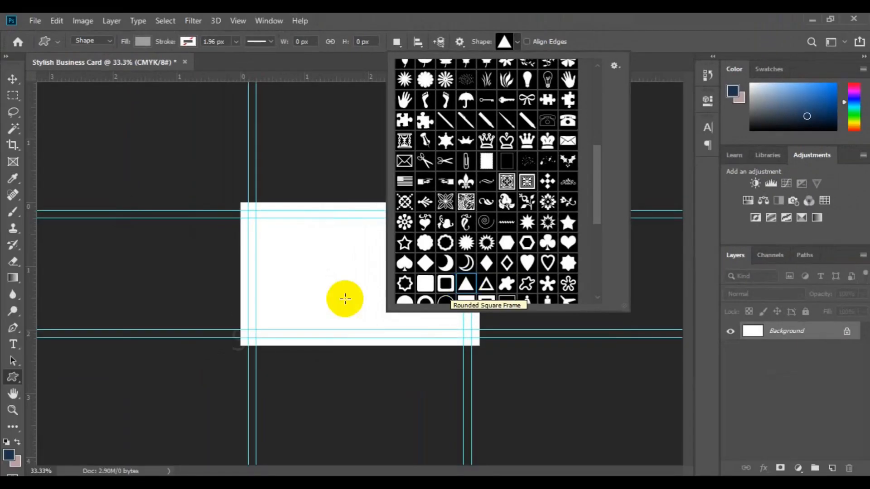
# - Draw a grey triangle about 1.3 inches wide near the card's top-left
pyautogui.click(307, 245)
pyautogui.moveTo(308, 244); pyautogui.dragTo(345, 282)
pyautogui.moveTo(345, 282); pyautogui.dragTo(351, 289)
# - Flip the triangle horizontally and vertically so it points downward
pyautogui.press('v')
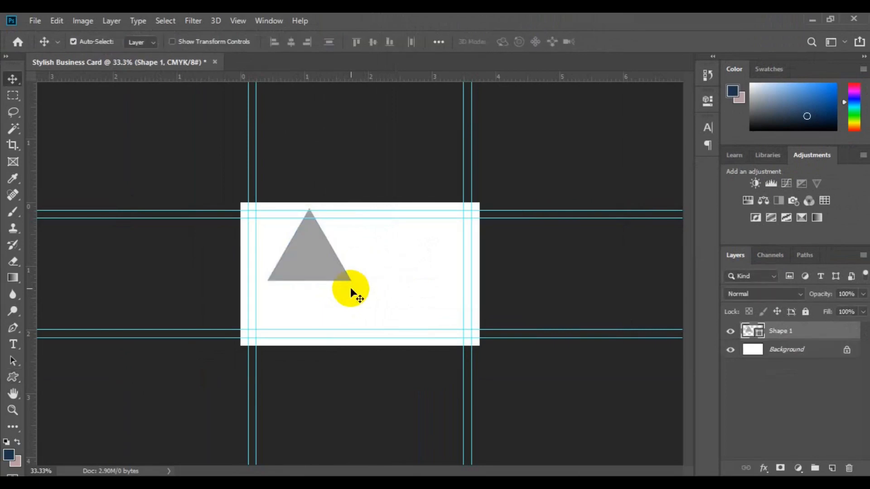
pyautogui.hotkey('ctrl', 't')
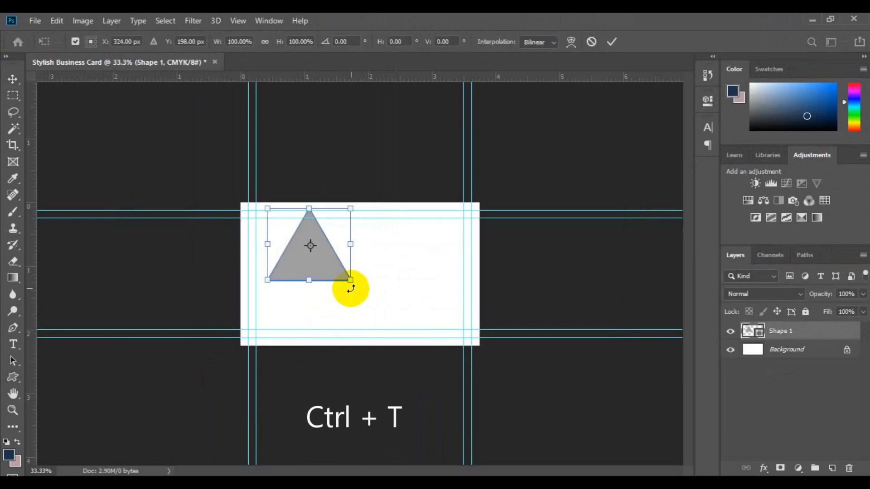
pyautogui.rightClick(327, 278)
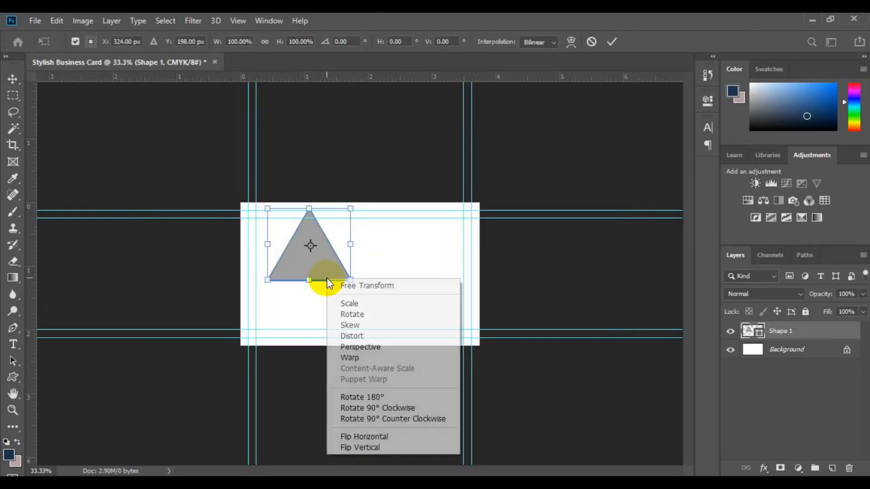
pyautogui.click(379, 436)
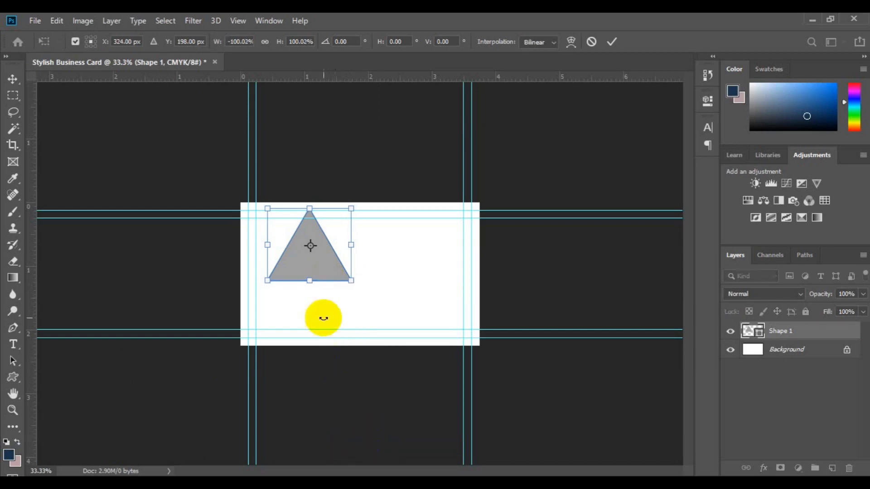
pyautogui.rightClick(313, 264)
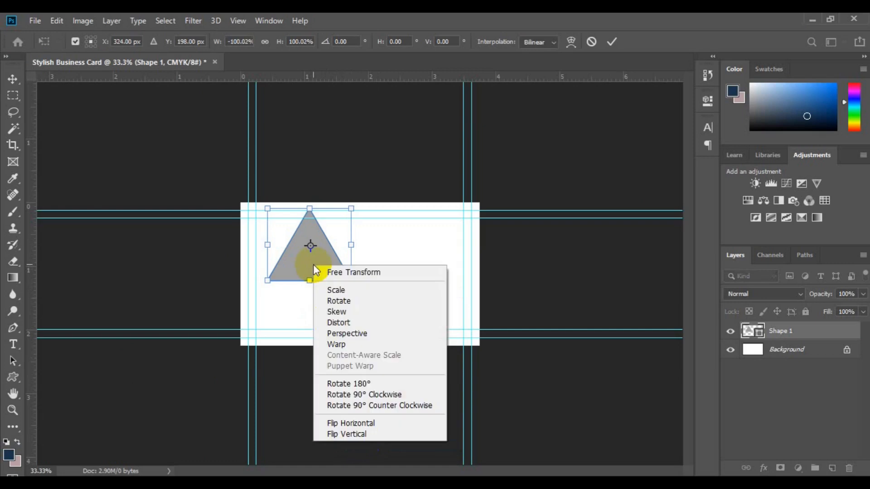
pyautogui.click(371, 433)
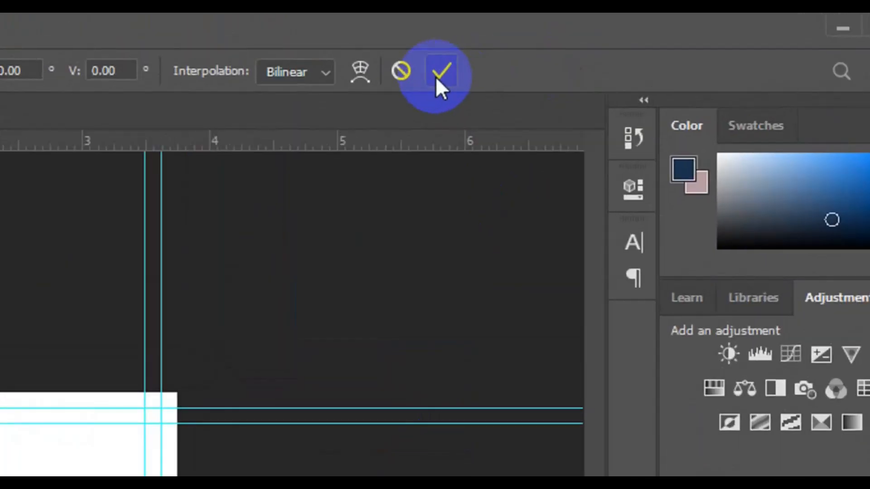
pyautogui.click(608, 44)
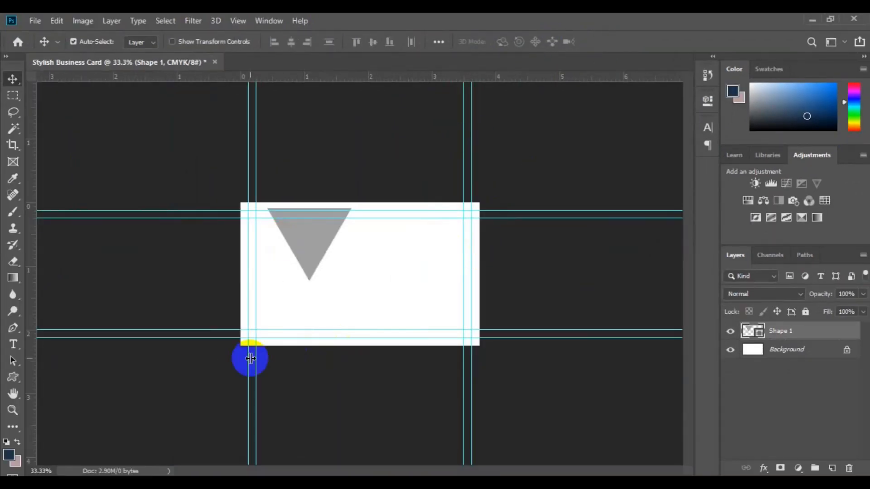
# - Align the triangle to the top edge and horizontal centre of the selected canvas, then deselect
pyautogui.hotkey('ctrl', 'a')
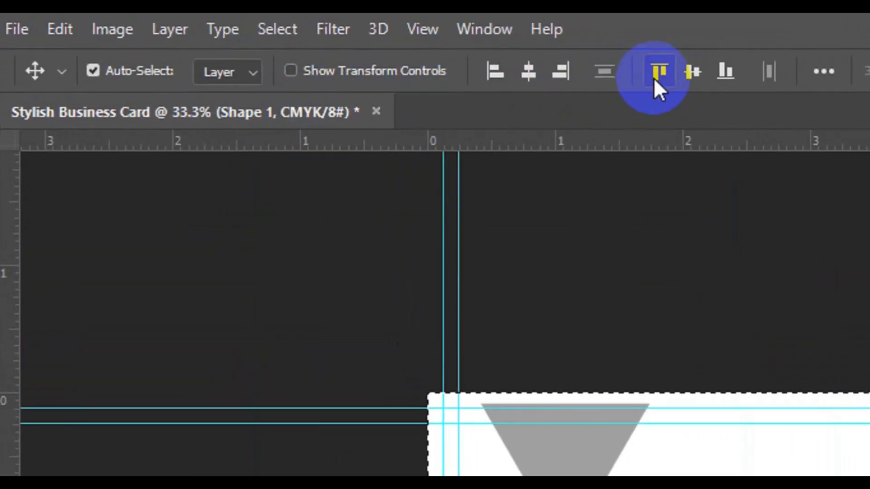
pyautogui.click(655, 78)
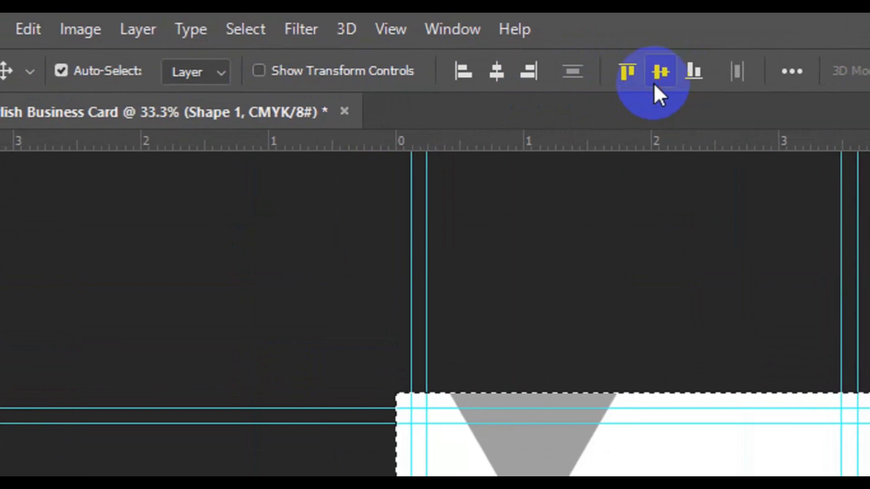
pyautogui.click(654, 84)
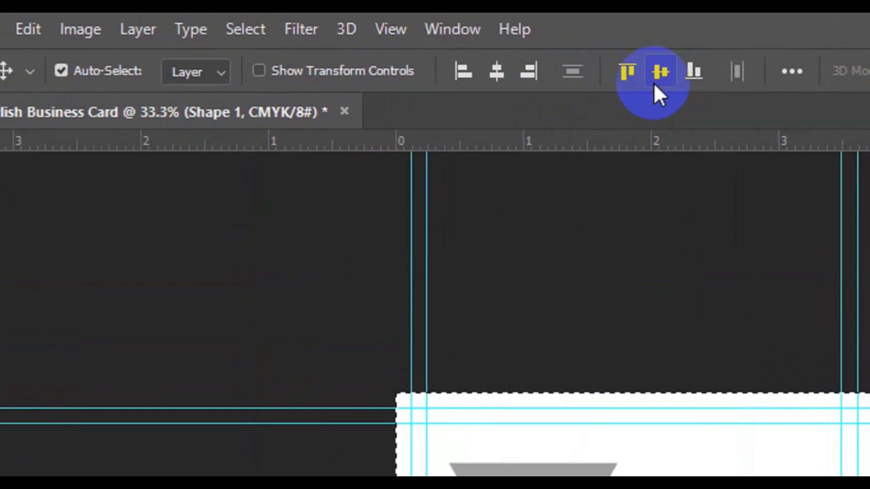
pyautogui.click(504, 82)
pyautogui.click(631, 69)
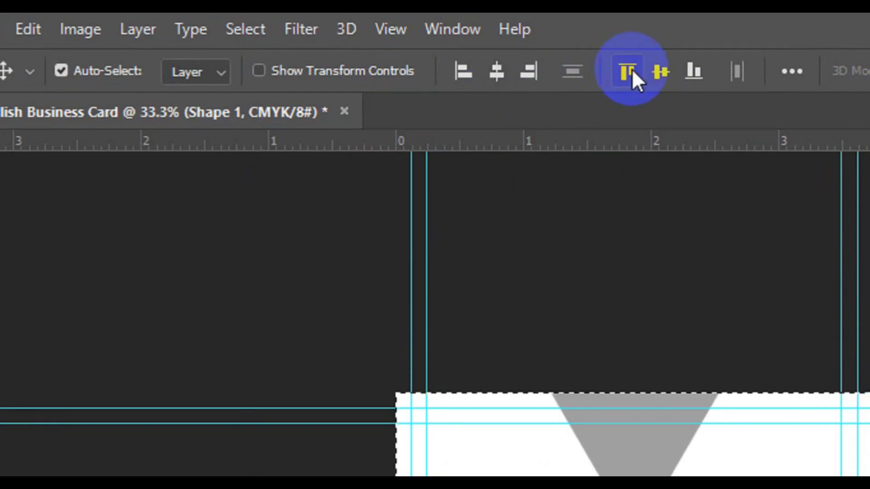
pyautogui.click(249, 30)
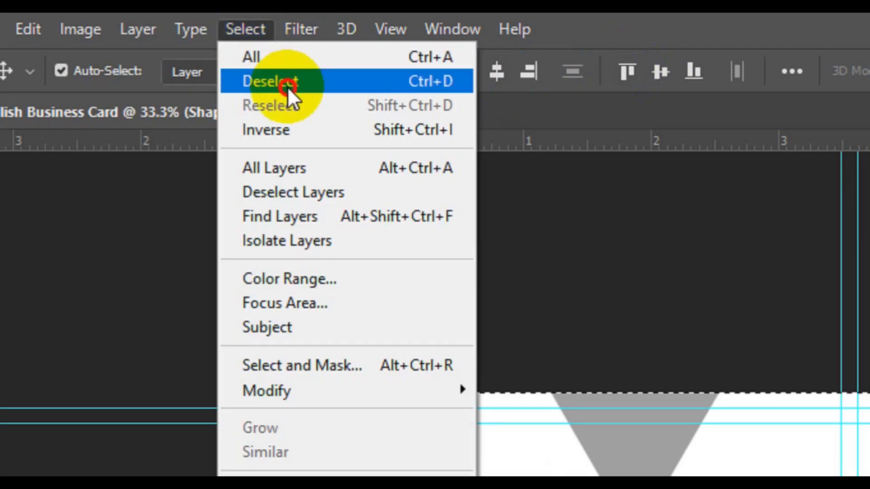
pyautogui.click(287, 86)
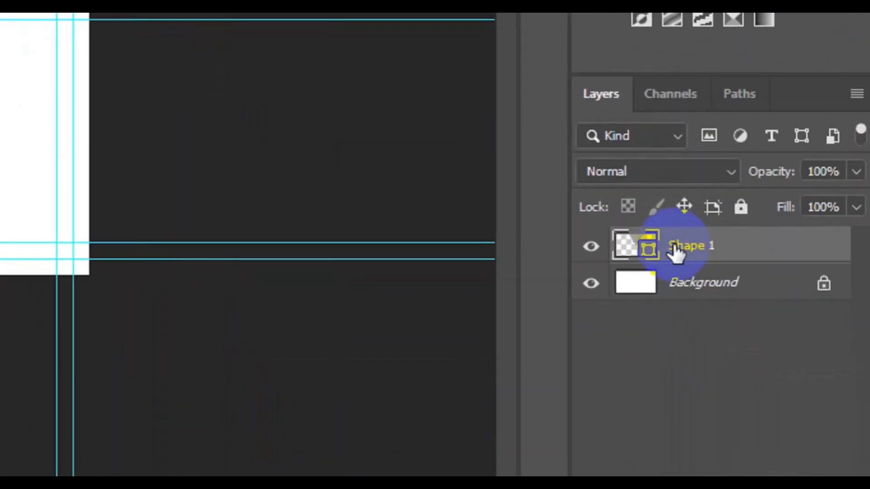
# - Duplicate the Shape 1 layer as a new layer named 'Shape 2'
pyautogui.rightClick(675, 251)
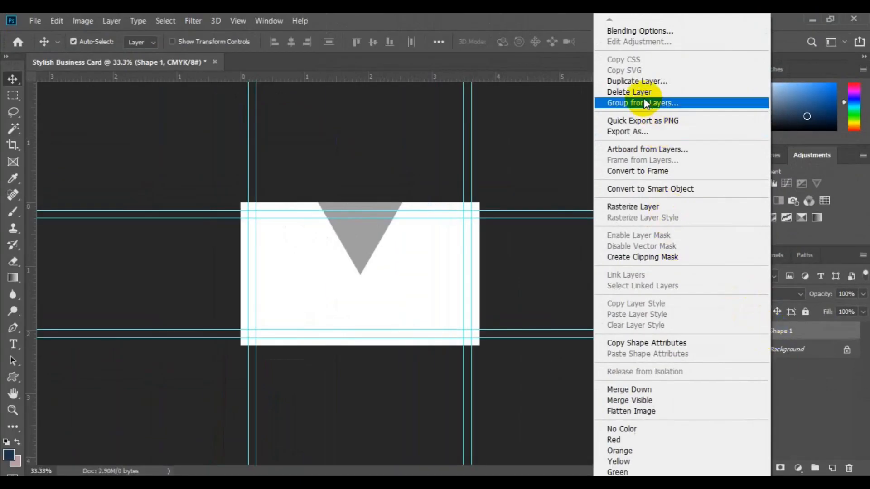
pyautogui.click(638, 83)
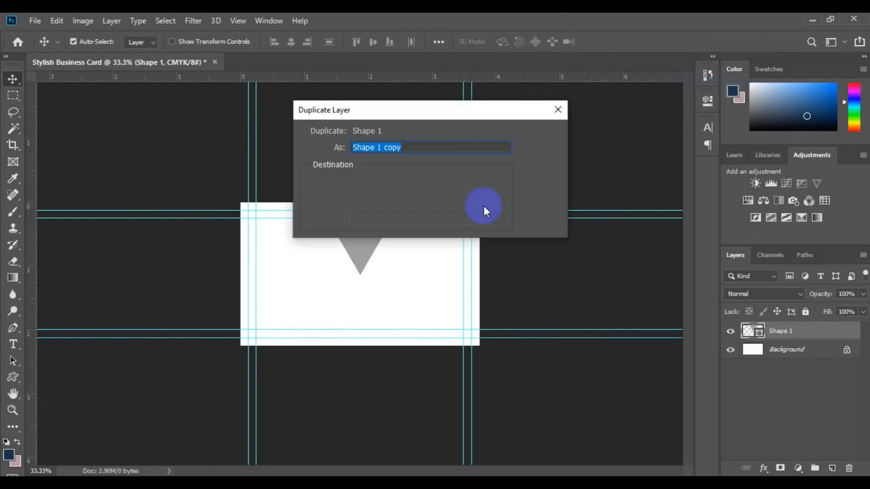
pyautogui.press('Right')
pyautogui.press('BackSpace')
pyautogui.press('BackSpace')
pyautogui.press('BackSpace')
pyautogui.press('BackSpace')
pyautogui.write('2')
pyautogui.click(546, 135)
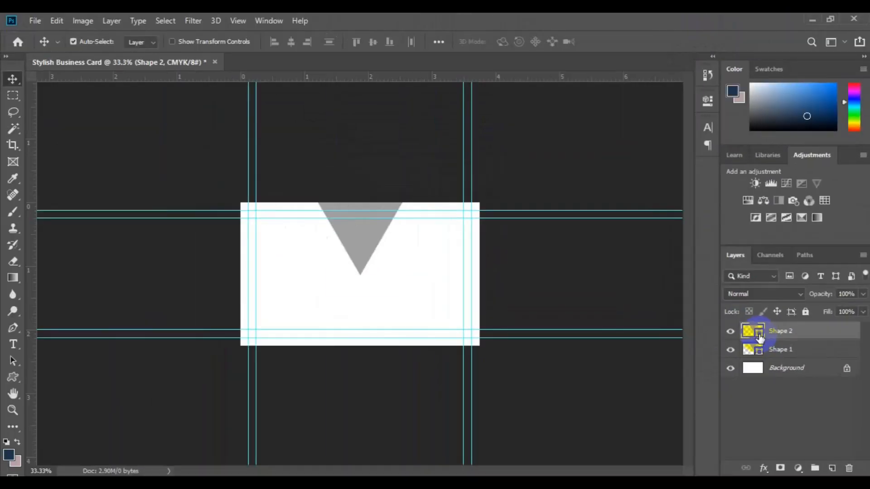
# - Recolour Shape 2 dark grey (#555253) and move it below Shape 1
pyautogui.doubleClick(649, 247)
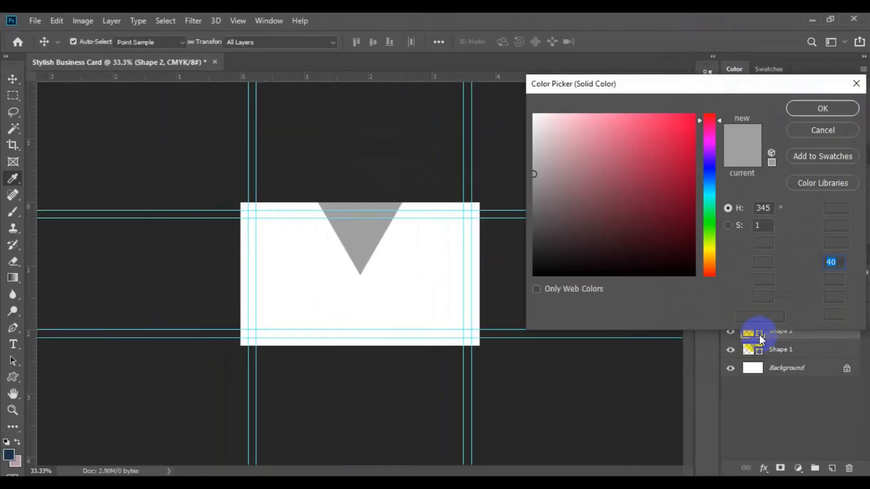
pyautogui.click(539, 222)
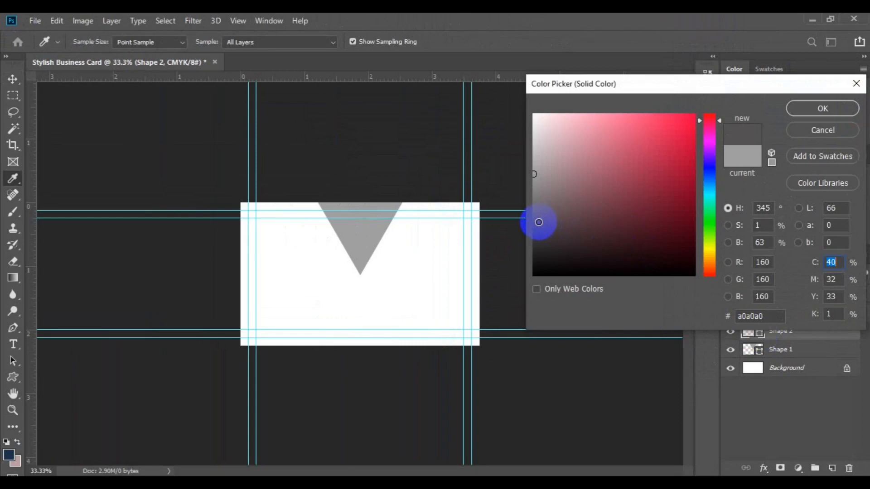
pyautogui.click(831, 111)
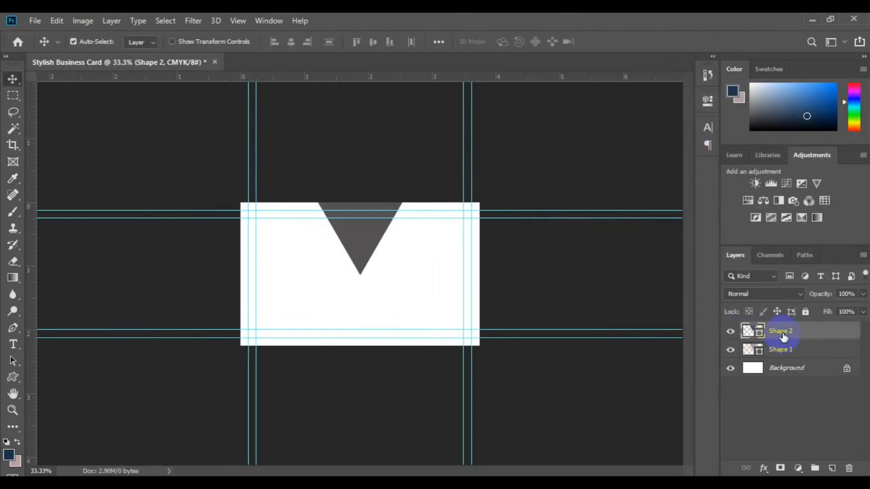
pyautogui.moveTo(783, 335); pyautogui.dragTo(785, 356)
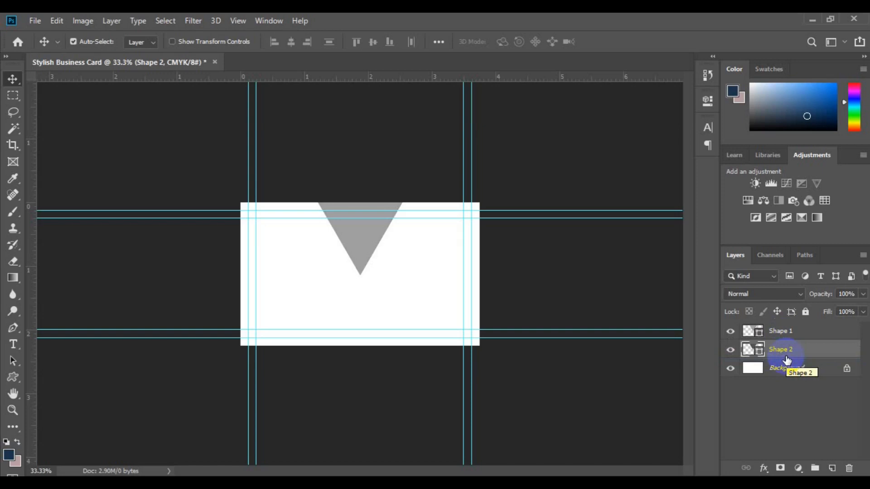
# - Scale Shape 2 to about 50%, rotate it 90° counter-clockwise, and place it below the large triangle's tip
pyautogui.hotkey('ctrl', 't')
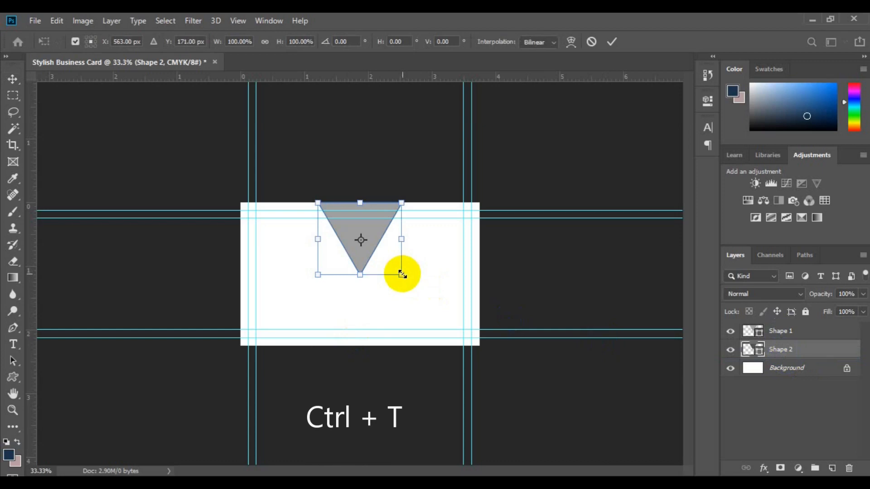
pyautogui.moveTo(402, 274); pyautogui.dragTo(378, 253)
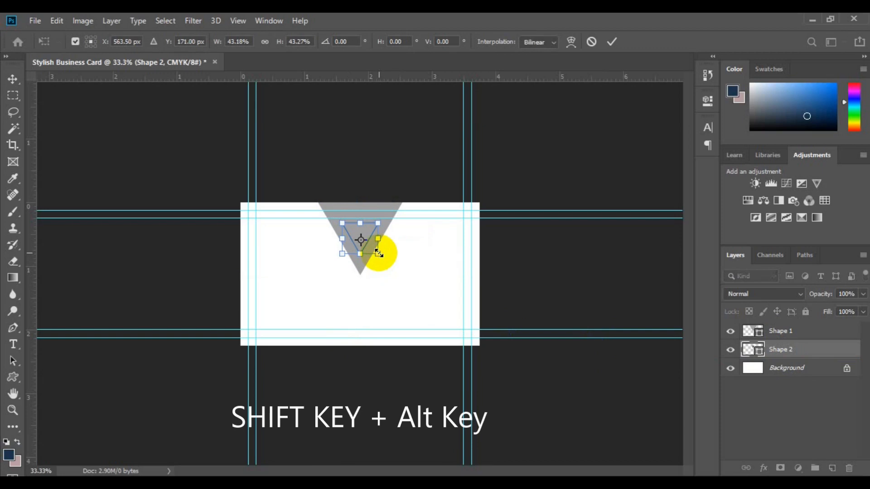
pyautogui.moveTo(366, 229); pyautogui.dragTo(377, 270)
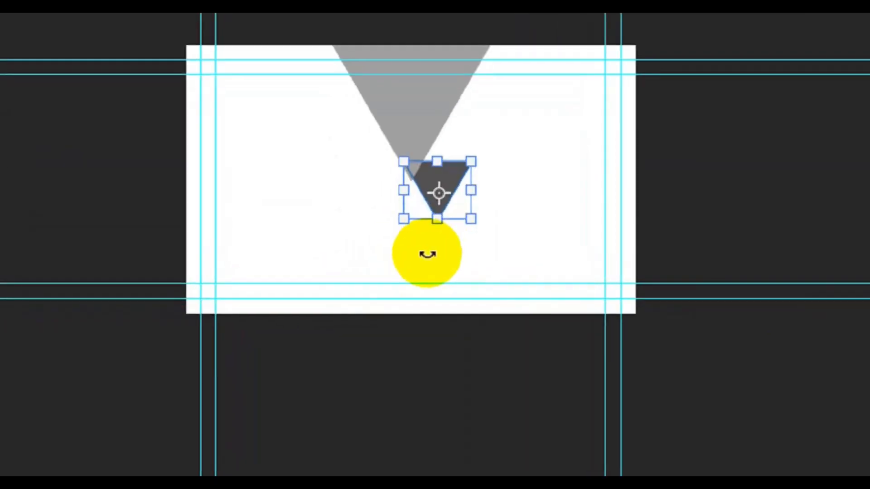
pyautogui.moveTo(369, 312); pyautogui.dragTo(368, 278)
pyautogui.rightClick(434, 172)
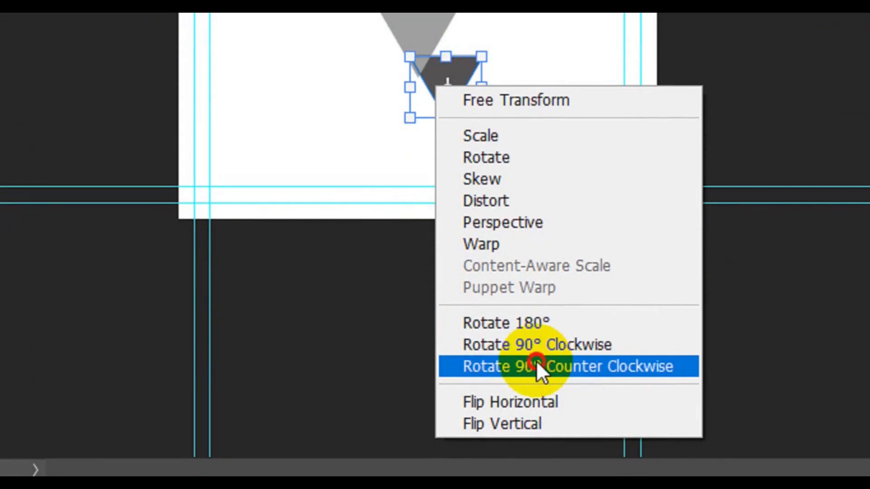
pyautogui.click(538, 366)
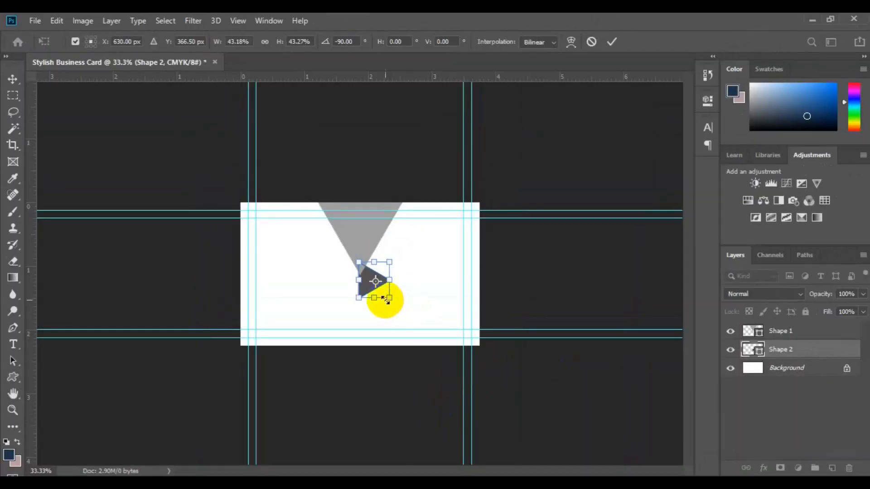
pyautogui.moveTo(367, 291); pyautogui.dragTo(366, 269)
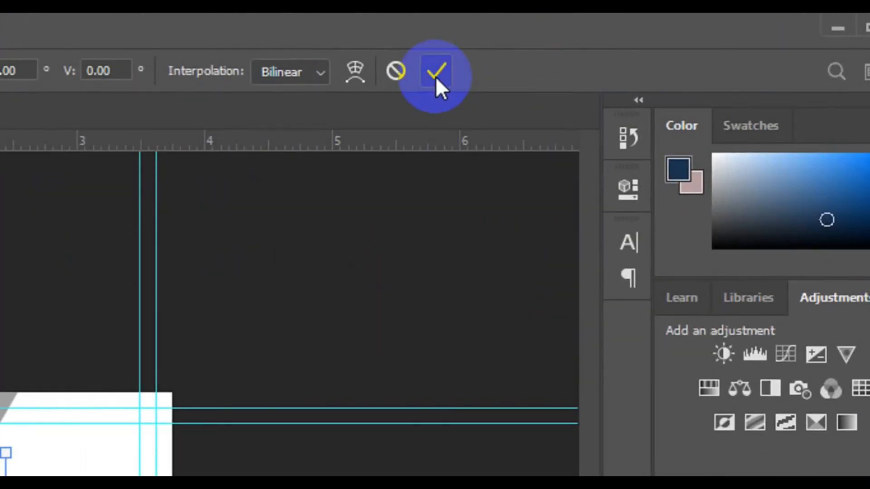
pyautogui.click(436, 74)
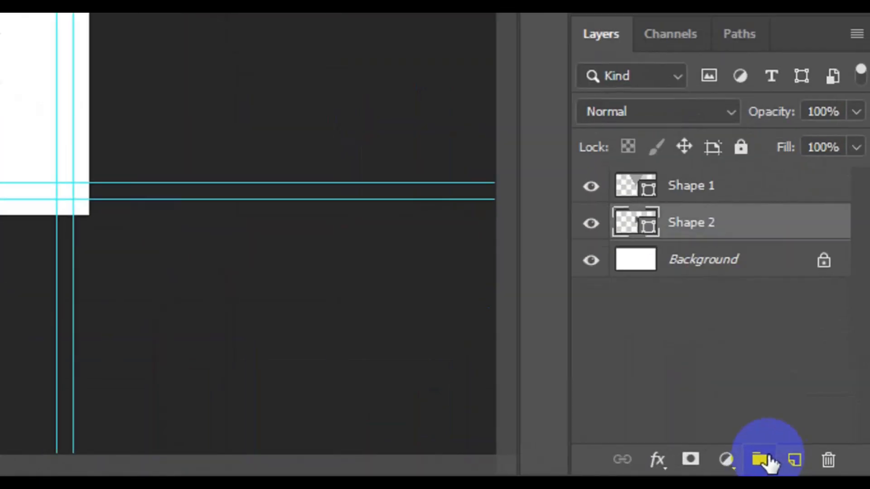
# - On a new layer, draw a rectangle over the card's right part and fill it near-black #0e0b0c
pyautogui.click(793, 463)
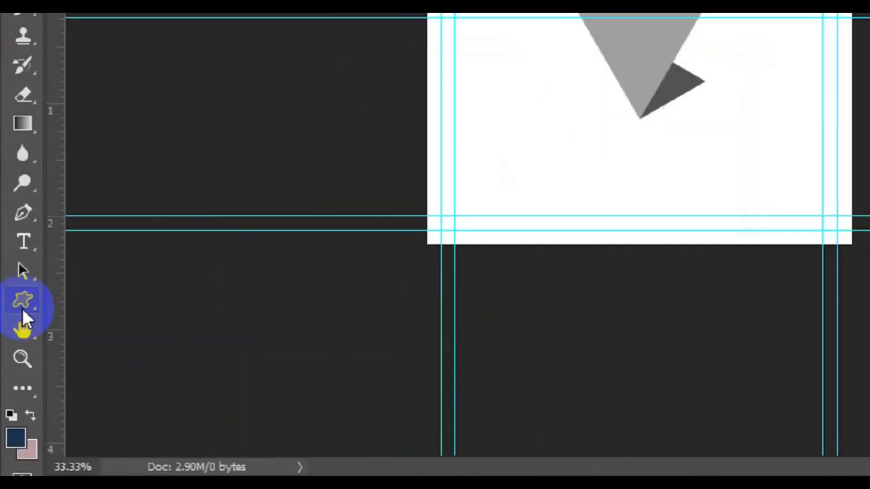
pyautogui.click(22, 307)
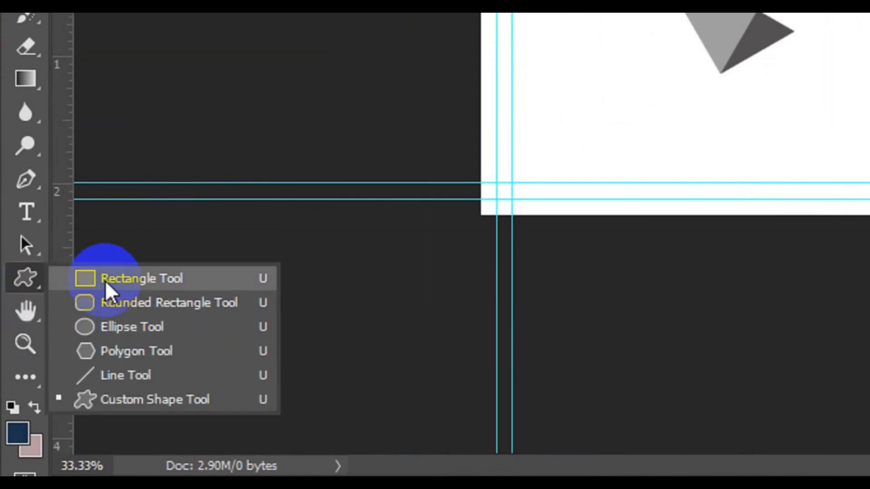
pyautogui.click(105, 279)
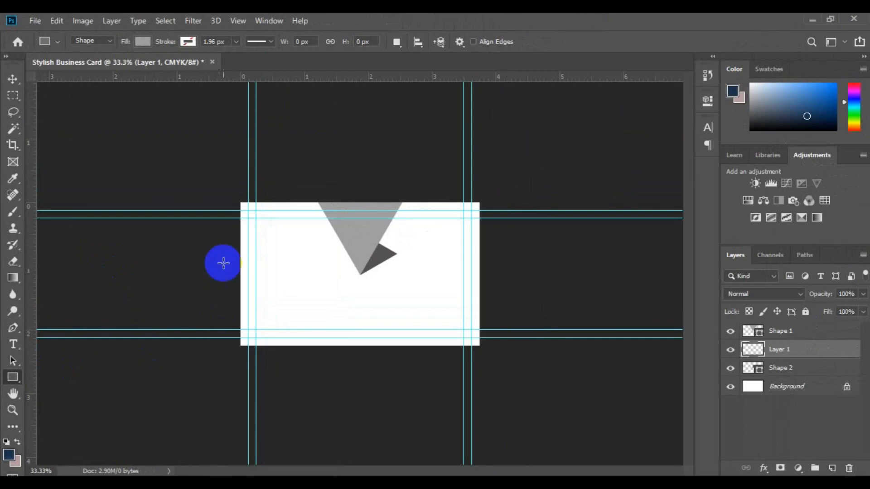
pyautogui.moveTo(371, 195); pyautogui.dragTo(577, 405)
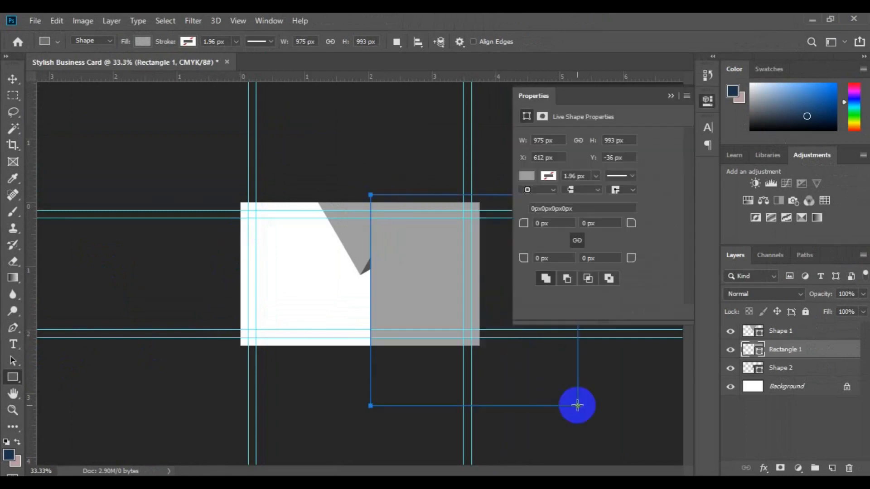
pyautogui.click(760, 353)
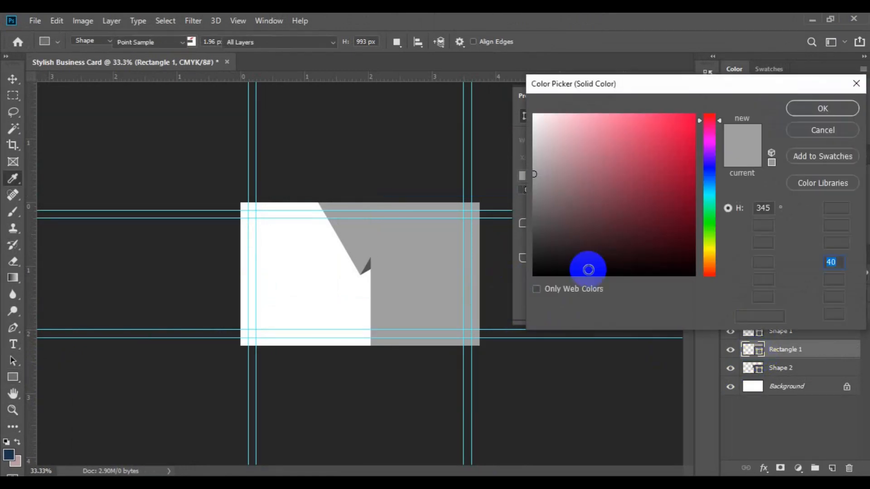
pyautogui.click(569, 267)
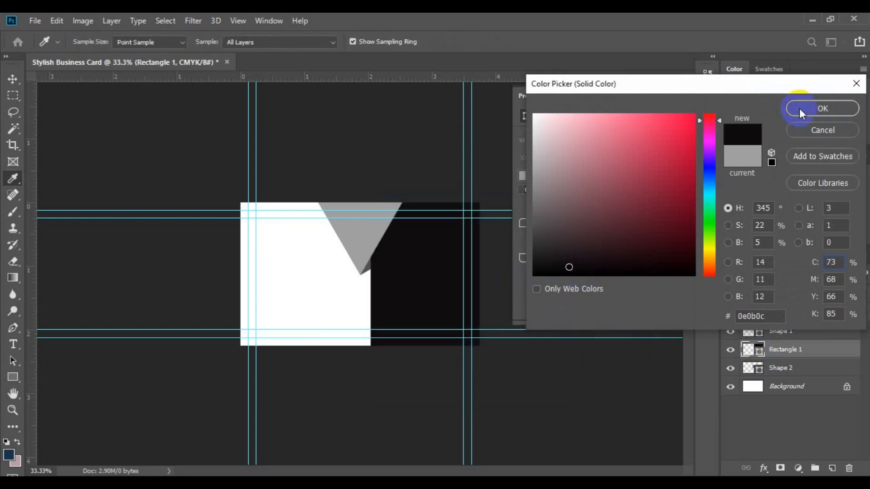
pyautogui.click(799, 107)
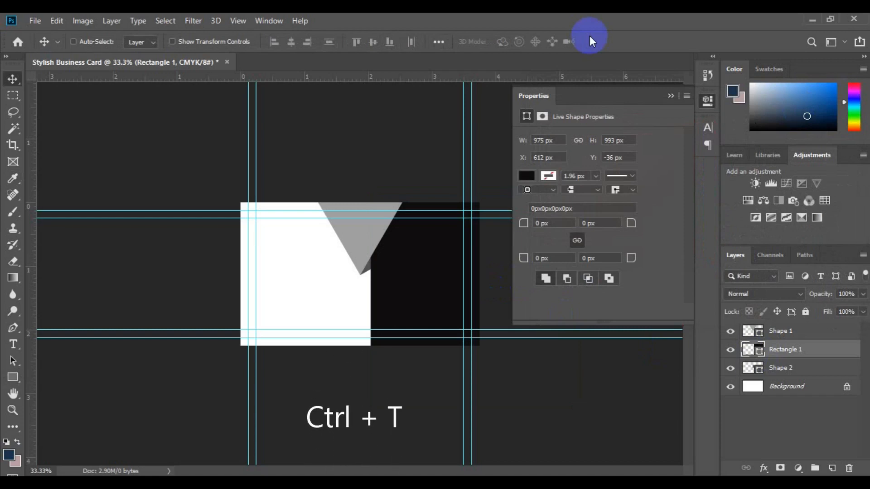
# - Rotate Rectangle 1 by -30° and move it up-left so its slanted edge crosses the card
pyautogui.hotkey('ctrl', 't')
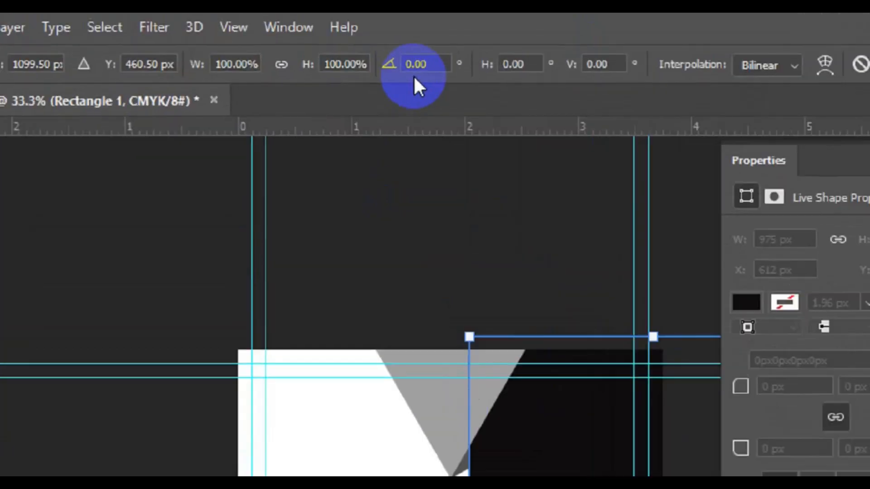
pyautogui.click(341, 44)
pyautogui.hotkey('ctrl', 'a')
pyautogui.write('-')
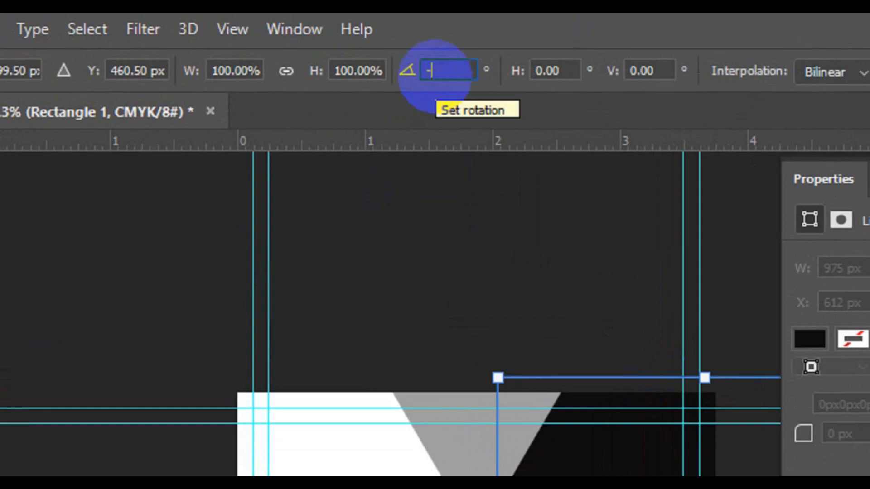
pyautogui.write('30')
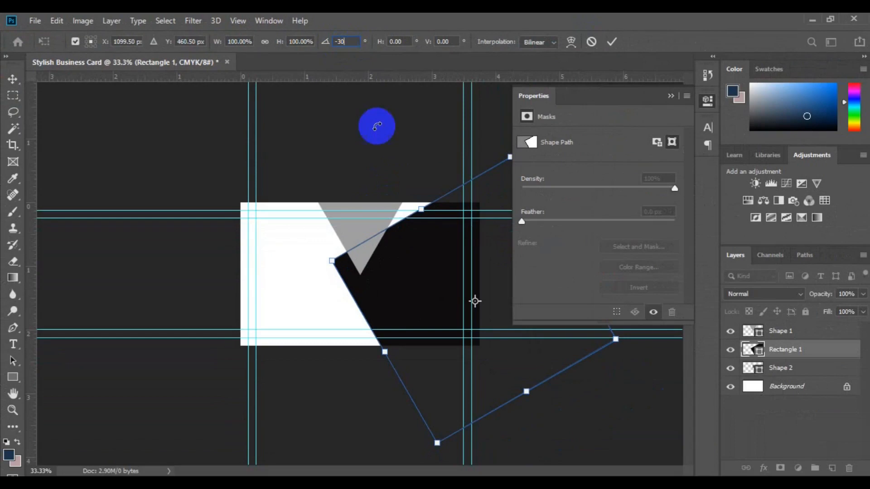
pyautogui.press('Return')
pyautogui.click(432, 265)
pyautogui.moveTo(432, 265); pyautogui.dragTo(418, 237)
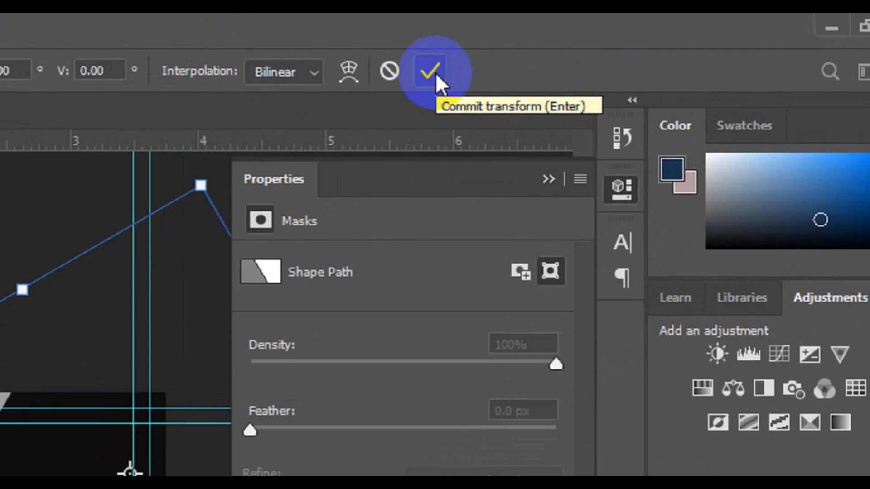
pyautogui.click(435, 73)
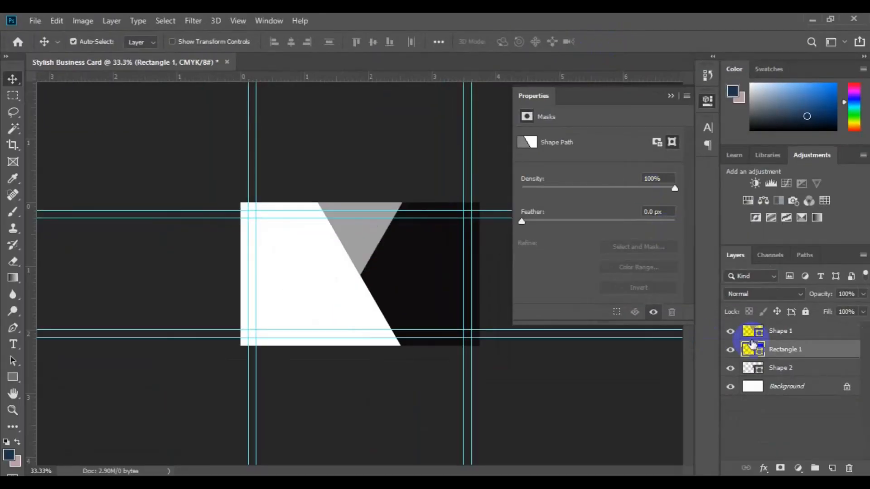
# - Select Shape 1 and Shape 2 and move both triangles about 0.43 inch left
pyautogui.click(781, 334)
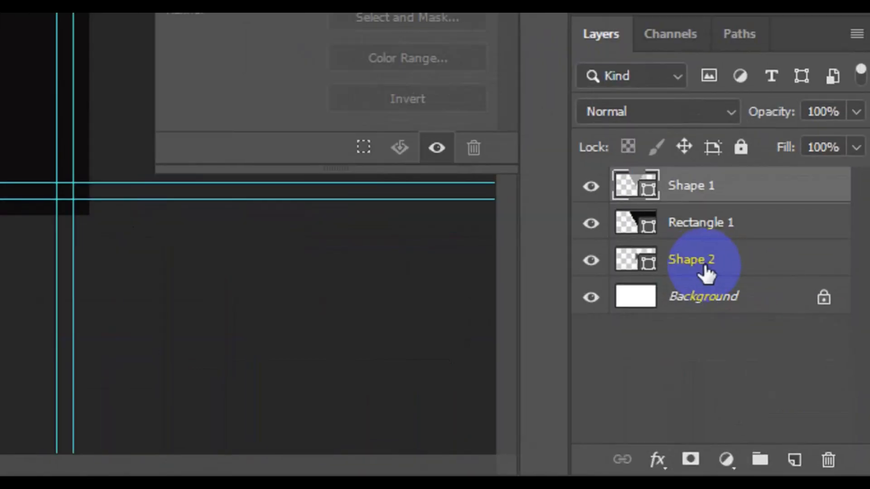
pyautogui.click(704, 266)
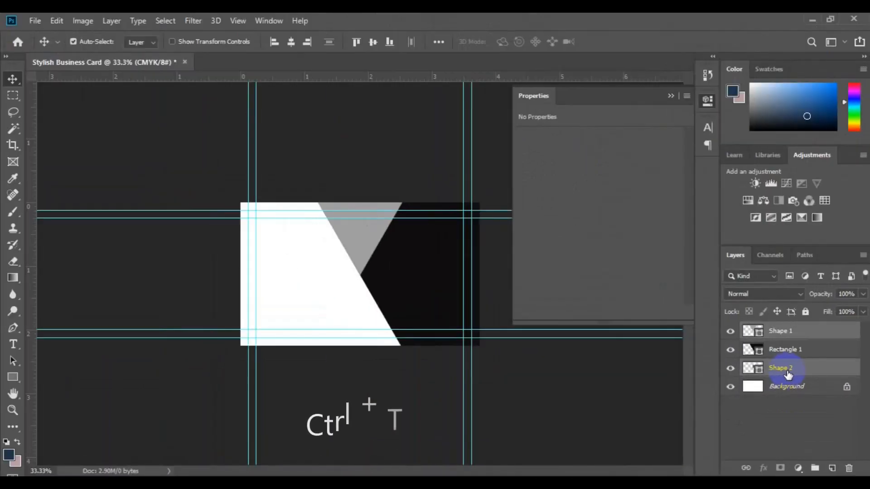
pyautogui.hotkey('ctrl', 't')
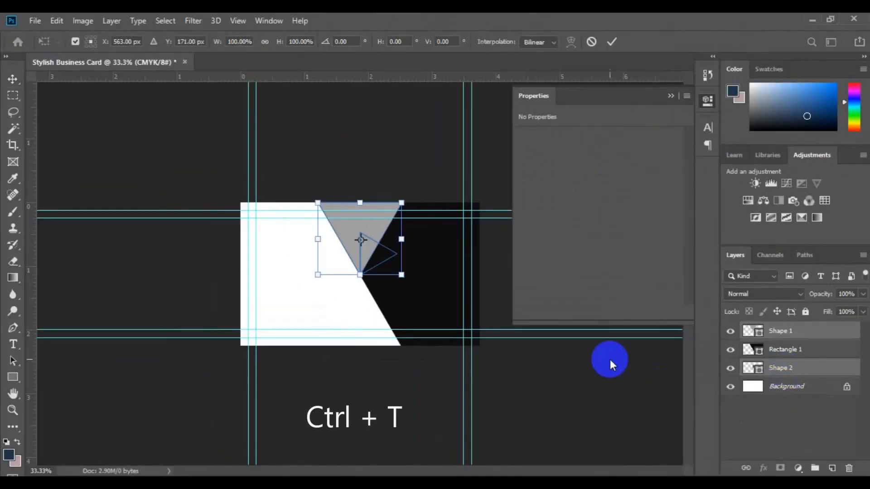
pyautogui.moveTo(383, 261); pyautogui.dragTo(358, 257)
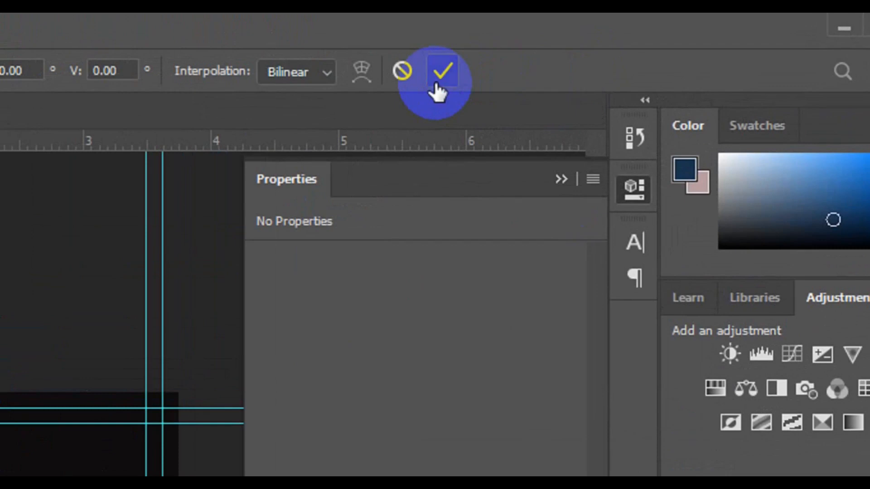
pyautogui.click(436, 84)
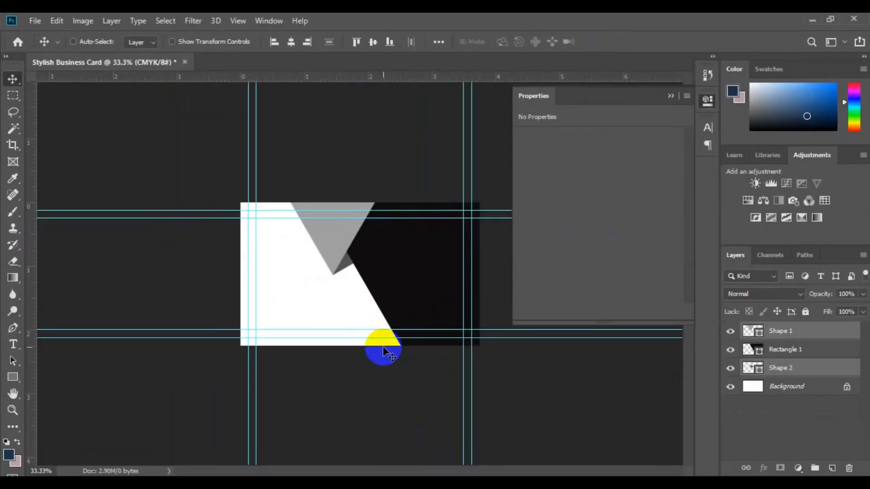
pyautogui.press('ctrl')
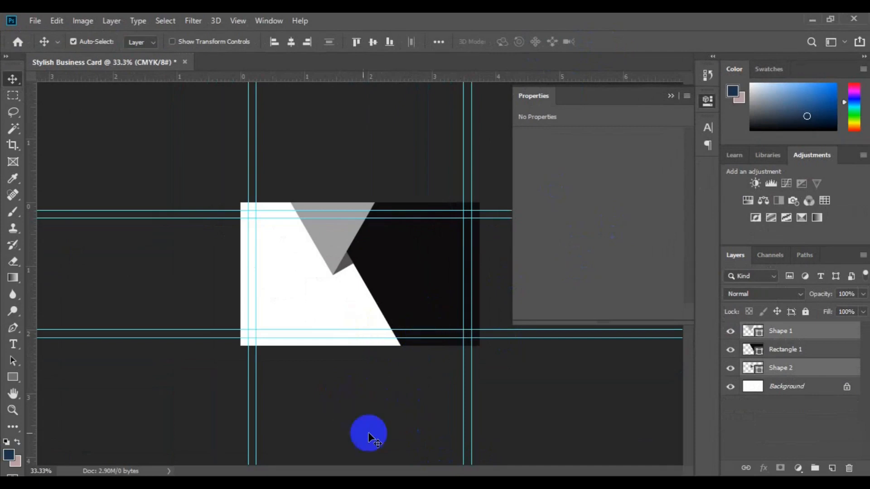
# - Duplicate the black slanted rectangle and move the copy to the card's lower left
pyautogui.click(430, 290)
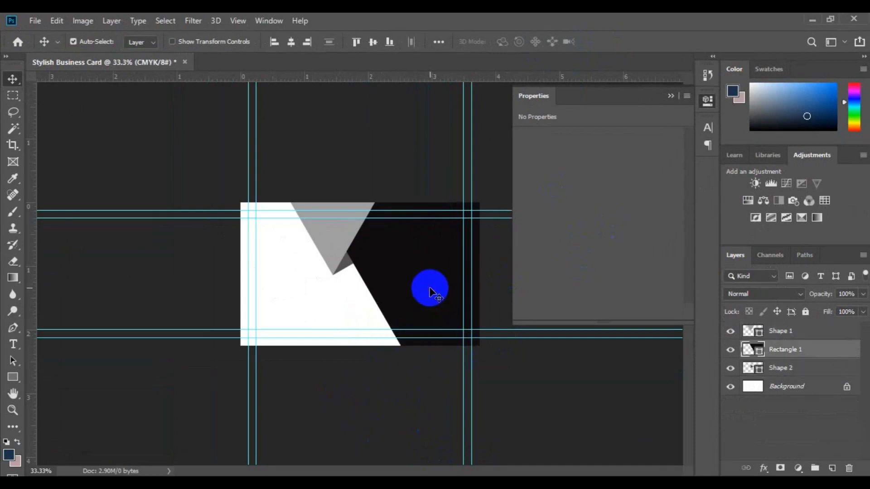
pyautogui.hotkey('ctrl', 'j')
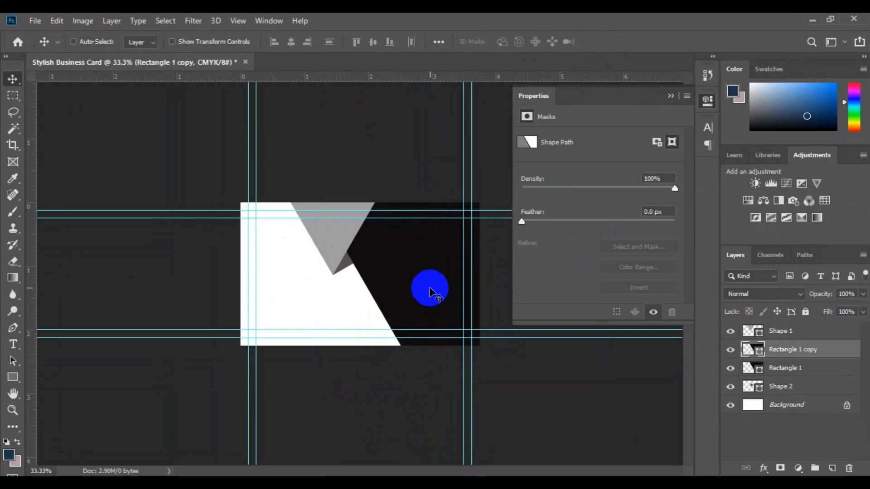
pyautogui.hotkey('ctrl', 't')
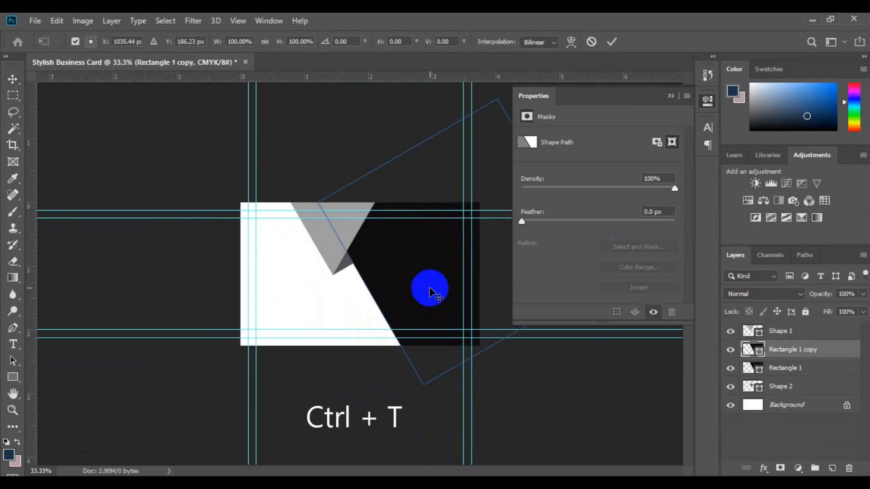
pyautogui.moveTo(379, 331); pyautogui.dragTo(177, 425)
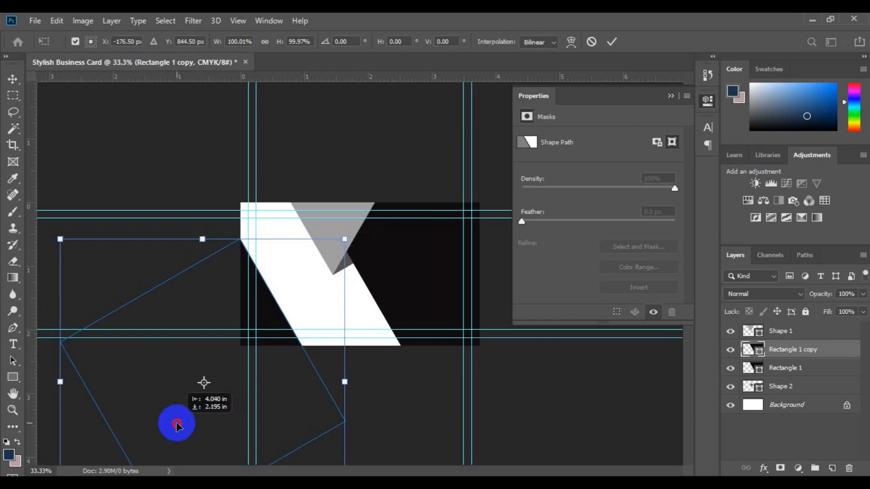
pyautogui.moveTo(176, 425); pyautogui.dragTo(176, 423)
pyautogui.click(611, 42)
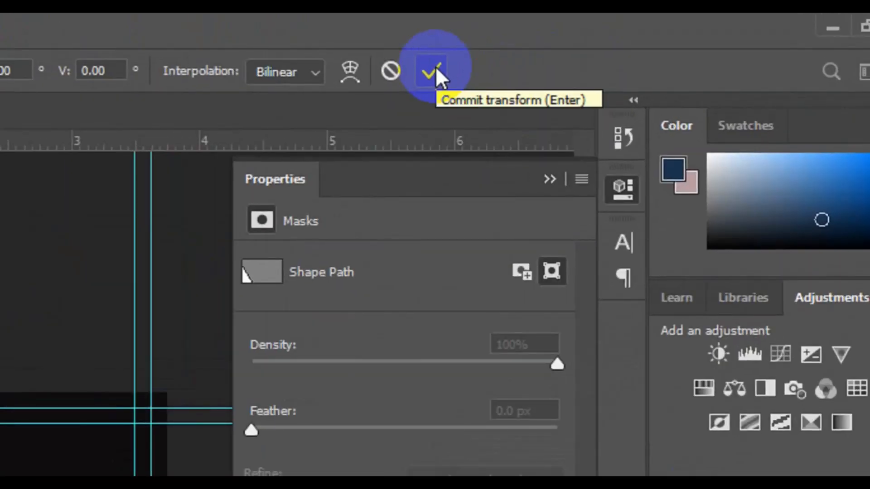
pyautogui.click(434, 66)
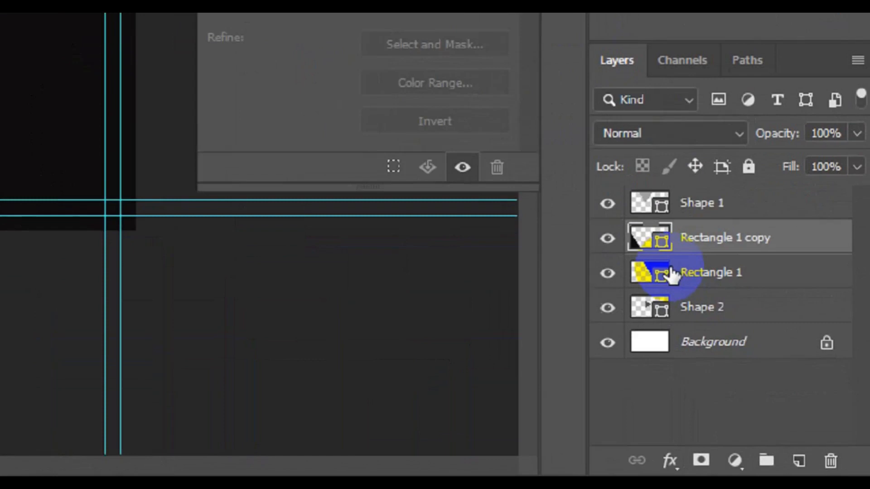
# - Nudge Shape 1, Rectangle 1 and Shape 2 together slightly to the left
pyautogui.click(688, 196)
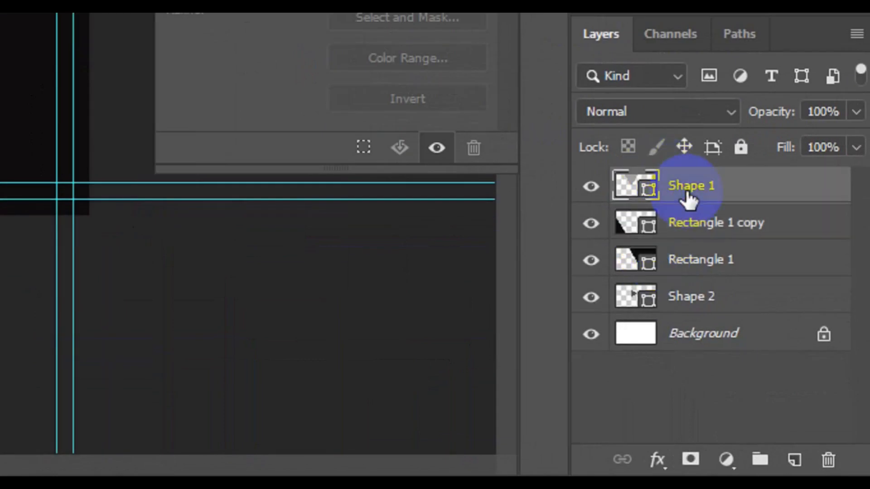
pyautogui.keyDown('ctrl'); pyautogui.click(707, 265); pyautogui.keyUp('ctrl')
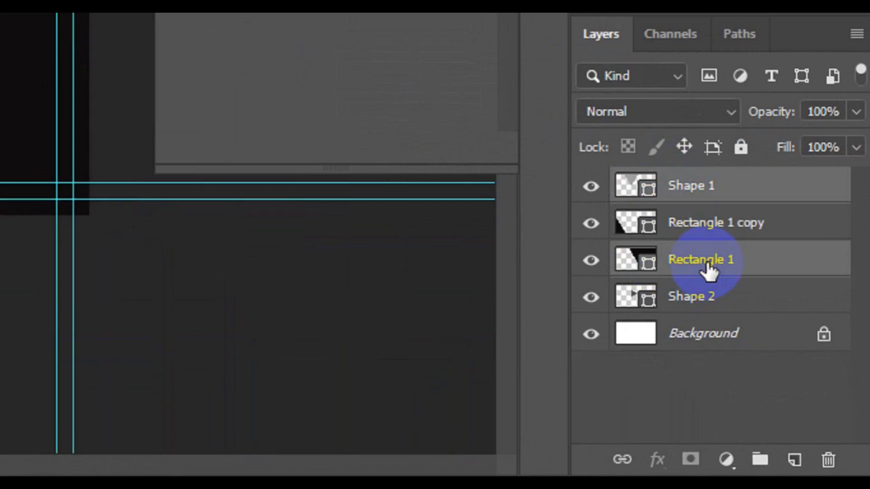
pyautogui.keyDown('ctrl'); pyautogui.click(692, 298); pyautogui.keyUp('ctrl')
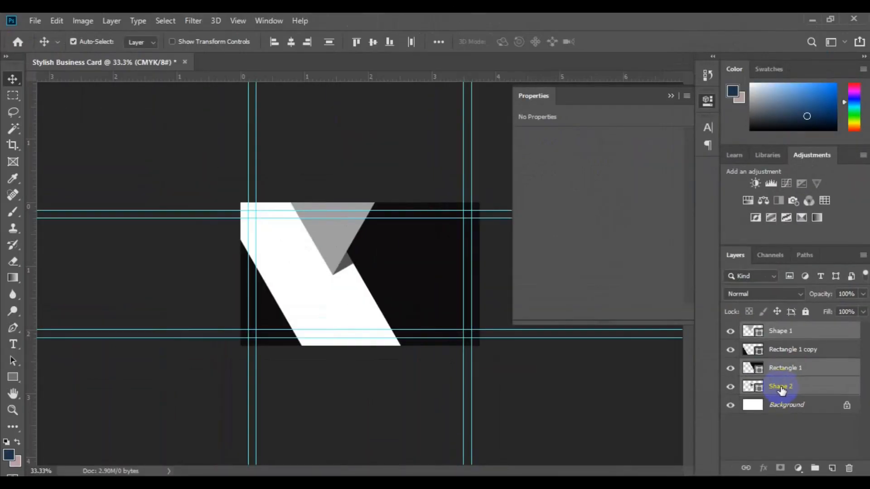
pyautogui.hotkey('shift', 'Left')
pyautogui.hotkey('shift', 'Left')
pyautogui.hotkey('shift', 'Left')
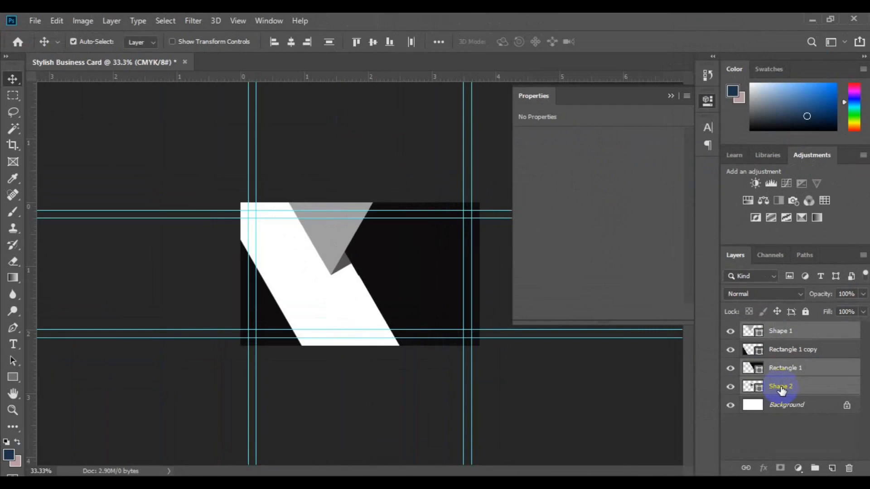
pyautogui.hotkey('shift', 'Left')
pyautogui.hotkey('shift', 'Left')
pyautogui.hotkey('shift', 'Left')
pyautogui.hotkey('shift', 'Left')
pyautogui.hotkey('shift', 'Left')
pyautogui.hotkey('shift', 'Left')
pyautogui.hotkey('shift', 'Left')
pyautogui.hotkey('shift', 'Left')
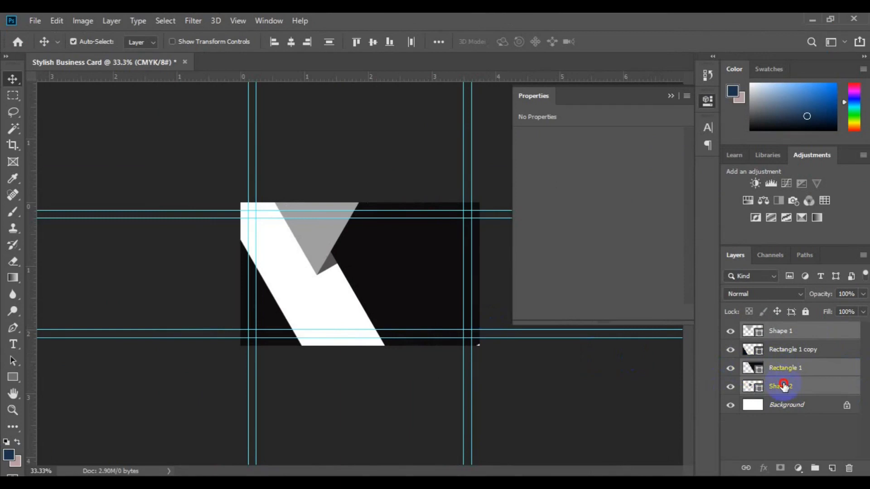
pyautogui.moveTo(421, 299); pyautogui.dragTo(419, 299)
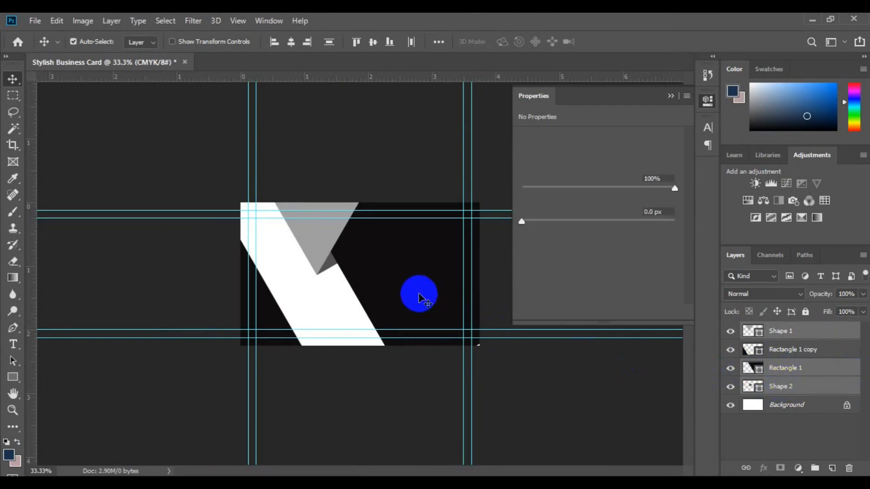
pyautogui.hotkey('alt', ']')
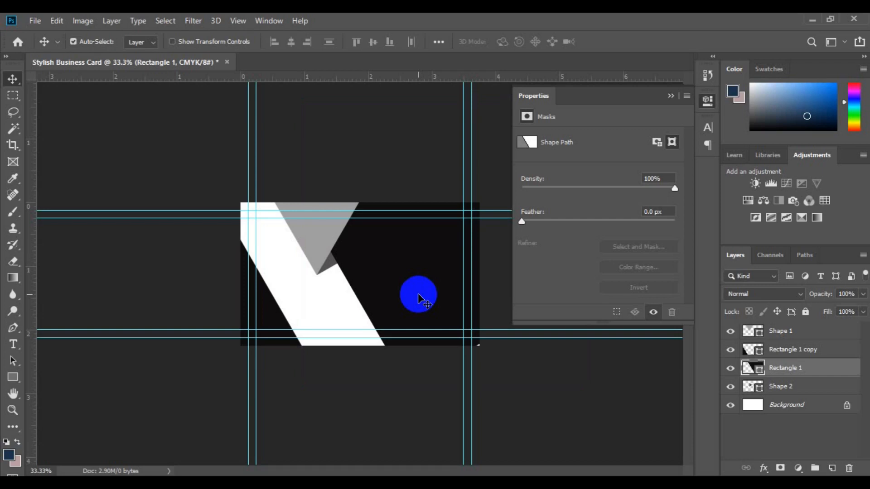
# - Duplicate Rectangle 1, fill the copy maroon #613442, place it beneath Rectangle 1 and nudge it left
pyautogui.hotkey('ctrl', 'j')
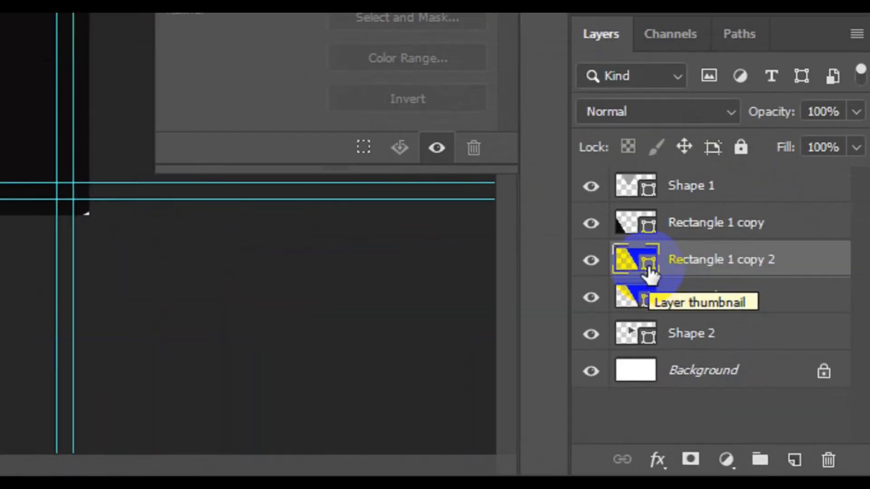
pyautogui.click(760, 371)
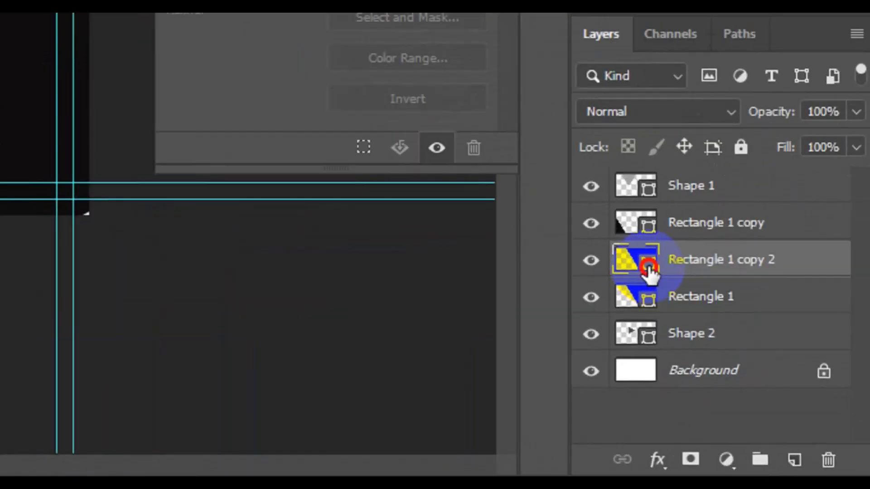
pyautogui.doubleClick(648, 266)
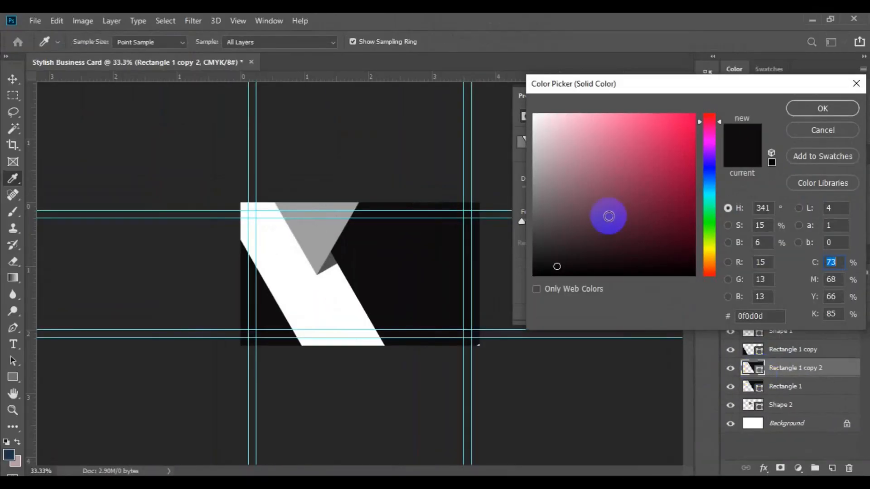
pyautogui.click(608, 214)
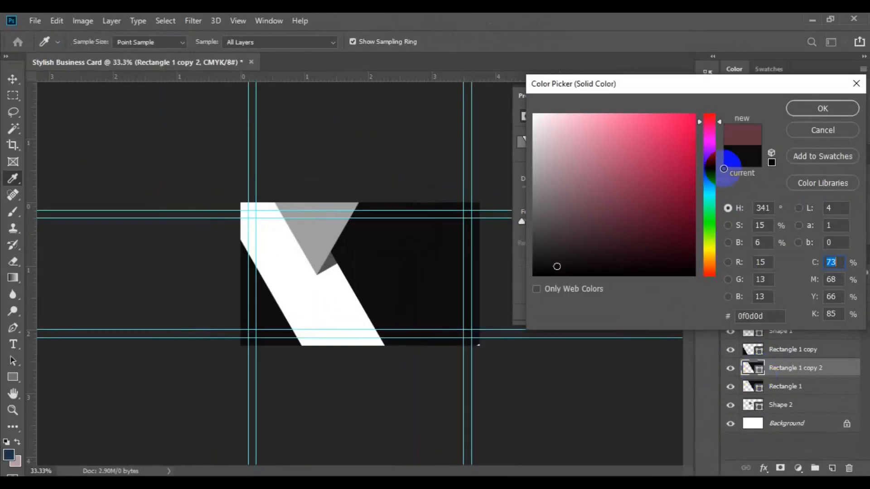
pyautogui.click(802, 114)
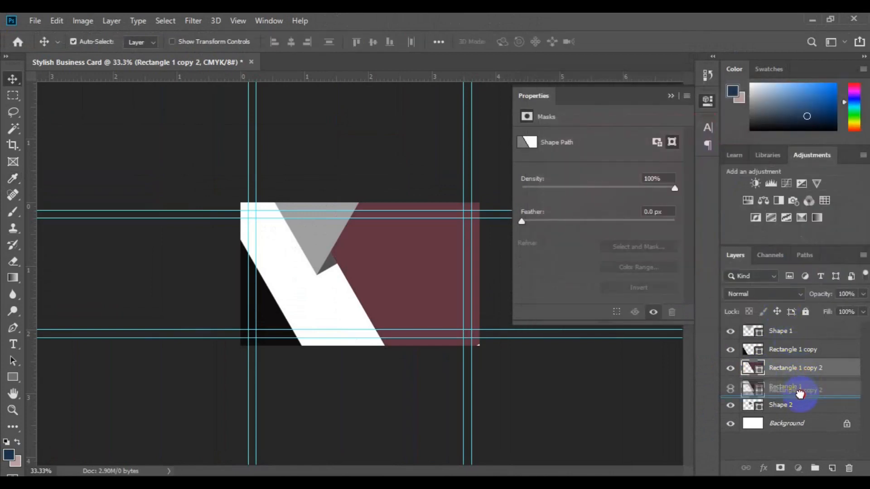
pyautogui.moveTo(800, 396); pyautogui.dragTo(800, 400)
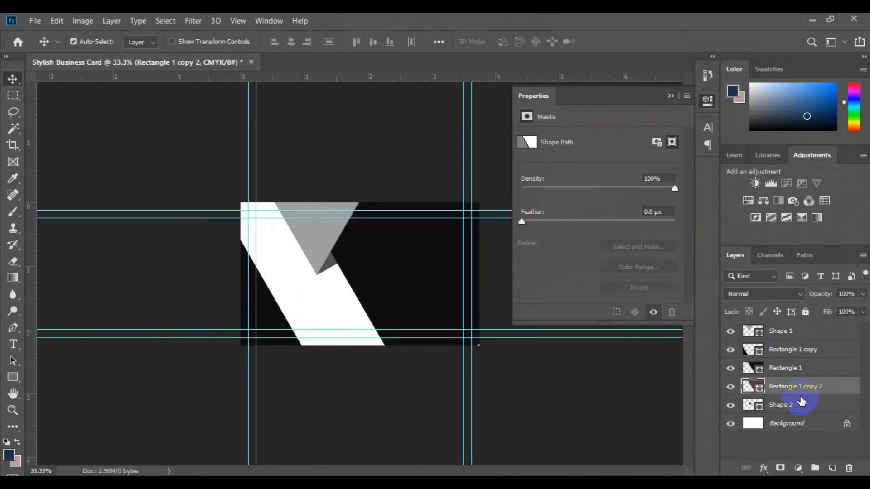
pyautogui.hotkey('shift', 'Left')
pyautogui.hotkey('shift', 'Left')
pyautogui.hotkey('shift', 'Left')
pyautogui.hotkey('shift', 'Left')
pyautogui.hotkey('shift', 'Left')
pyautogui.hotkey('shift', 'Left')
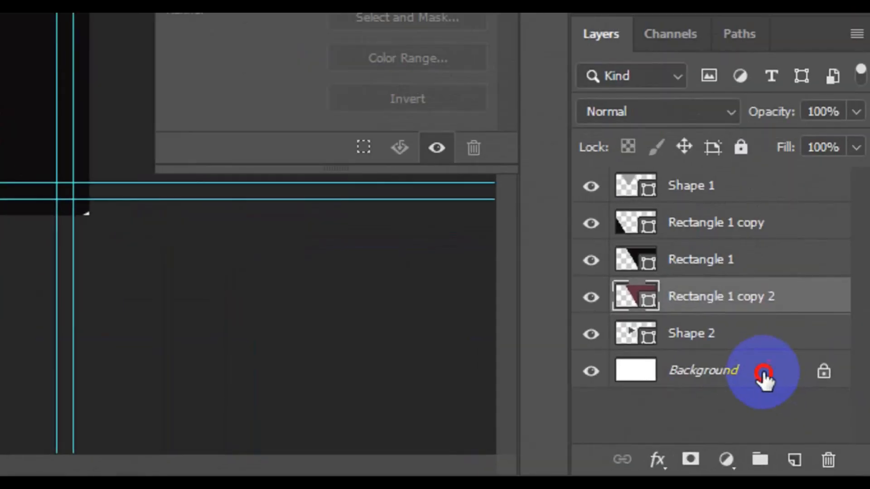
pyautogui.click(764, 375)
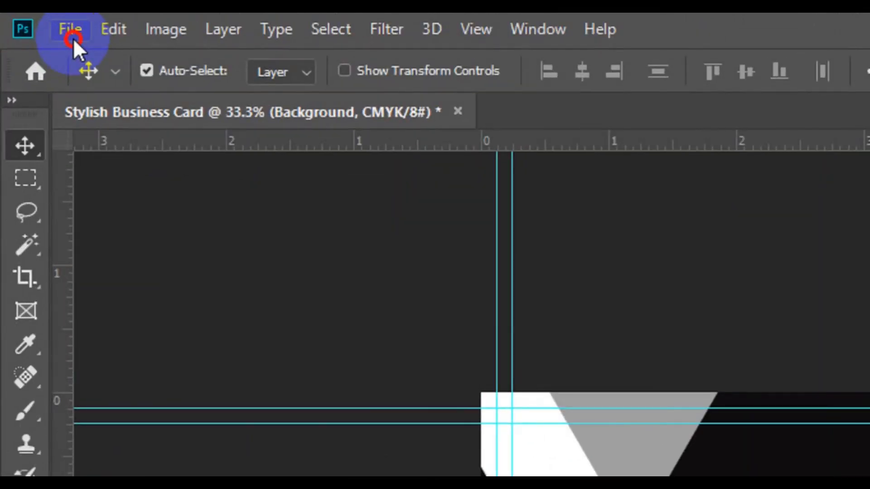
# - Place city-wallpaper-7 from the freepik stockpoto folder as an embedded image
pyautogui.click(71, 30)
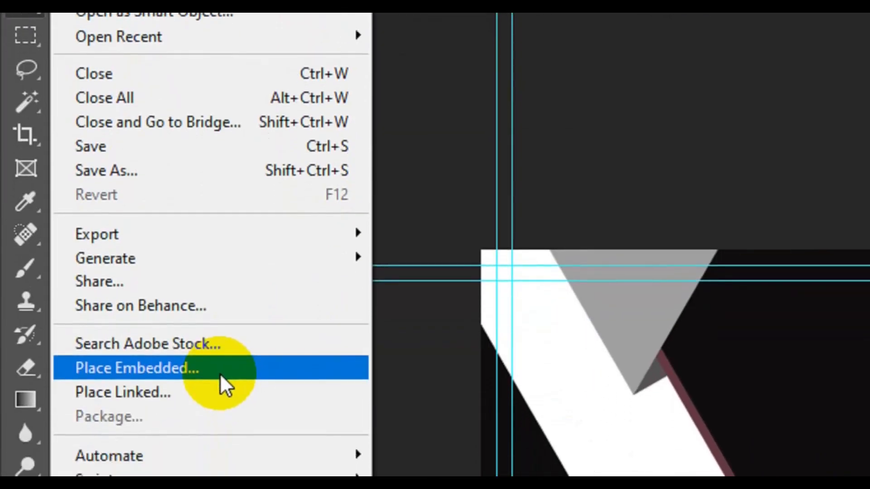
pyautogui.click(220, 416)
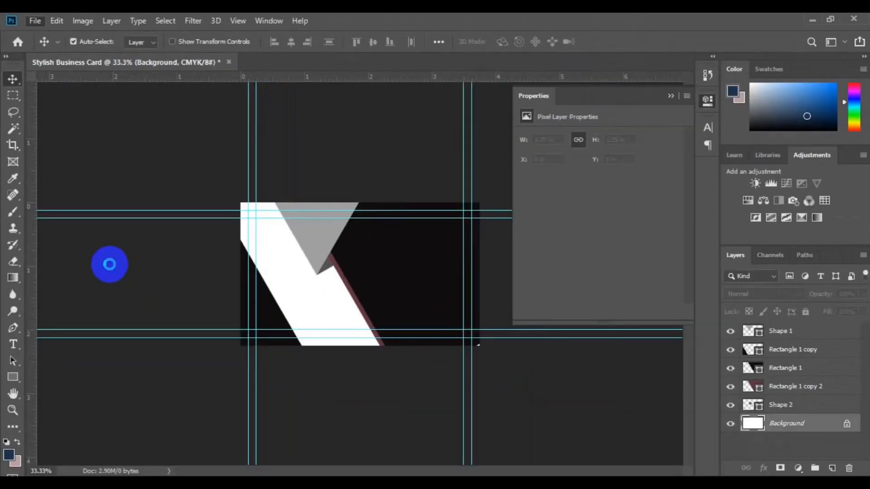
pyautogui.click(145, 235)
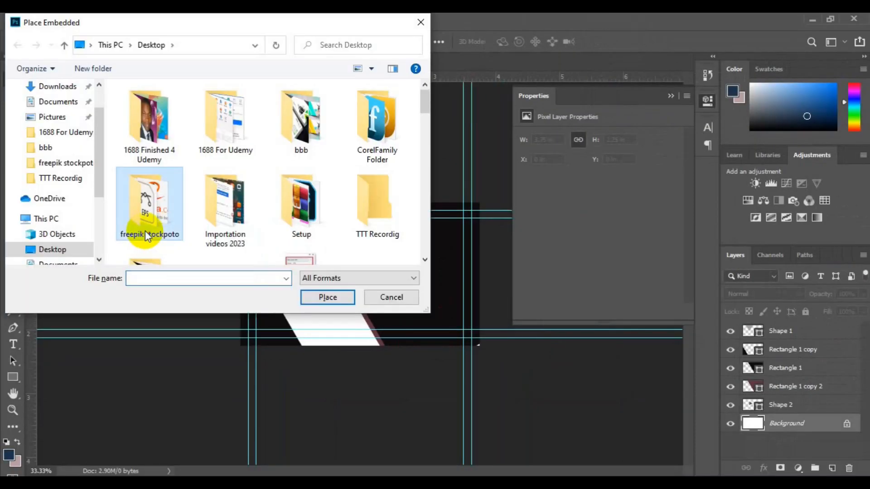
pyautogui.click(426, 260)
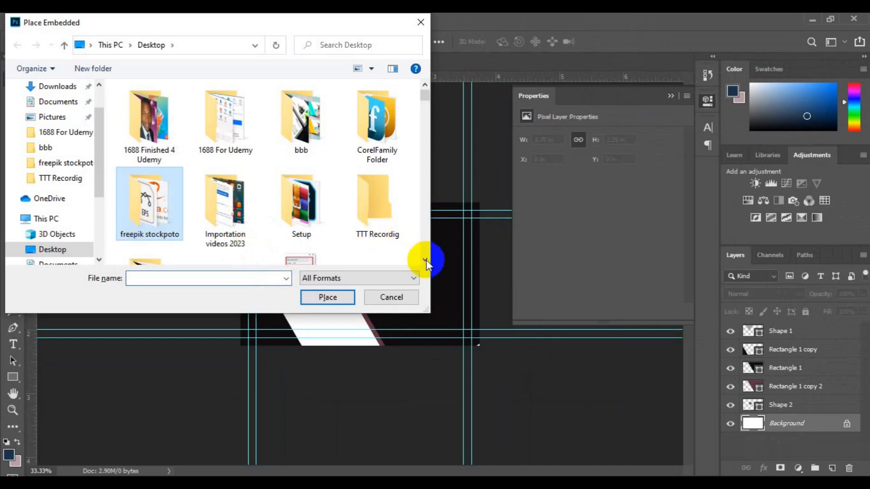
pyautogui.moveTo(426, 260); pyautogui.dragTo(426, 263)
pyautogui.click(151, 118)
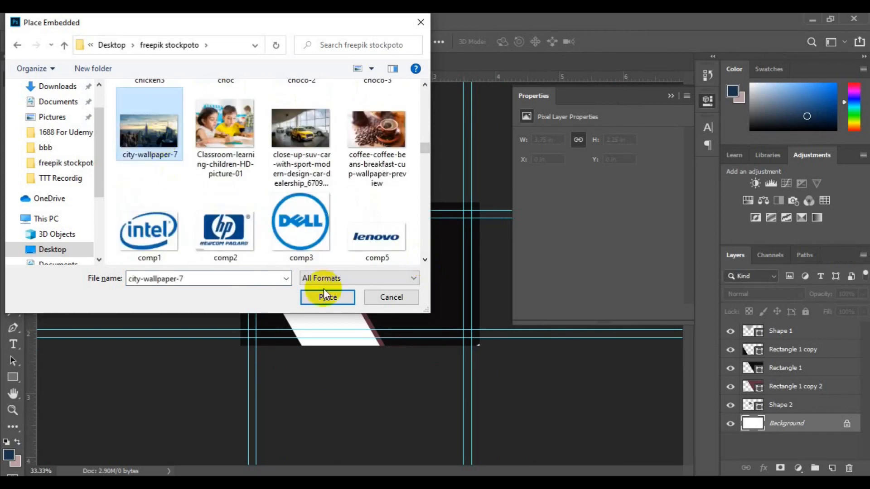
pyautogui.click(326, 295)
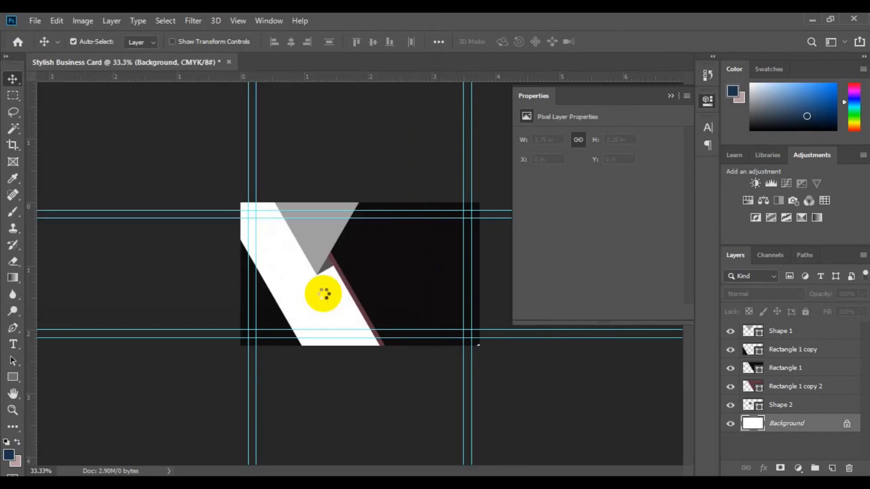
# - Enlarge and reposition the city photo so the skyline fills the slanted left band
pyautogui.moveTo(231, 213); pyautogui.dragTo(213, 191)
pyautogui.moveTo(480, 340); pyautogui.dragTo(495, 355)
pyautogui.moveTo(328, 318); pyautogui.dragTo(257, 305)
pyautogui.moveTo(429, 185); pyautogui.dragTo(442, 159)
pyautogui.moveTo(336, 297); pyautogui.dragTo(334, 314)
pyautogui.click(436, 58)
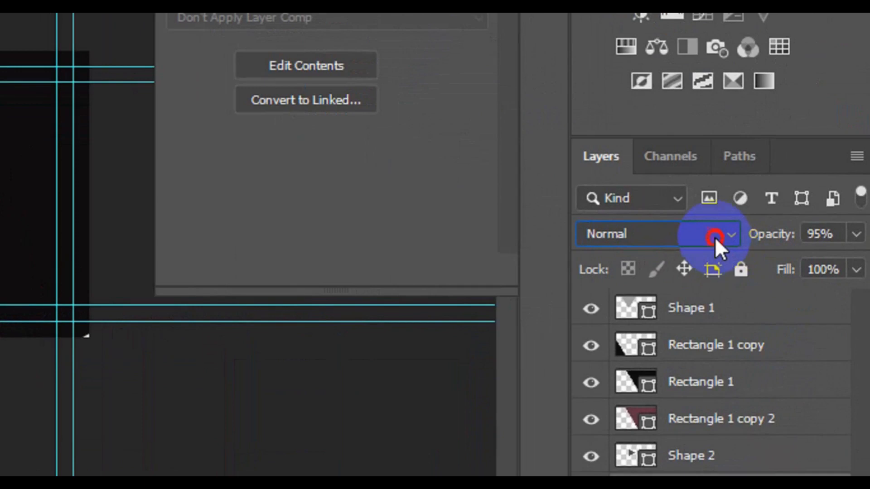
# - Blend the city-wallpaper-7 layer in Luminosity mode and lower its opacity to 95%
pyautogui.click(794, 296)
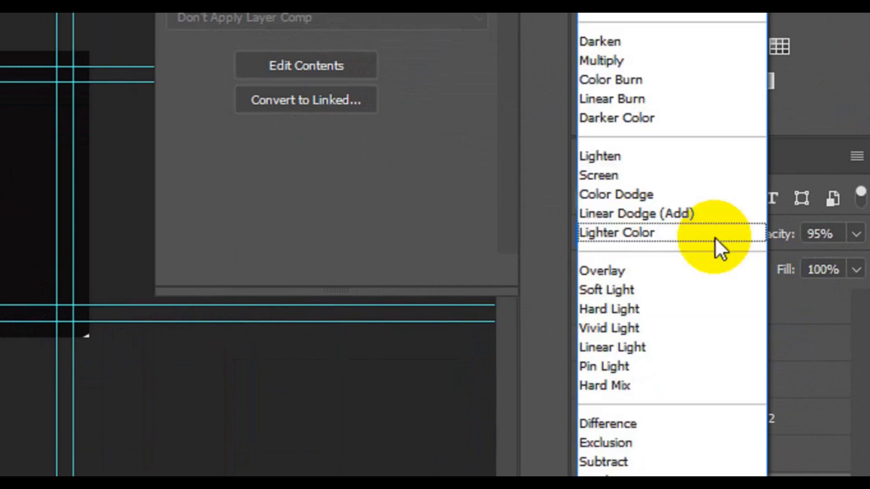
pyautogui.click(638, 453)
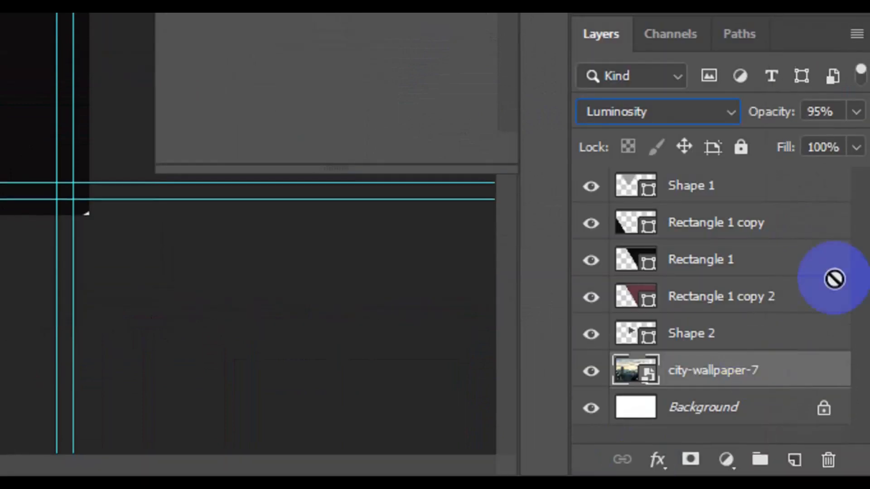
pyautogui.click(858, 138)
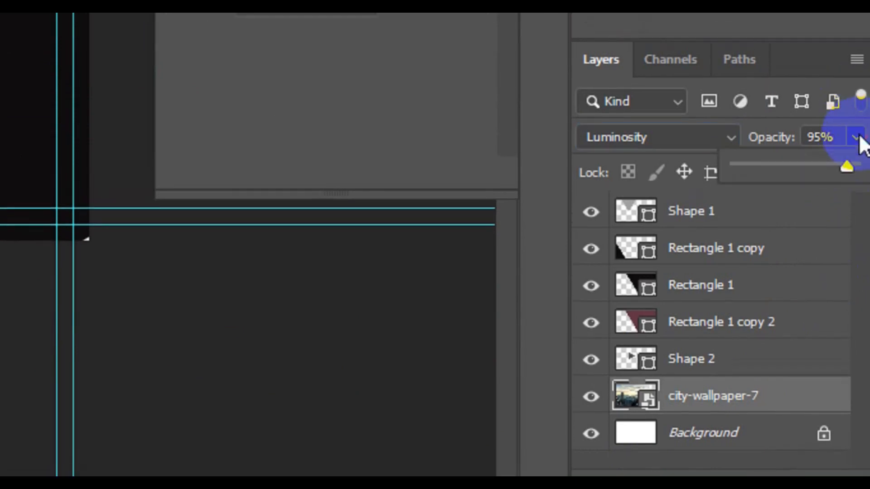
pyautogui.click(851, 164)
pyautogui.moveTo(851, 164); pyautogui.dragTo(847, 164)
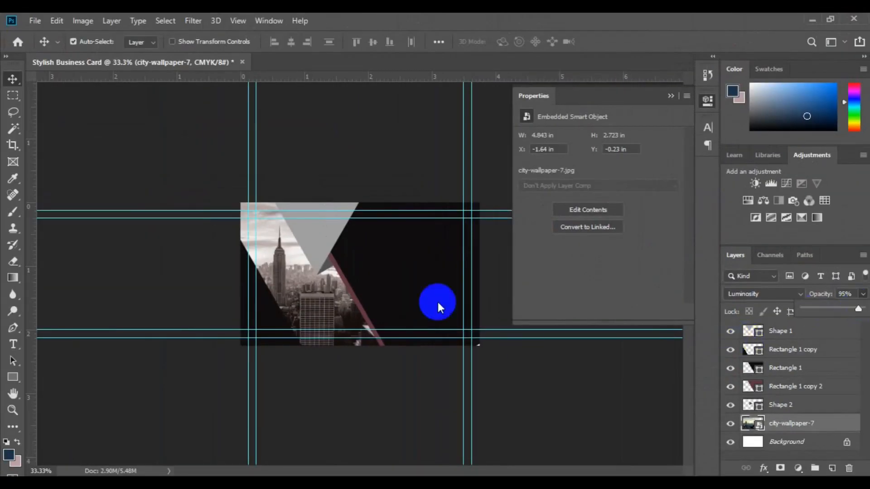
pyautogui.click(309, 315)
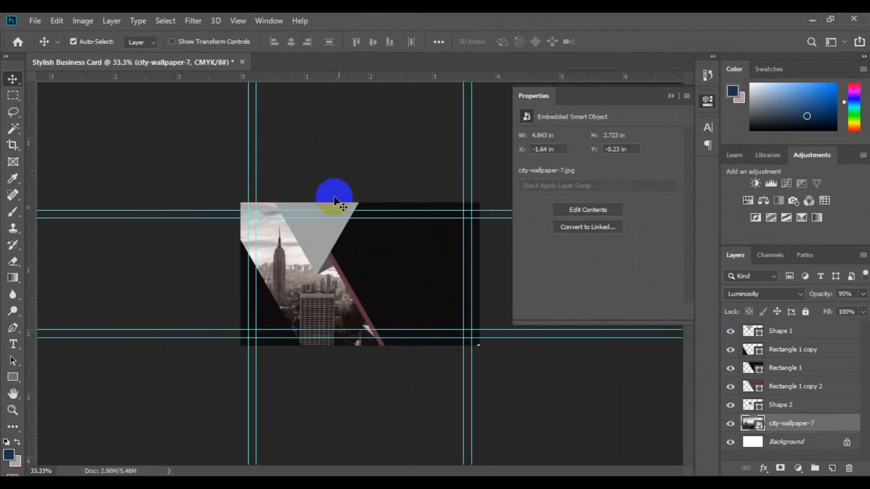
pyautogui.click(317, 251)
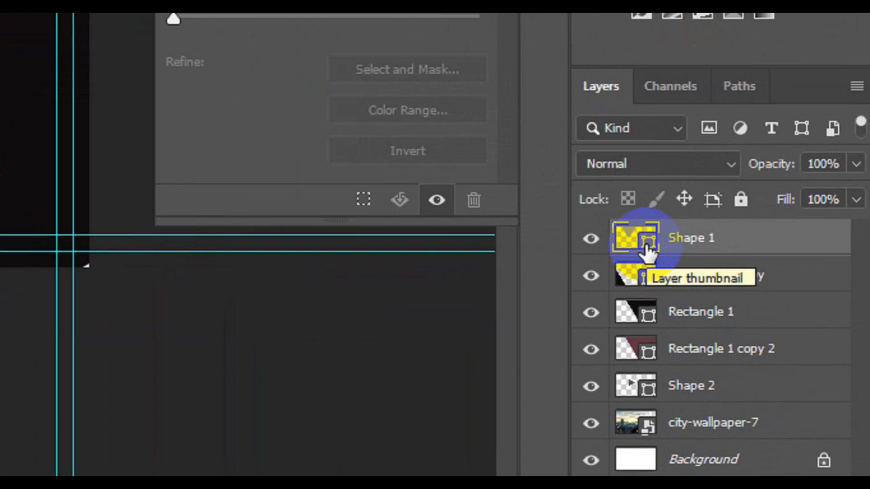
# - Change the Shape 1 triangle's fill from grey to bright red #f42933
pyautogui.doubleClick(647, 248)
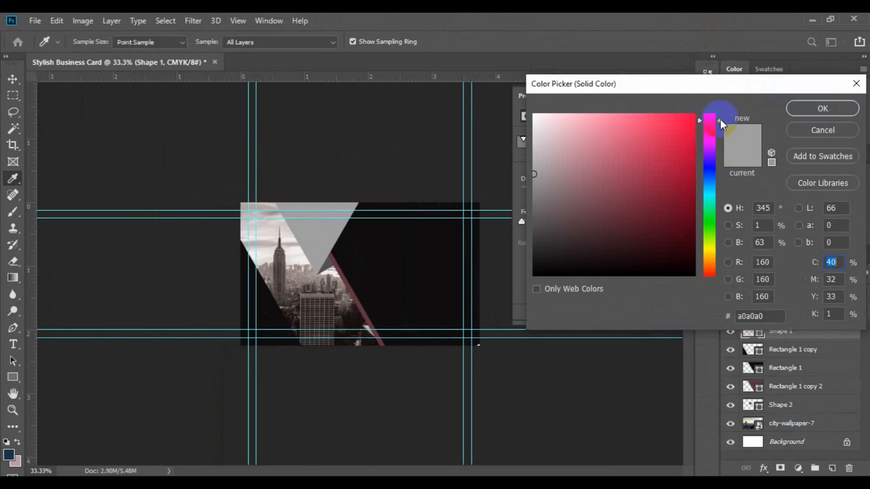
pyautogui.moveTo(720, 120); pyautogui.dragTo(689, 120)
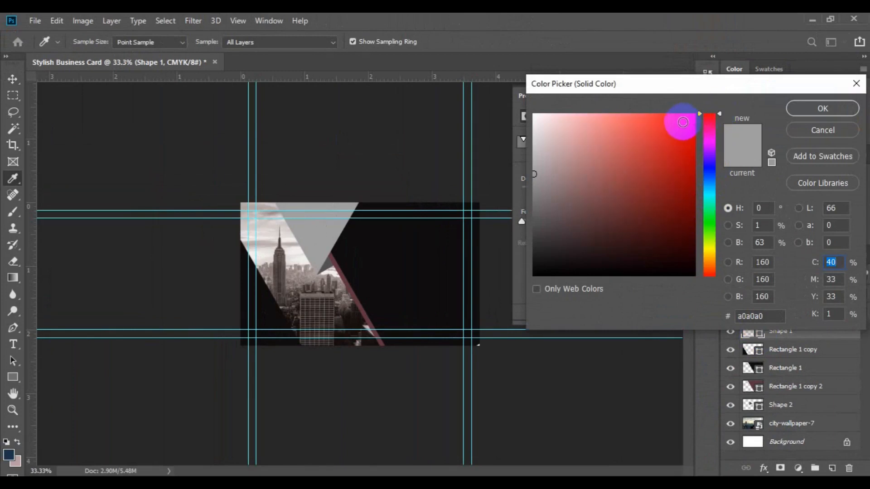
pyautogui.click(683, 123)
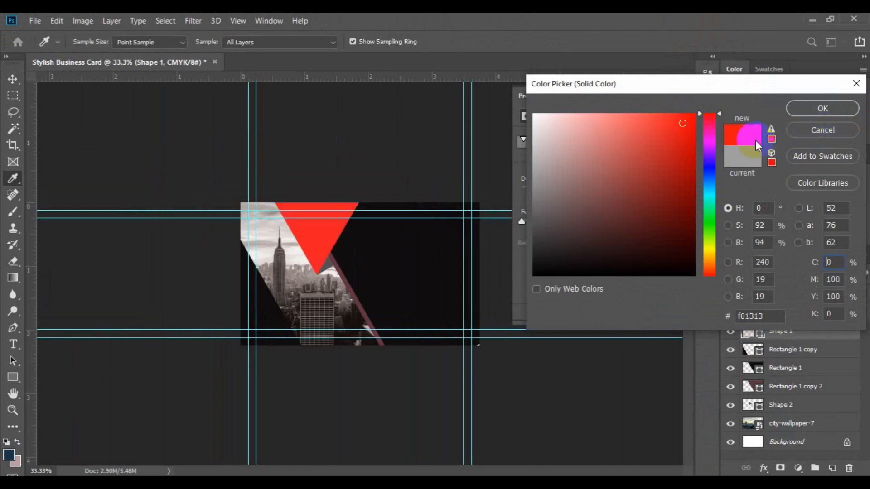
pyautogui.click(771, 138)
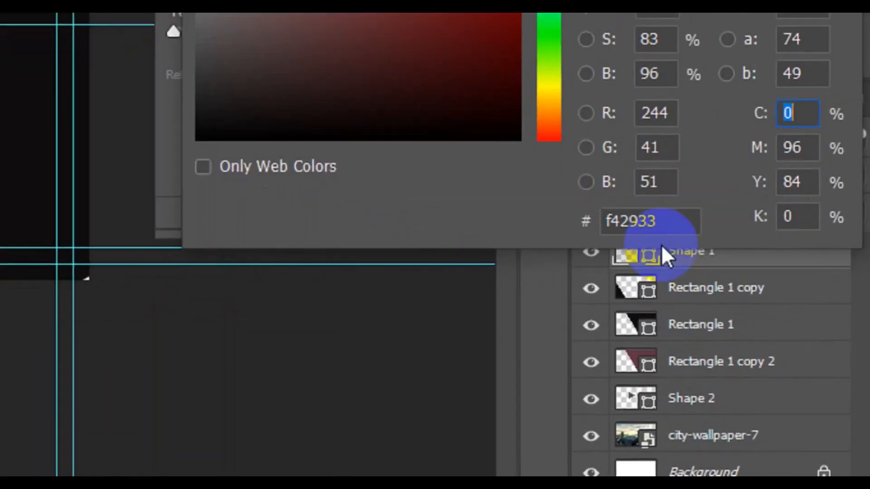
pyautogui.moveTo(670, 222); pyautogui.dragTo(582, 227)
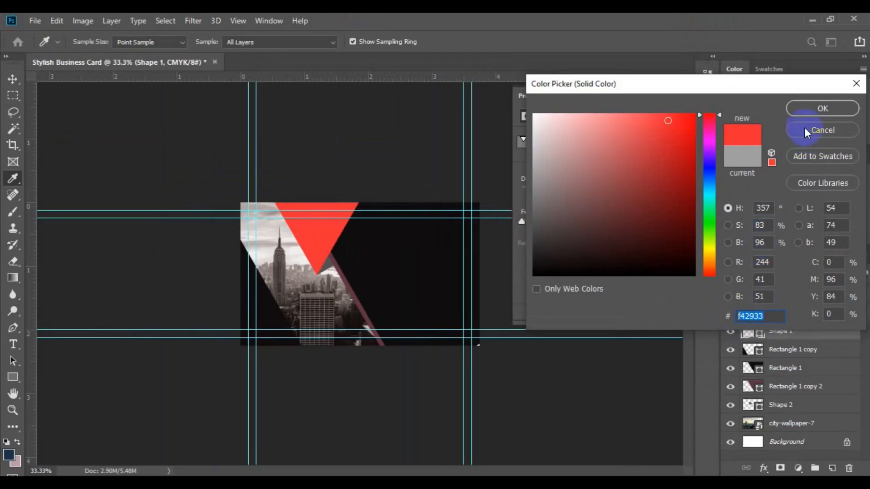
pyautogui.click(804, 109)
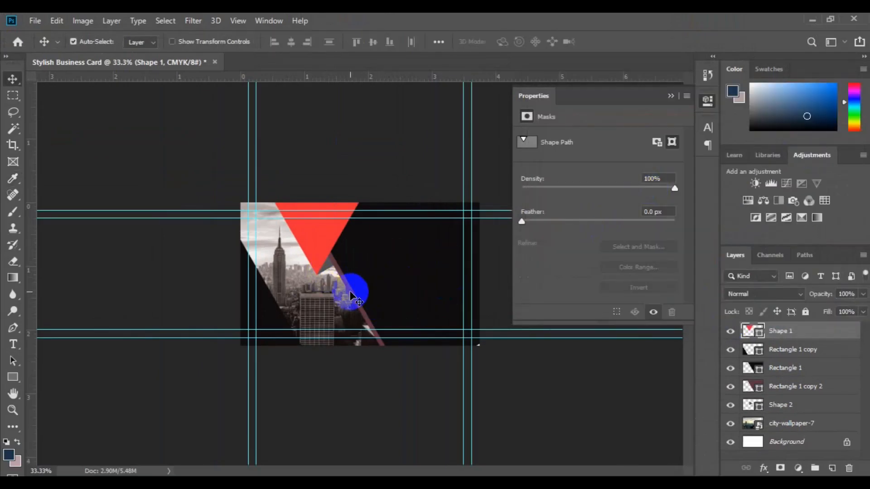
pyautogui.click(355, 294)
pyautogui.click(760, 390)
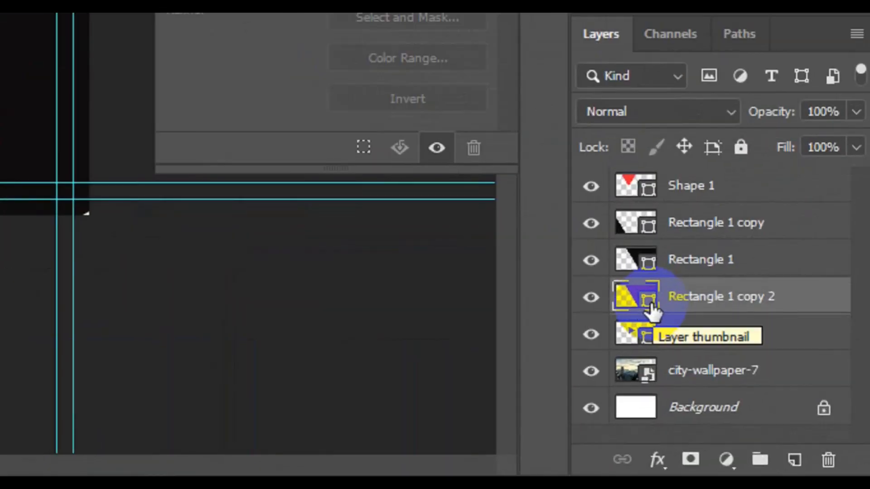
# - Fill Rectangle 1 copy 2 with the red sampled from the big triangle
pyautogui.click(650, 303)
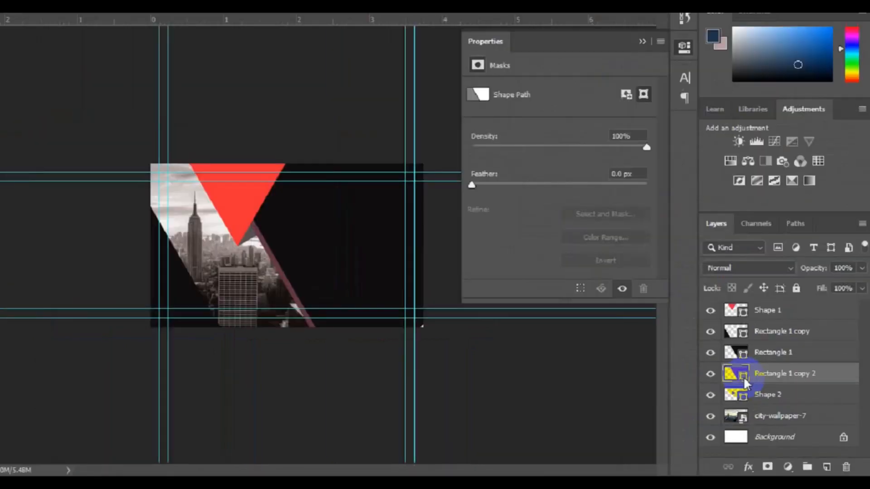
pyautogui.doubleClick(650, 304)
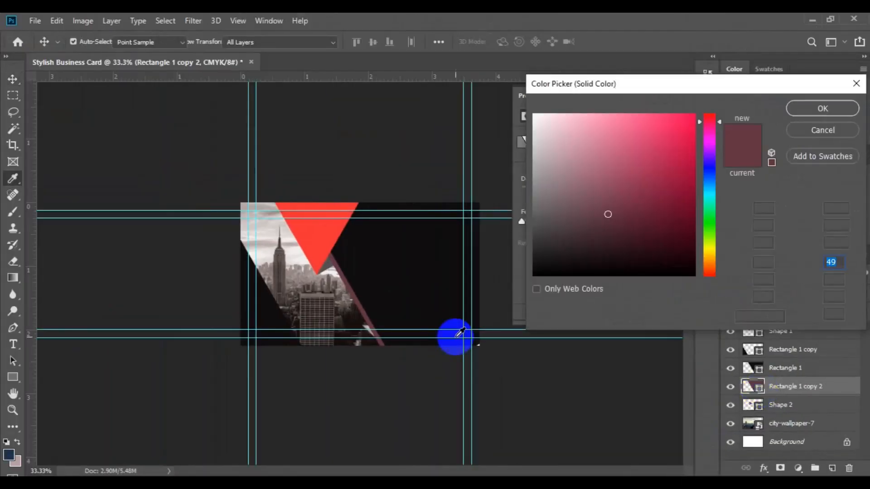
pyautogui.click(316, 233)
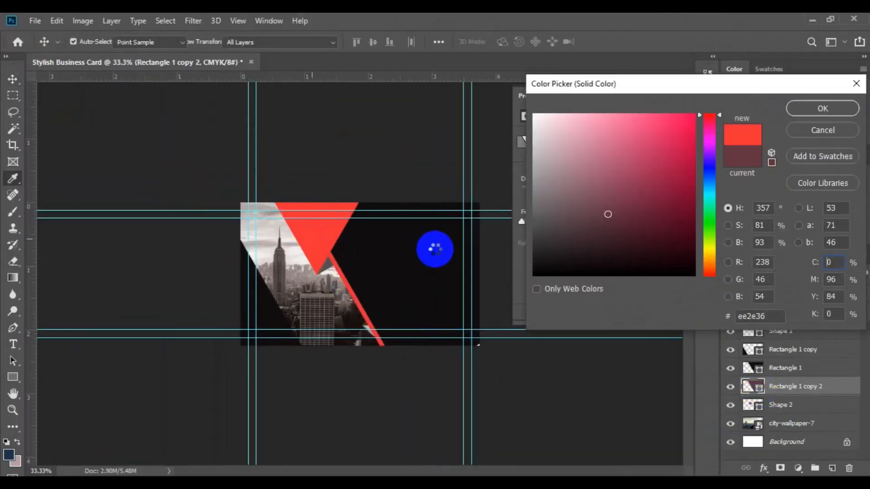
pyautogui.click(823, 110)
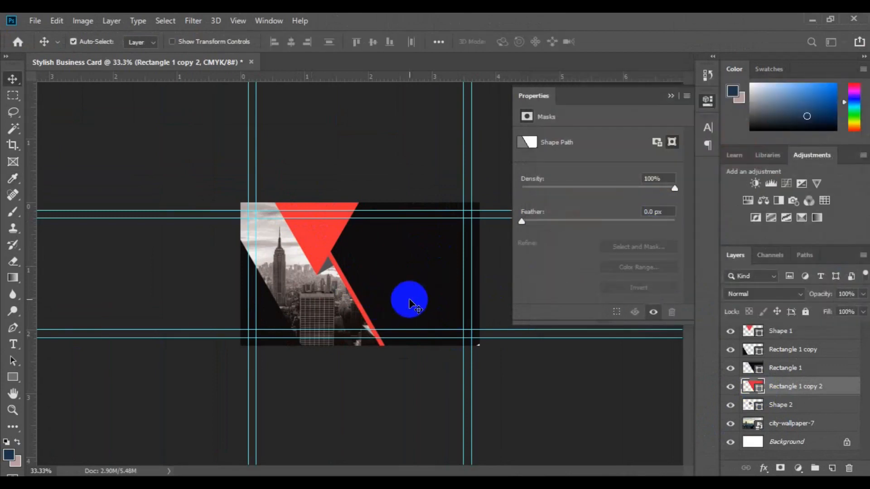
# - Change Rectangle 1's fill to dark navy #020c20
pyautogui.click(410, 305)
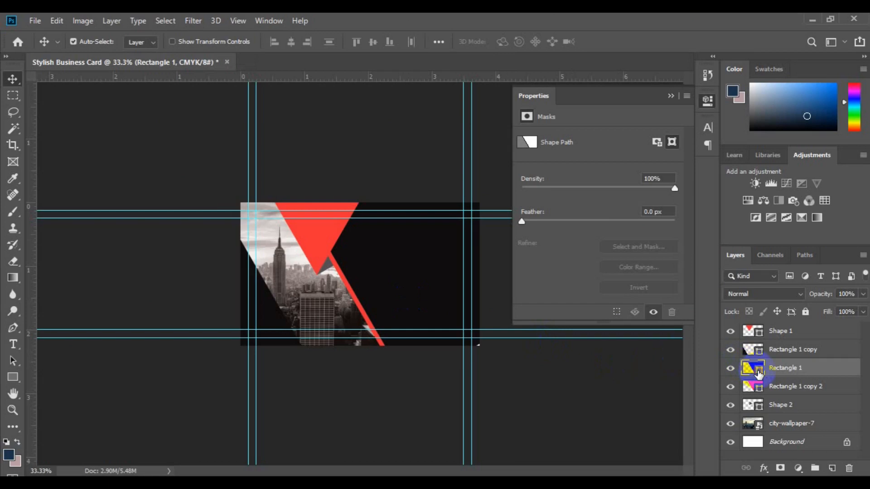
pyautogui.doubleClick(759, 371)
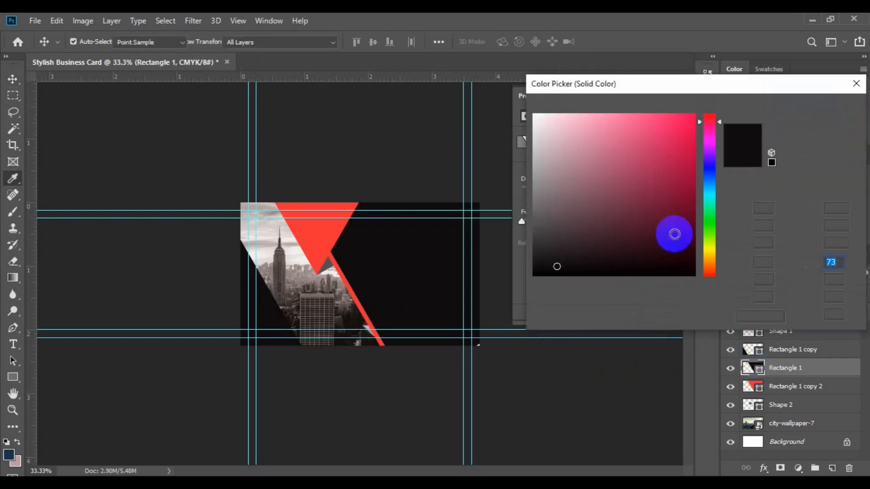
pyautogui.click(710, 186)
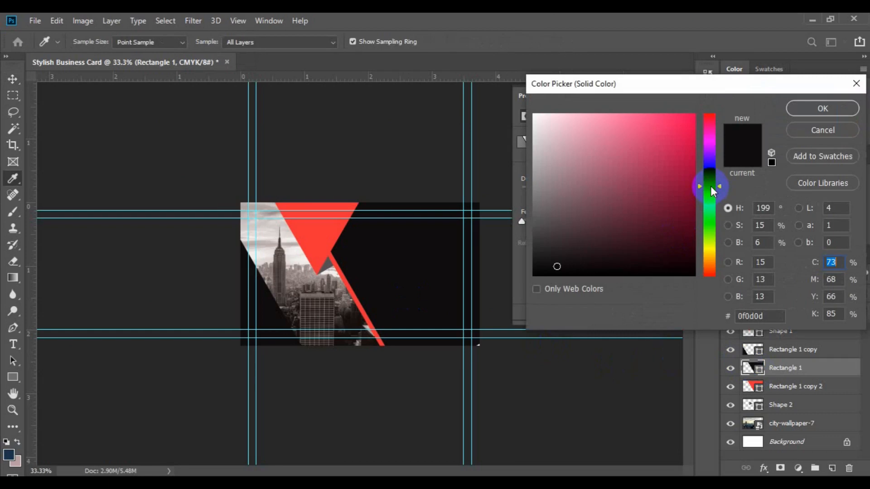
pyautogui.click(714, 177)
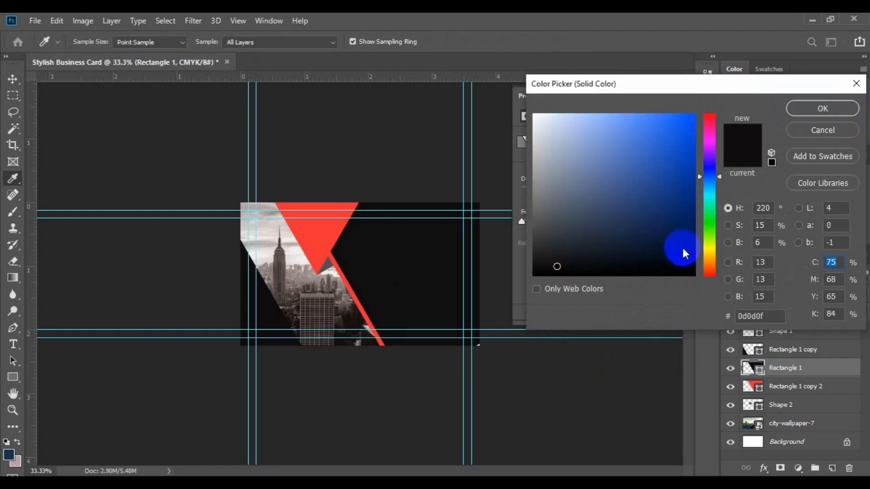
pyautogui.write('86')
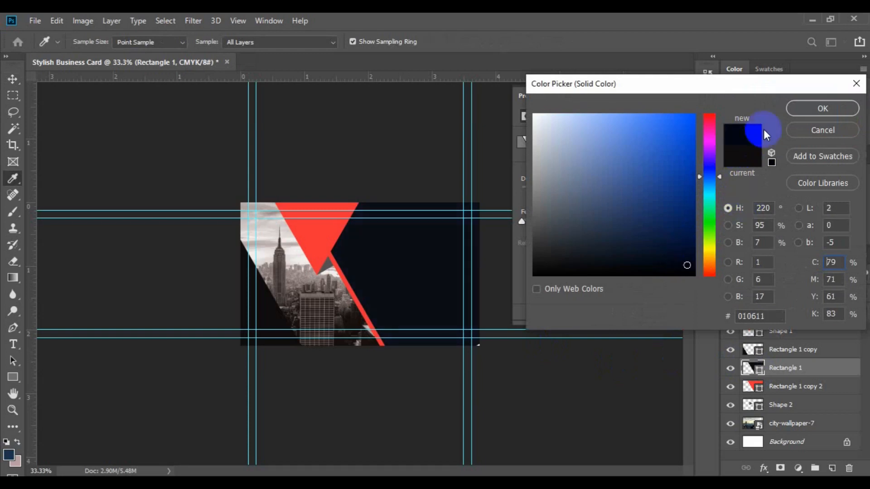
pyautogui.click(687, 265)
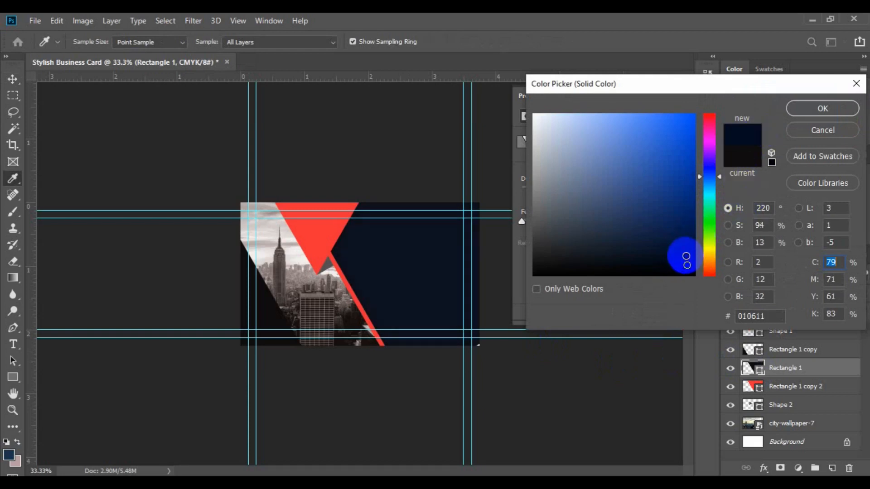
pyautogui.click(686, 256)
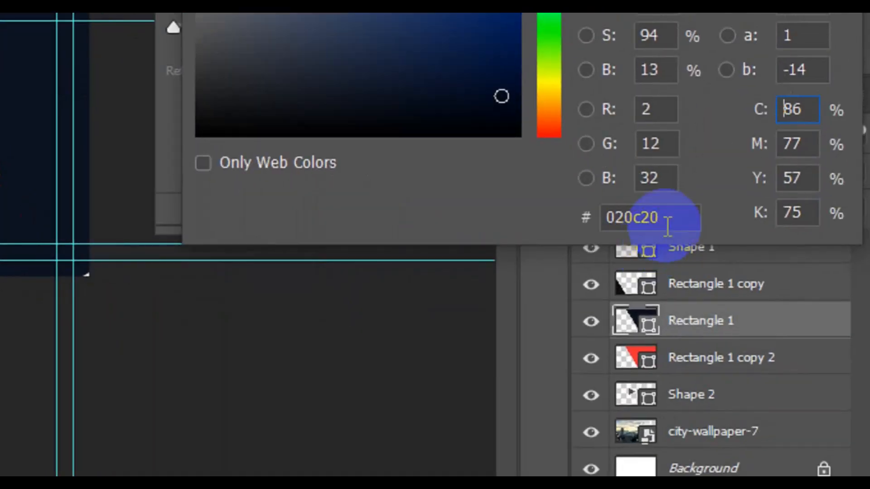
pyautogui.moveTo(668, 227); pyautogui.dragTo(592, 217)
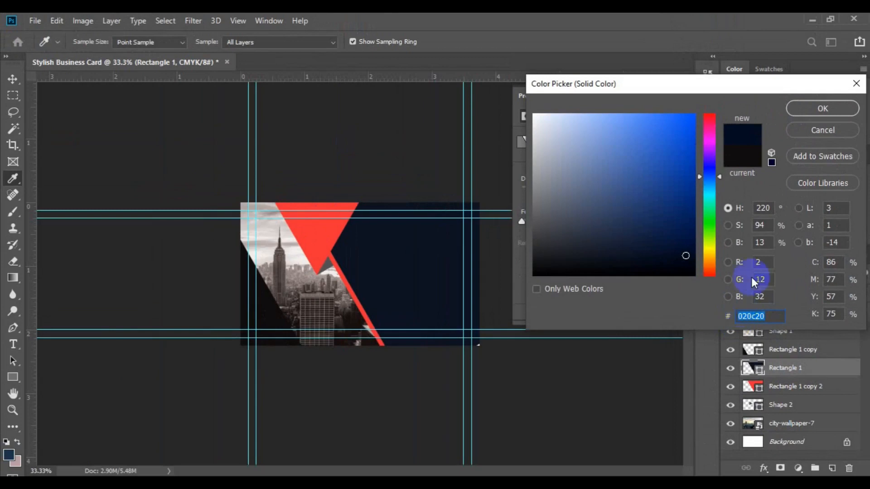
pyautogui.click(812, 107)
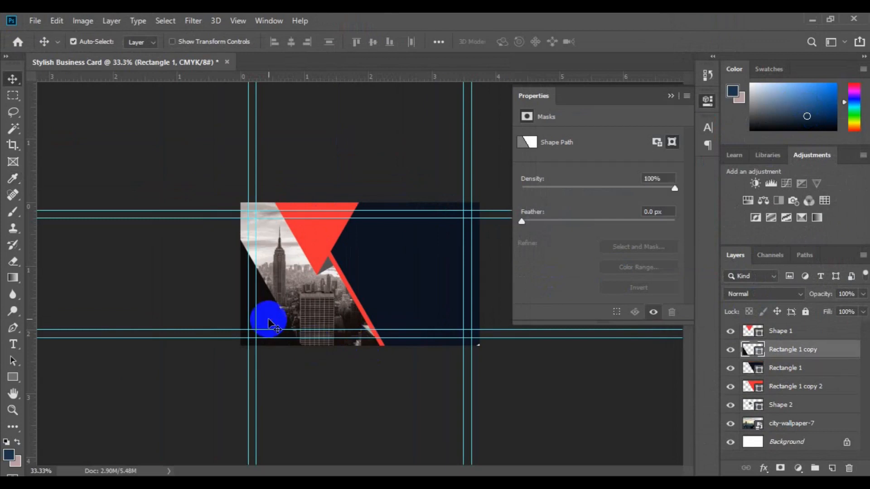
# - Fill the small Shape 2 triangle with dark red #851619, darkened from the sampled red
pyautogui.click(759, 350)
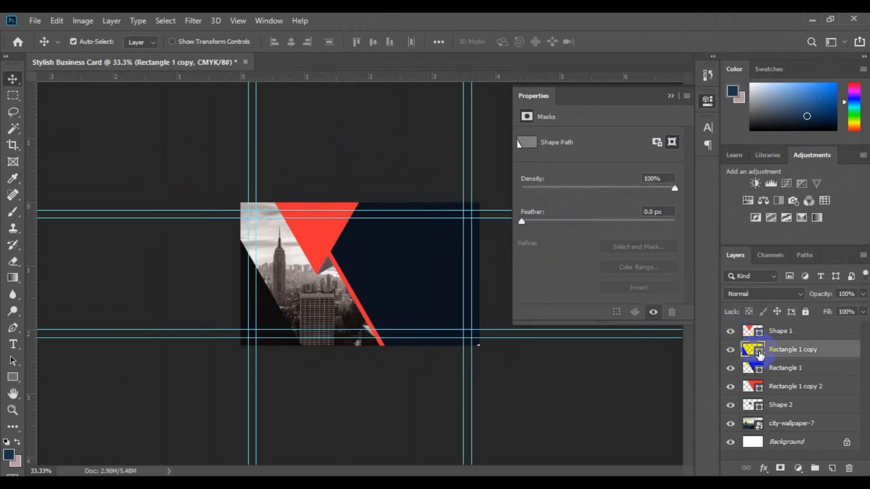
pyautogui.moveTo(324, 272); pyautogui.dragTo(741, 403)
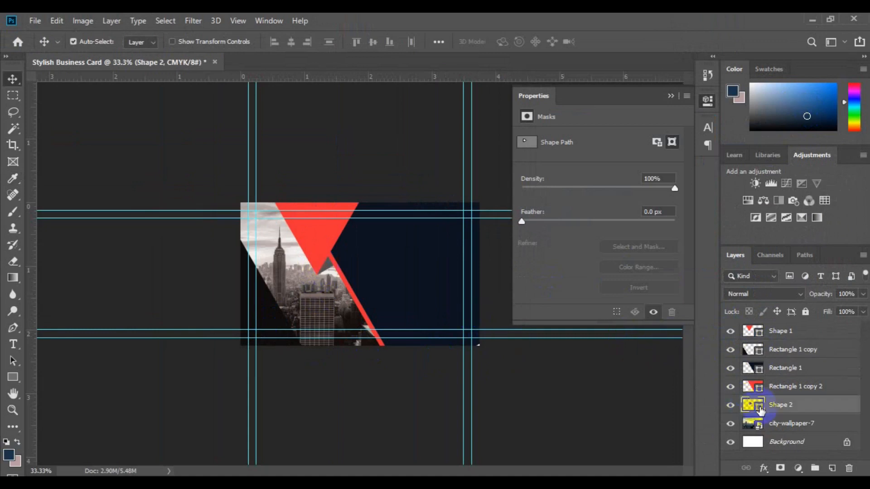
pyautogui.doubleClick(759, 408)
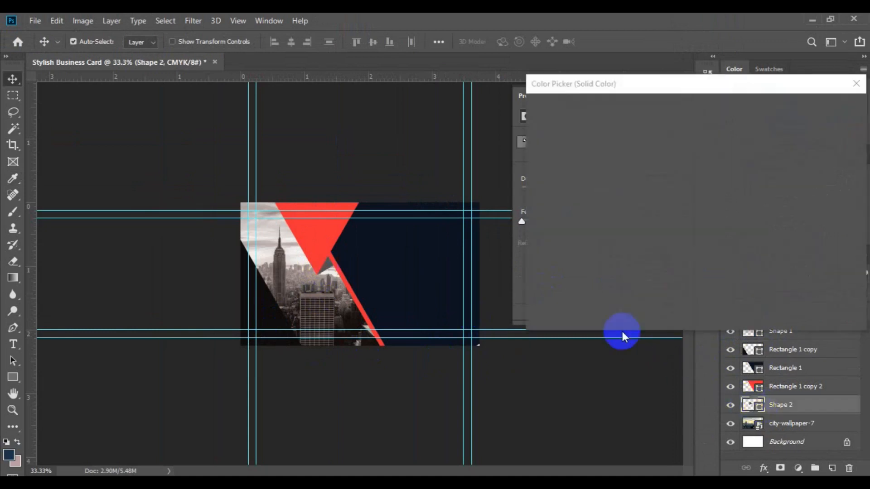
pyautogui.click(327, 242)
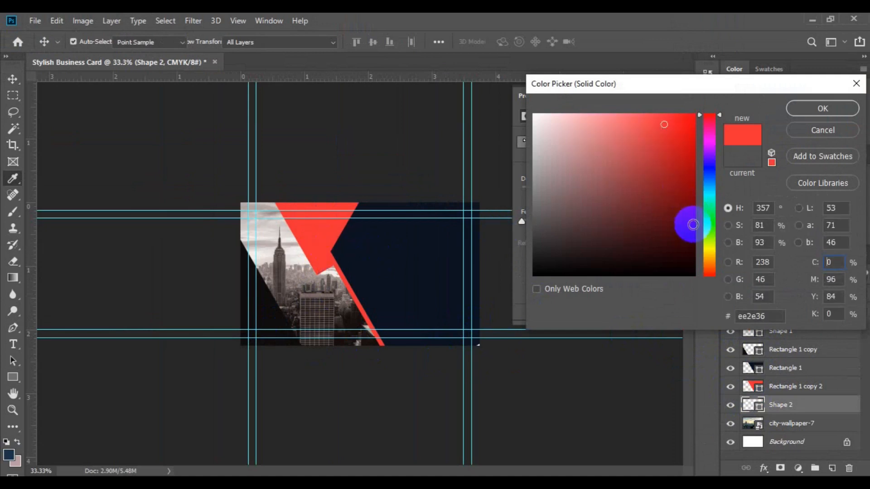
pyautogui.moveTo(688, 193); pyautogui.dragTo(668, 192)
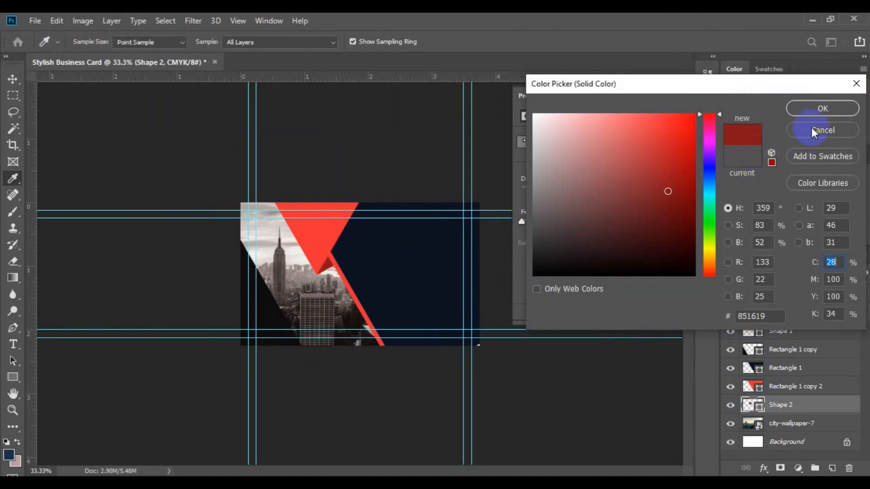
pyautogui.click(811, 110)
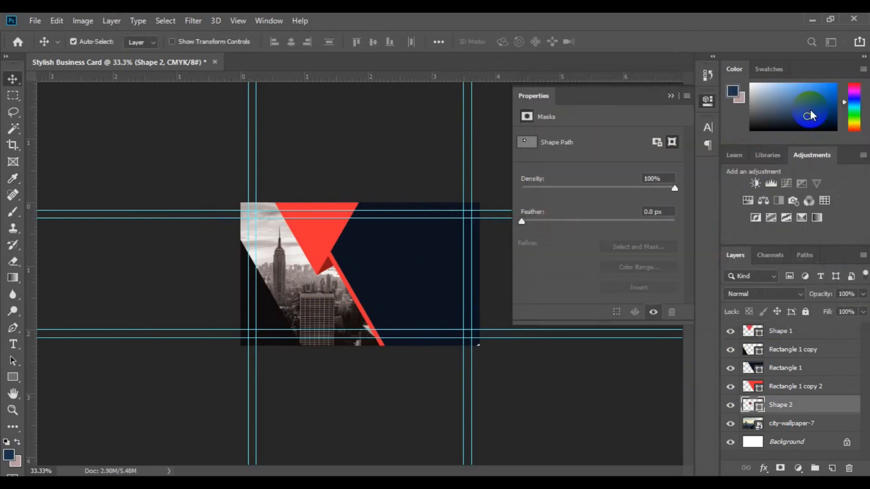
# - Fill Rectangle 1 copy with the triangle's sampled red and set its blend mode to Multiply
pyautogui.click(755, 352)
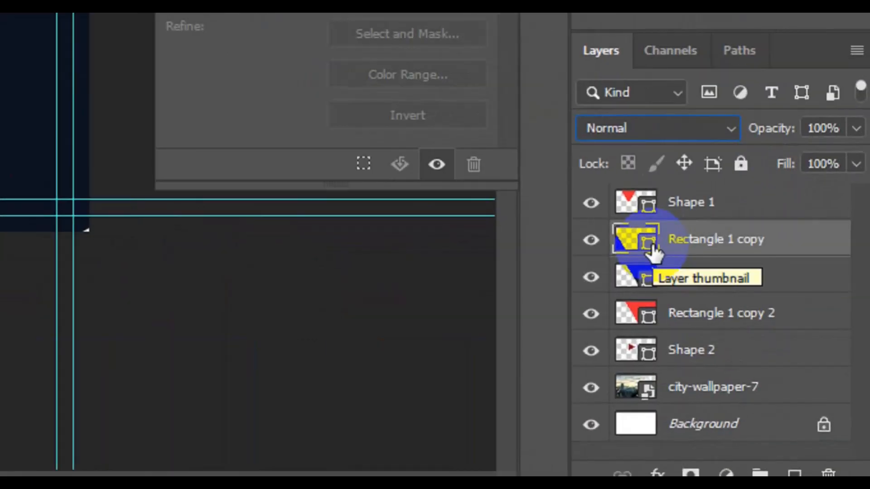
pyautogui.click(648, 246)
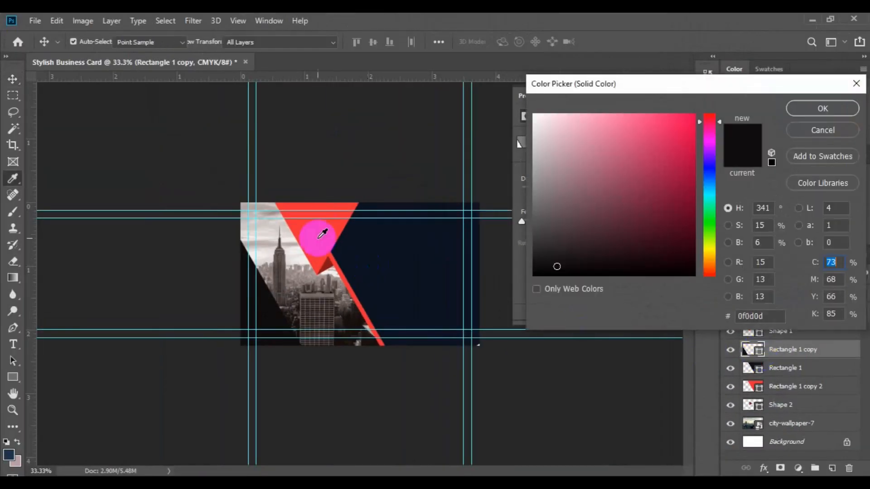
pyautogui.click(322, 232)
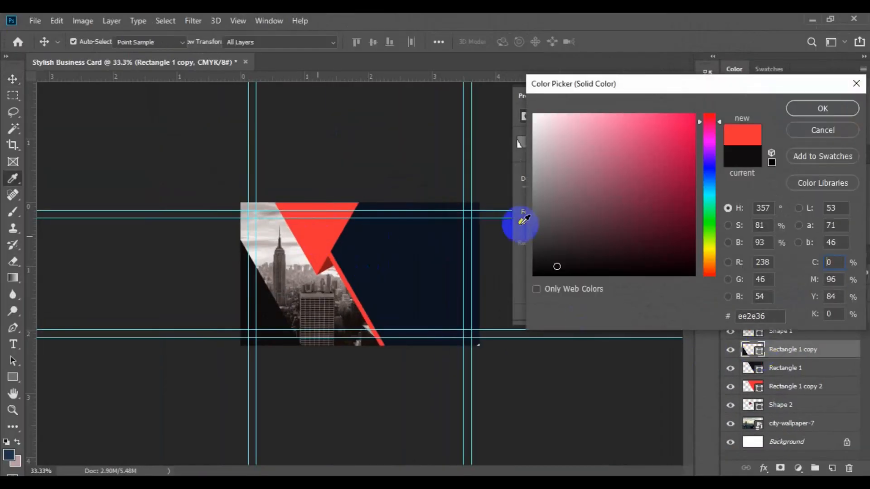
pyautogui.click(803, 114)
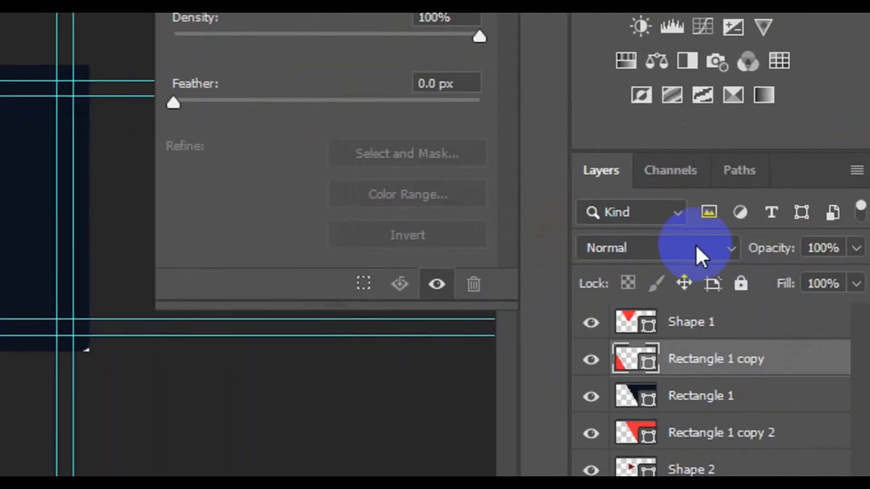
pyautogui.click(715, 254)
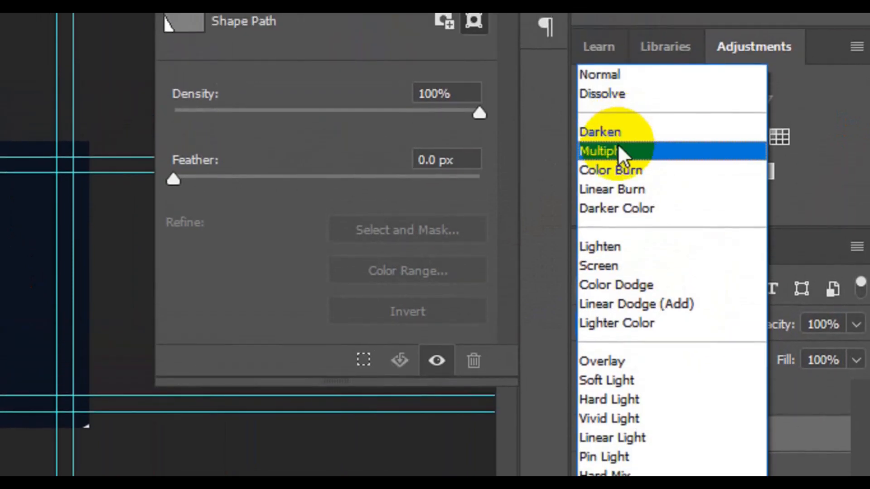
pyautogui.click(619, 144)
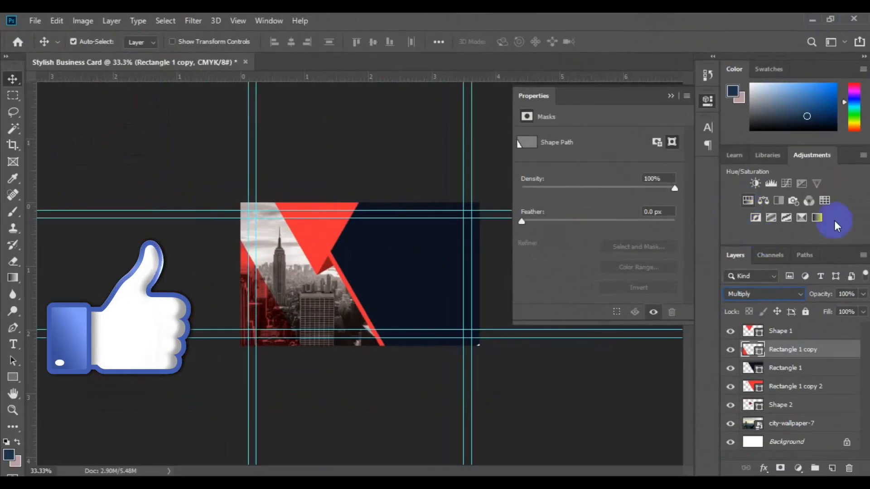
pyautogui.click(671, 96)
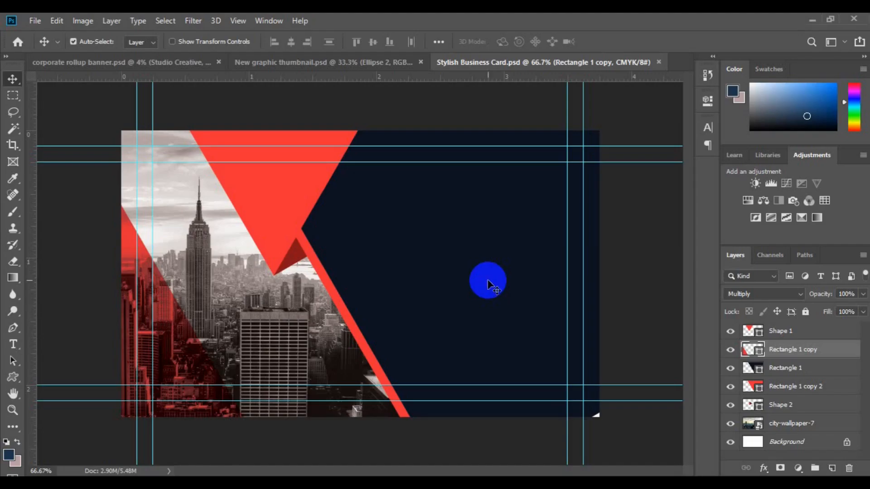
# - Add a new layer above Rectangle 1 and set the text to white, 12 pt, Bold
pyautogui.click(13, 344)
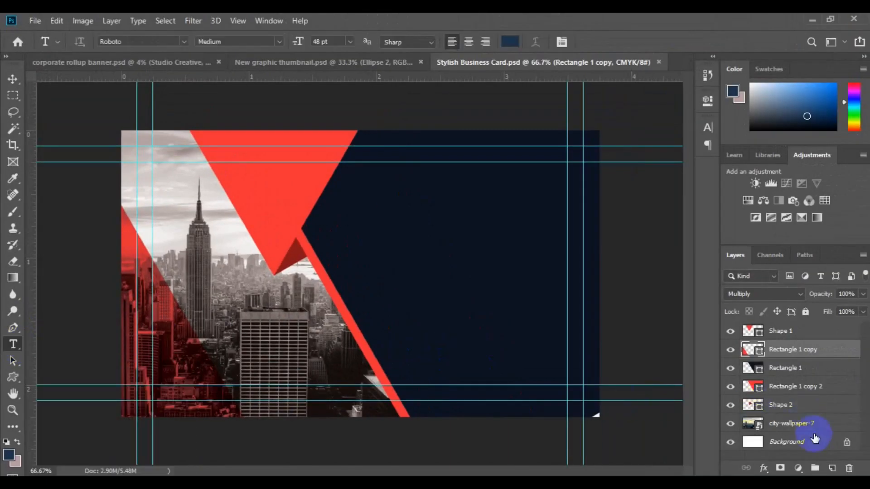
pyautogui.click(770, 368)
pyautogui.click(832, 468)
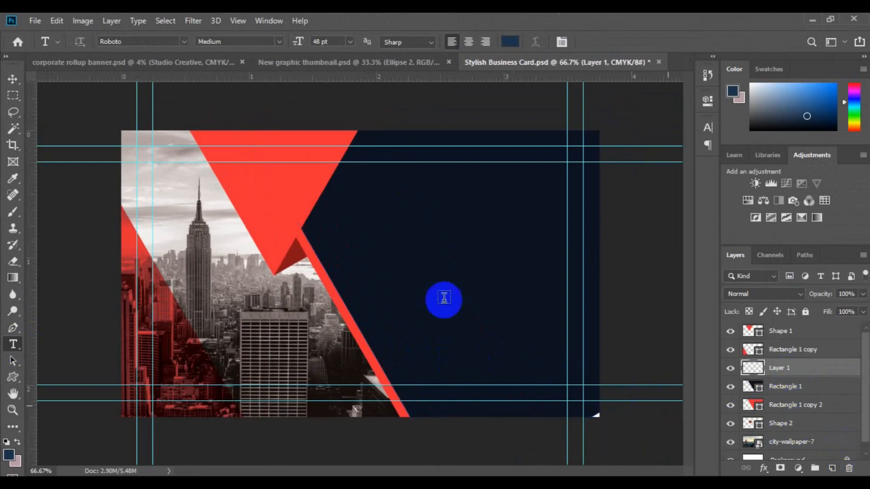
pyautogui.click(512, 43)
pyautogui.click(534, 115)
pyautogui.click(815, 108)
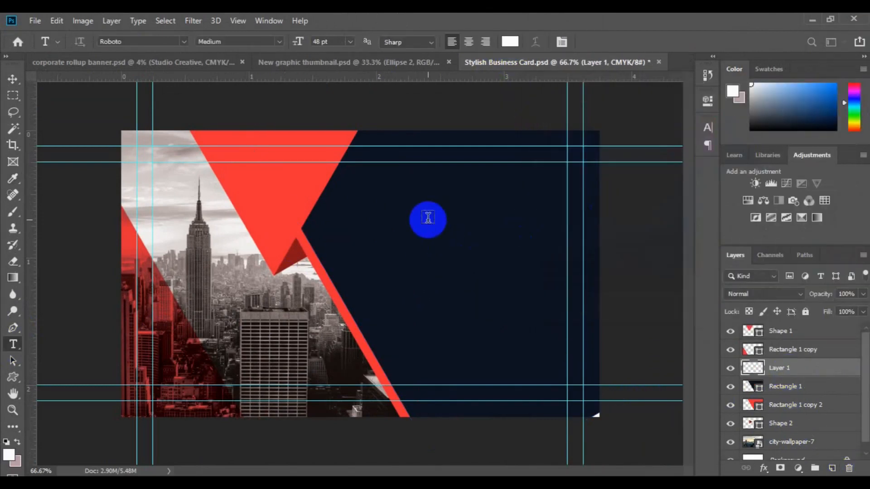
pyautogui.click(350, 41)
pyautogui.click(336, 115)
pyautogui.click(279, 41)
pyautogui.click(217, 129)
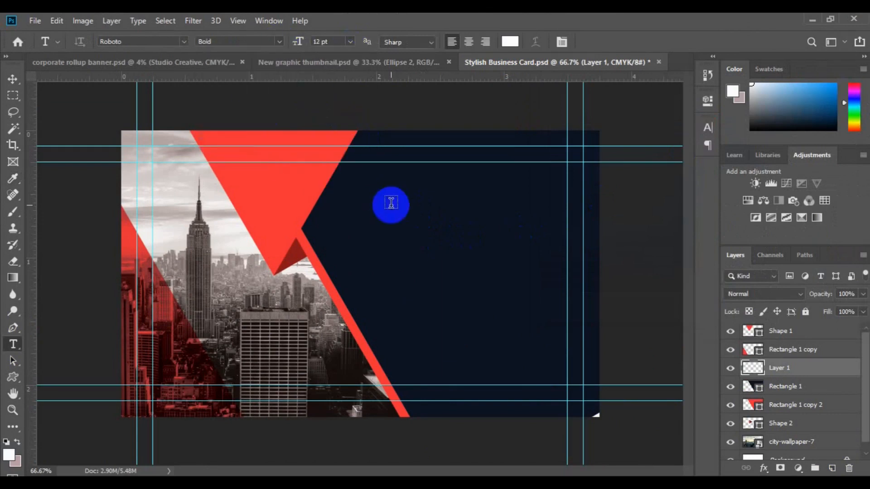
# - Type the person's name followed by 'Craetive Director' on the navy panel
pyautogui.click(381, 199)
pyautogui.press('BackSpace')
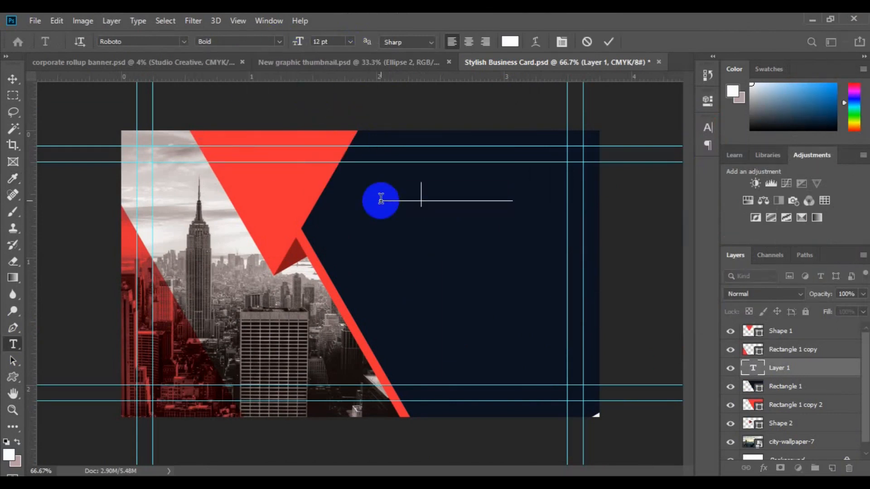
pyautogui.write('Lorem Ipsum')
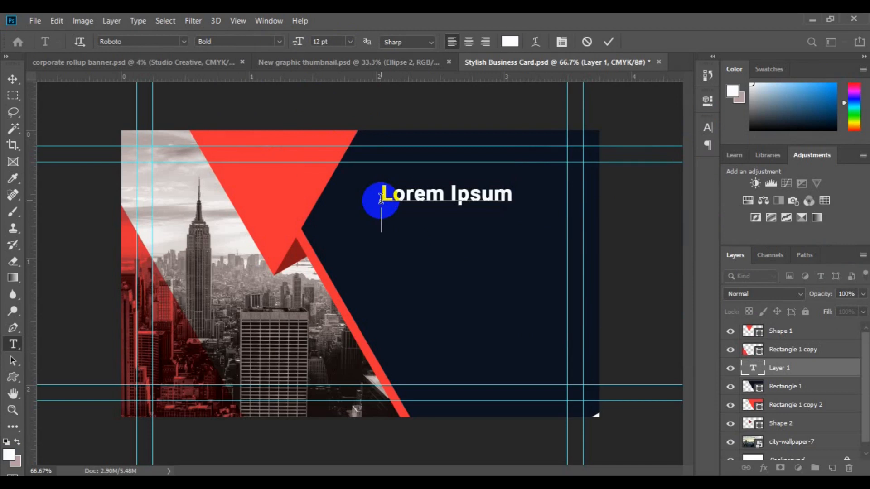
pyautogui.hotkey('ctrl', 'a')
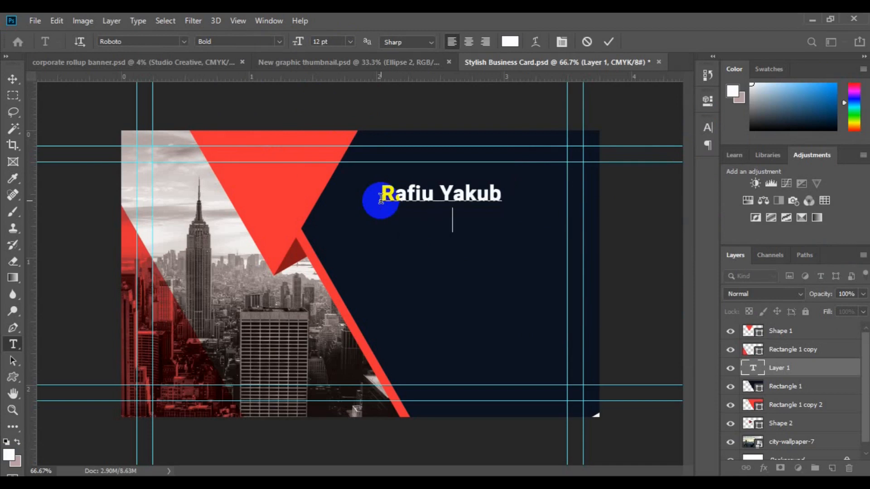
pyautogui.write('Craetive Director')
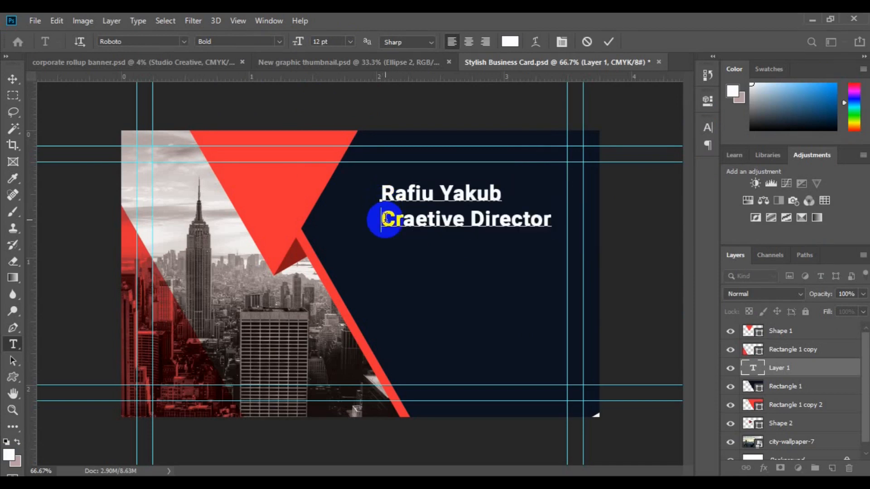
# - Make the 'Craetive Director' line 6 pt, triangle red, Regular weight and right-aligned
pyautogui.tripleClick(382, 220)
pyautogui.click(350, 41)
pyautogui.click(344, 69)
pyautogui.click(510, 41)
pyautogui.click(295, 202)
pyautogui.click(822, 109)
pyautogui.click(279, 41)
pyautogui.click(266, 96)
pyautogui.click(486, 41)
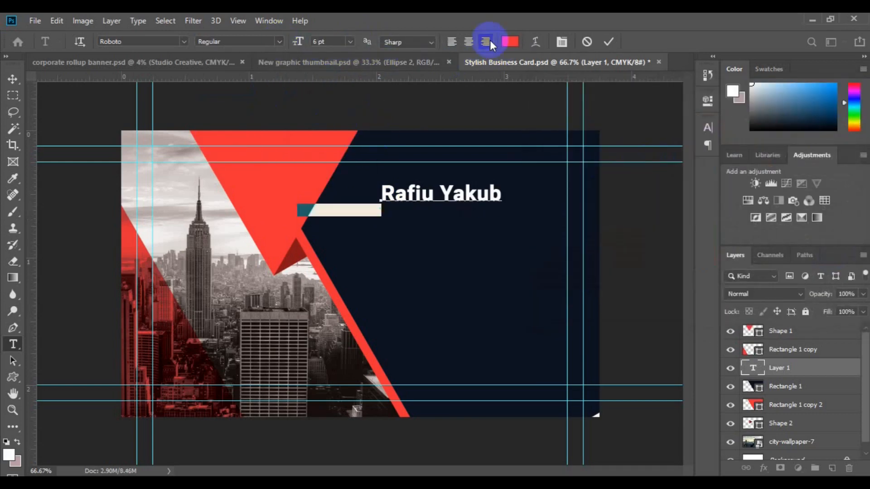
# - Right-align the whole text block and move it to the card's upper right
pyautogui.hotkey('ctrl', 'a')
pyautogui.click(486, 42)
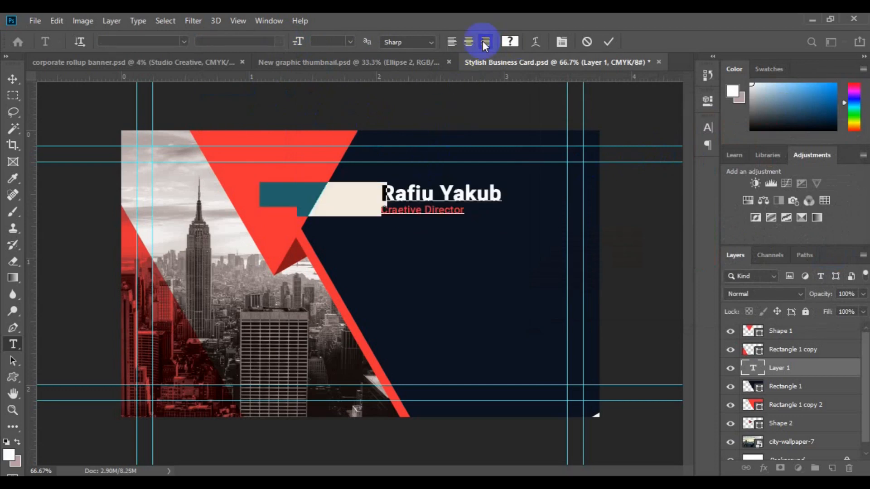
pyautogui.click(9, 81)
pyautogui.moveTo(345, 202); pyautogui.dragTo(527, 182)
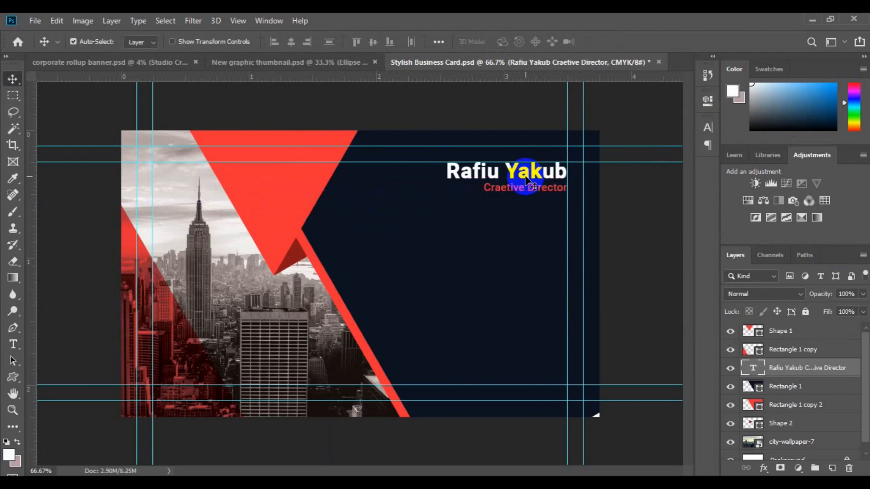
pyautogui.moveTo(12, 377); pyautogui.dragTo(72, 402)
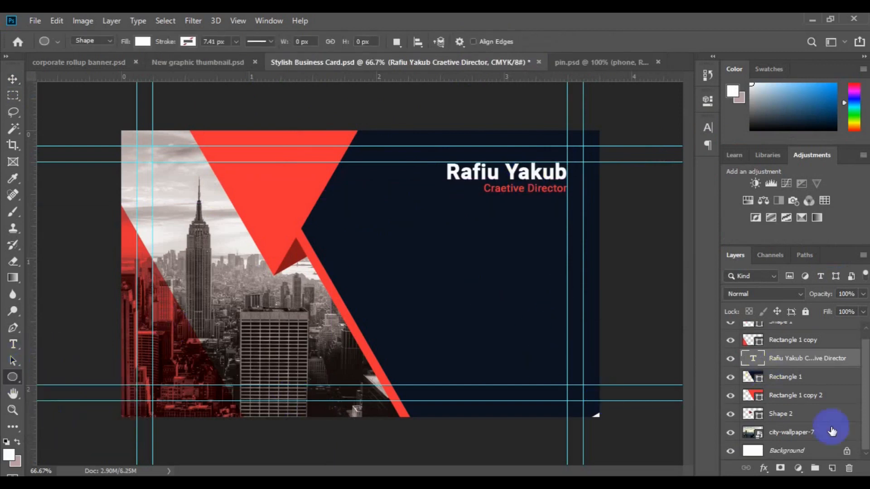
# - Draw a small circle below the title, fill it with the triangle's red, and align it to the guide
pyautogui.click(832, 468)
pyautogui.moveTo(513, 238)
pyautogui.mouseDown()
pyautogui.moveTo(535, 266)
pyautogui.moveTo(524, 249)
pyautogui.mouseUp()
pyautogui.press('v')
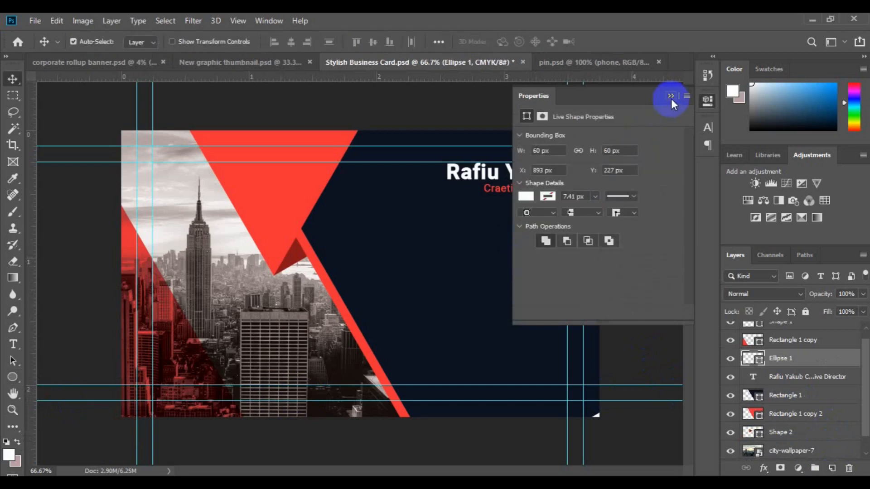
pyautogui.click(670, 96)
pyautogui.doubleClick(759, 365)
pyautogui.click(261, 227)
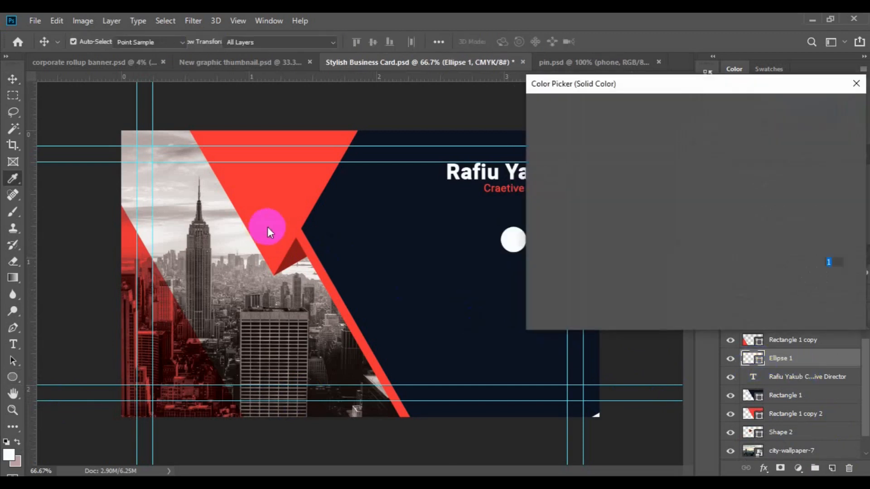
pyautogui.click(787, 111)
pyautogui.click(510, 237)
pyautogui.moveTo(510, 237); pyautogui.dragTo(554, 233)
# - Bring the phone layer from pin.psd onto the card and scale it down
pyautogui.click(589, 64)
pyautogui.moveTo(766, 447); pyautogui.dragTo(524, 240)
pyautogui.hotkey('ctrl', 't')
pyautogui.moveTo(567, 272); pyautogui.dragTo(535, 245)
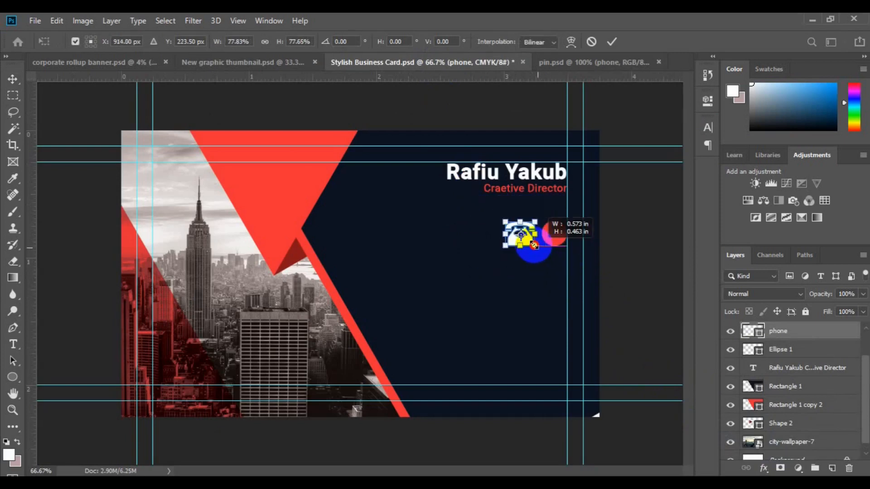
pyautogui.hotkey('ctrl', 'z')
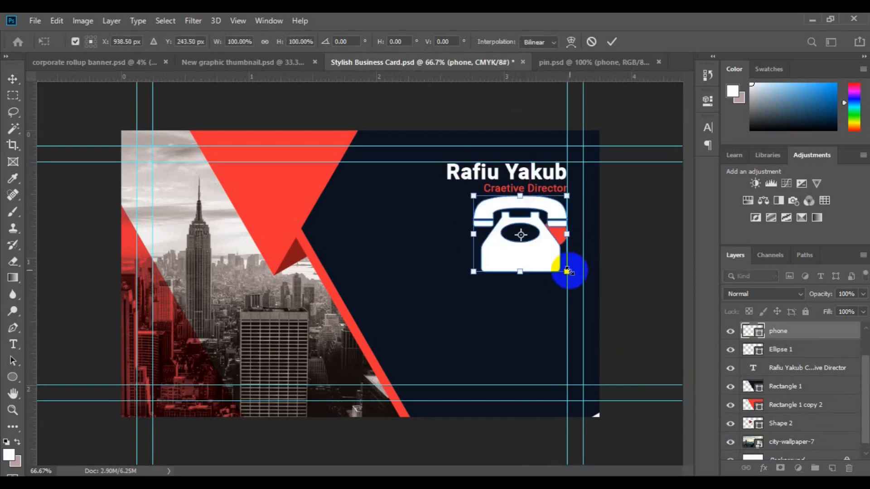
pyautogui.moveTo(545, 254); pyautogui.dragTo(535, 248)
pyautogui.hotkey('ctrl', 'z')
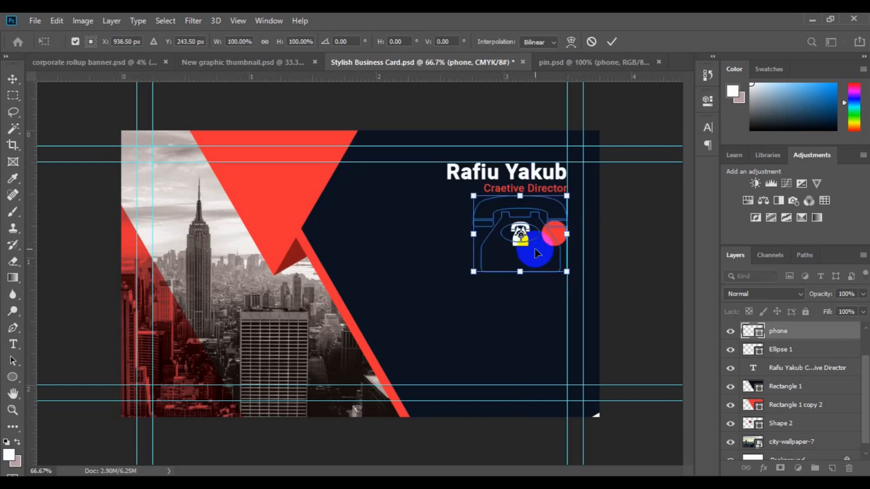
pyautogui.moveTo(567, 272); pyautogui.dragTo(525, 243)
pyautogui.hotkey('ctrl', 'z')
pyautogui.moveTo(567, 273); pyautogui.dragTo(474, 324)
pyautogui.press('Return')
# - At 100% zoom, shrink the phone icon further to fit inside the red circle
pyautogui.hotkey('ctrl', '+')
pyautogui.hotkey('ctrl', 't')
pyautogui.moveTo(436, 259); pyautogui.dragTo(473, 243)
pyautogui.press('Return')
pyautogui.keyDown('ctrl'); pyautogui.click(791, 353); pyautogui.keyUp('ctrl')
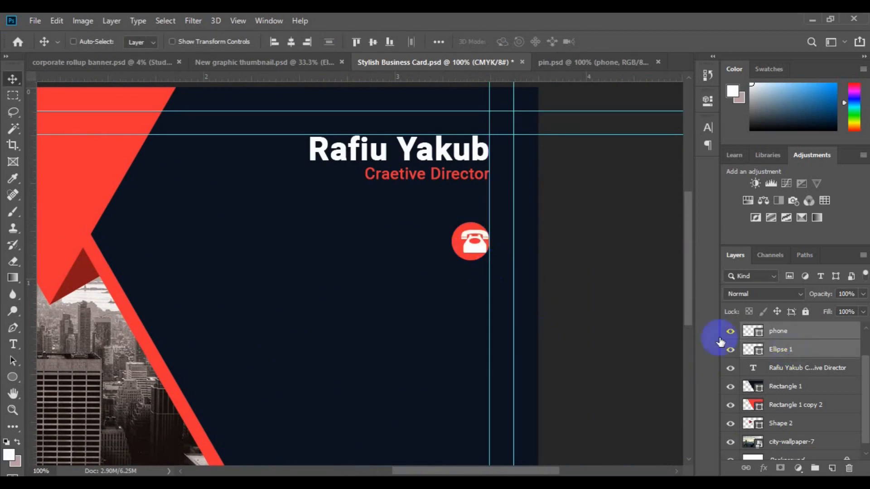
# - Centre the phone on the circle and group them as 'phone icon'
pyautogui.click(291, 42)
pyautogui.click(815, 468)
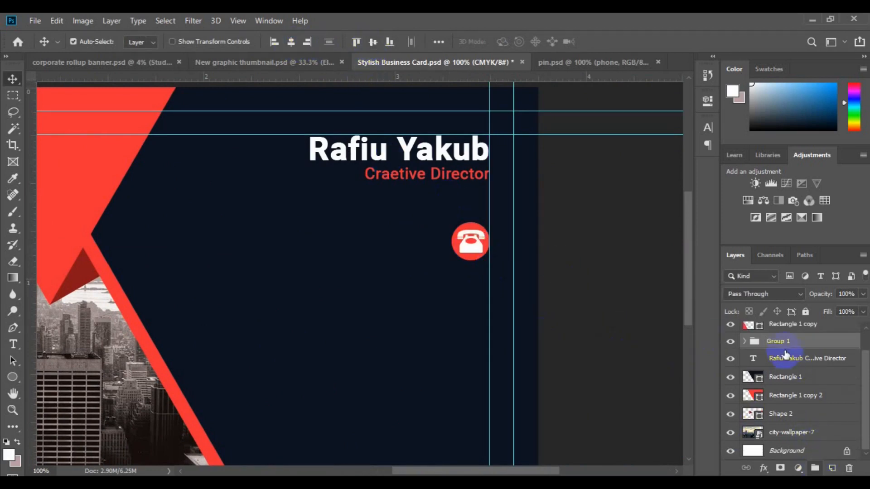
pyautogui.doubleClick(778, 342)
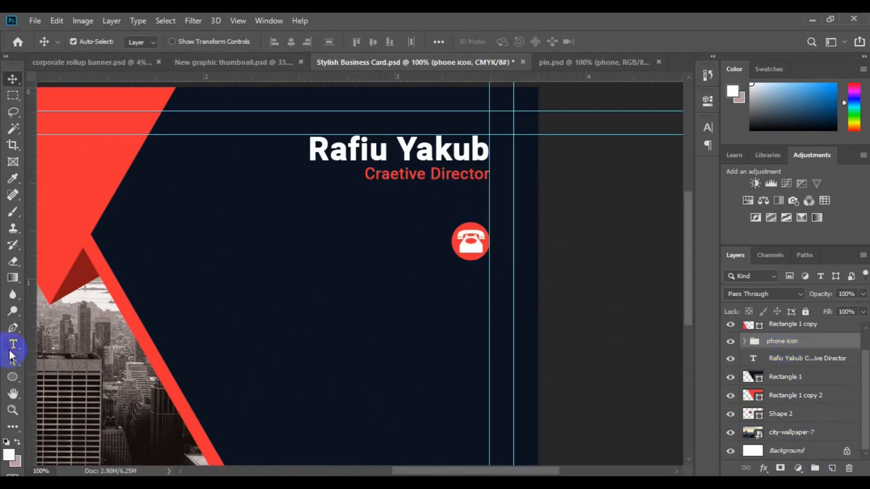
# - Type the phone number lines in 6 pt Regular and move them beside the icon
pyautogui.click(13, 345)
pyautogui.click(351, 43)
pyautogui.click(332, 70)
pyautogui.click(278, 40)
pyautogui.click(273, 84)
pyautogui.click(376, 252)
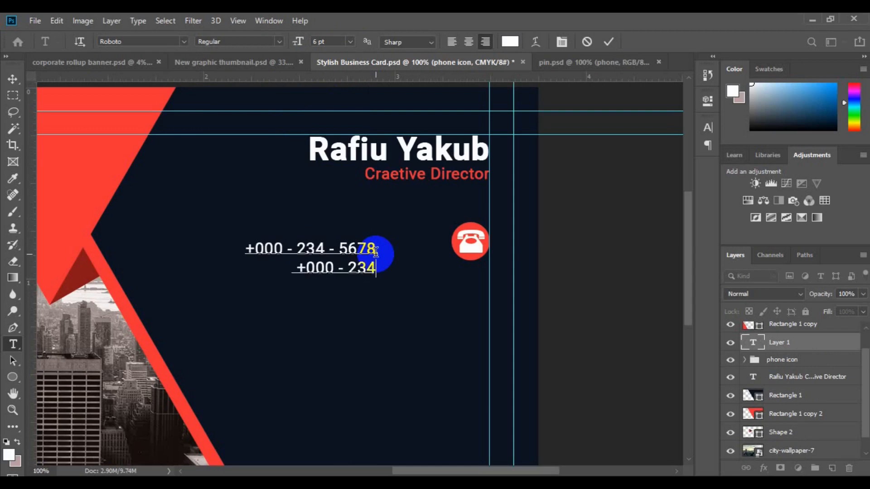
pyautogui.write('2345')
pyautogui.hotkey('ctrl', 'Return')
pyautogui.press('v')
pyautogui.moveTo(355, 236); pyautogui.dragTo(421, 220)
pyautogui.click(774, 360)
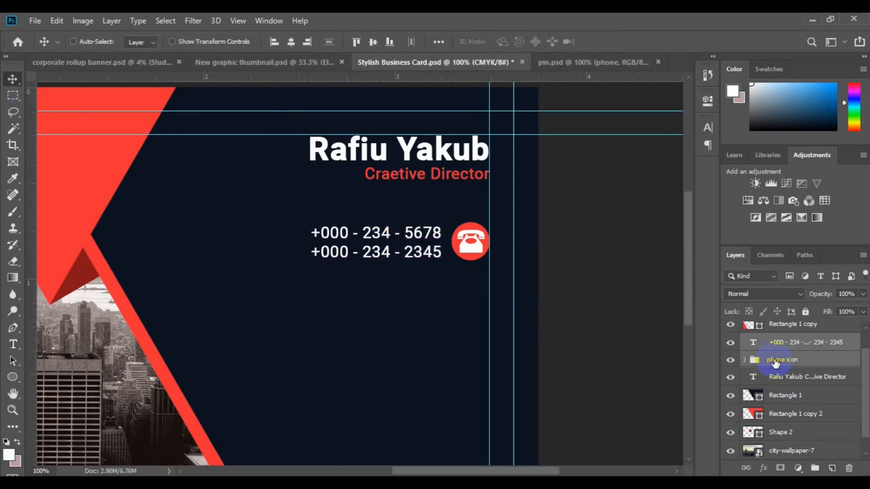
# - Duplicate the phone lines and icon group and place the copy below the originals
pyautogui.moveTo(418, 269); pyautogui.dragTo(422, 274)
pyautogui.hotkey('ctrl', 't')
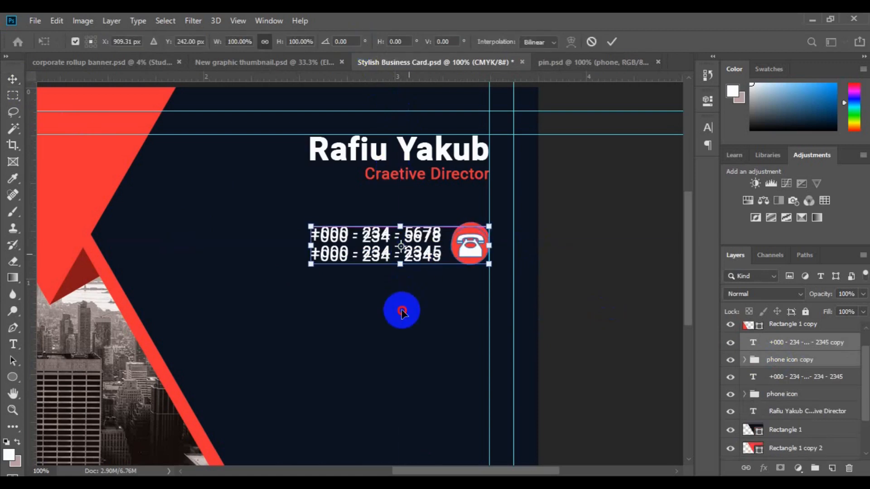
pyautogui.moveTo(402, 312); pyautogui.dragTo(409, 311)
pyautogui.press('Return')
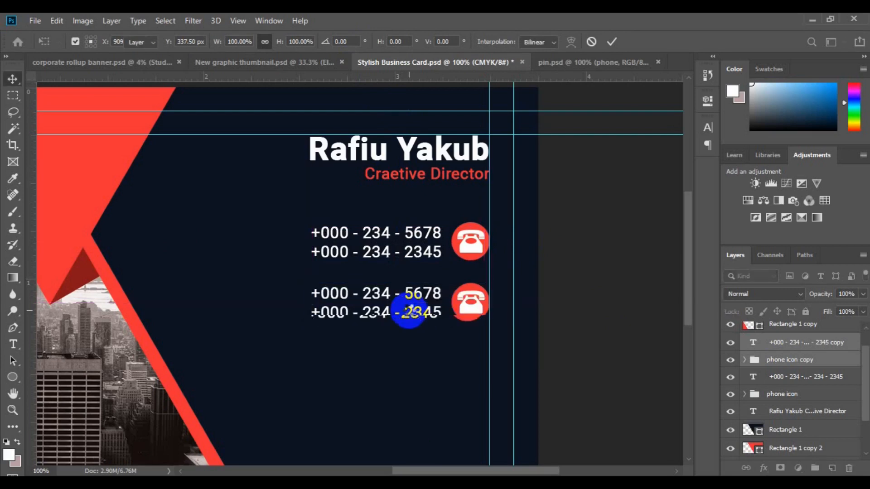
pyautogui.moveTo(469, 314); pyautogui.dragTo(514, 328)
# - Fill the copied circle with a darker red and bring the globe shape in from pin.psd
pyautogui.click(769, 381)
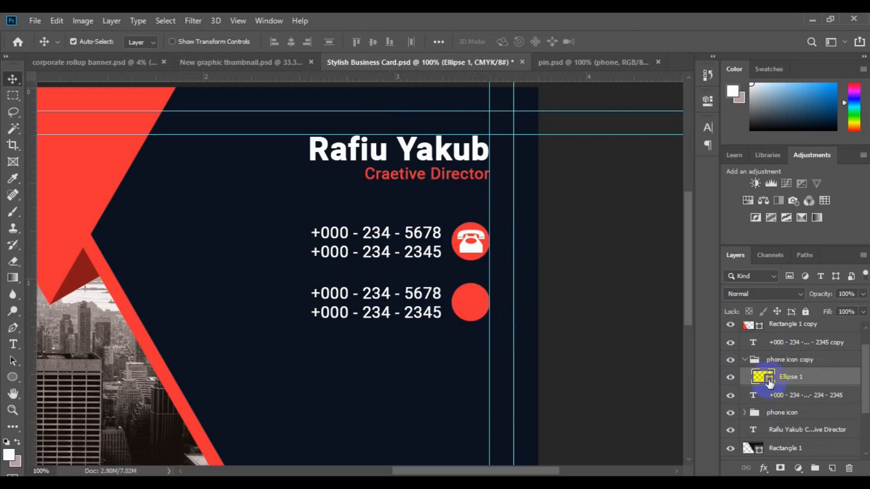
pyautogui.doubleClick(769, 381)
pyautogui.click(668, 191)
pyautogui.click(810, 111)
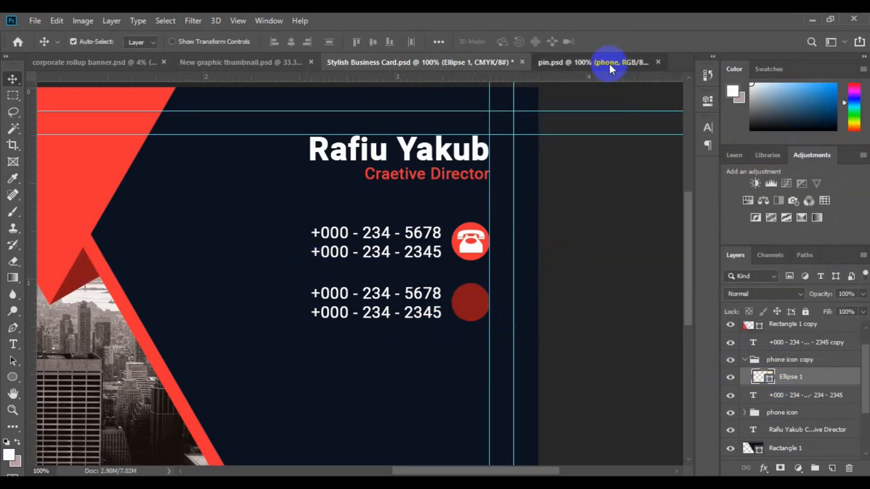
pyautogui.click(609, 63)
pyautogui.moveTo(784, 419); pyautogui.dragTo(460, 324)
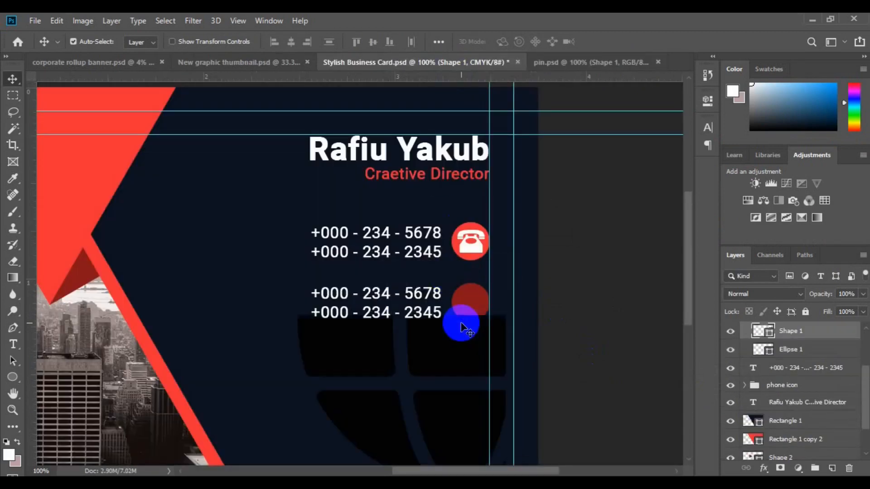
# - Scale the globe down, fill it white, and fit it on the dark-red circle
pyautogui.hotkey('ctrl', 't')
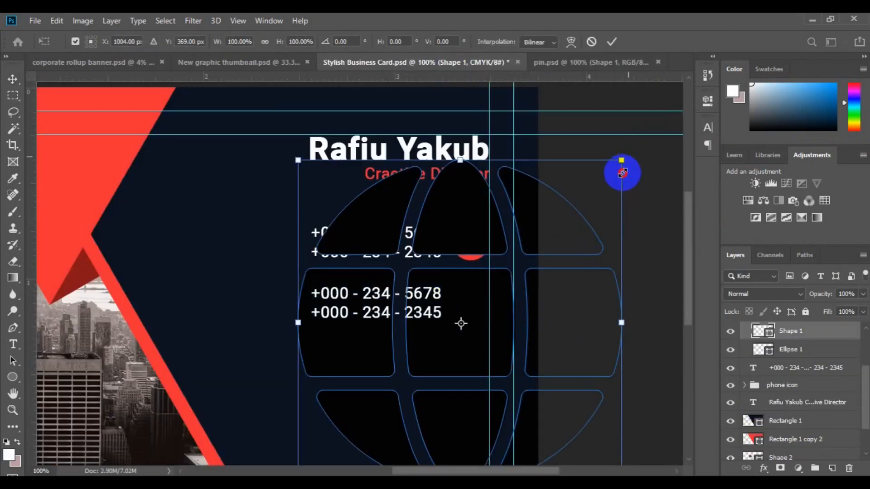
pyautogui.moveTo(622, 172); pyautogui.dragTo(563, 278)
pyautogui.press('Return')
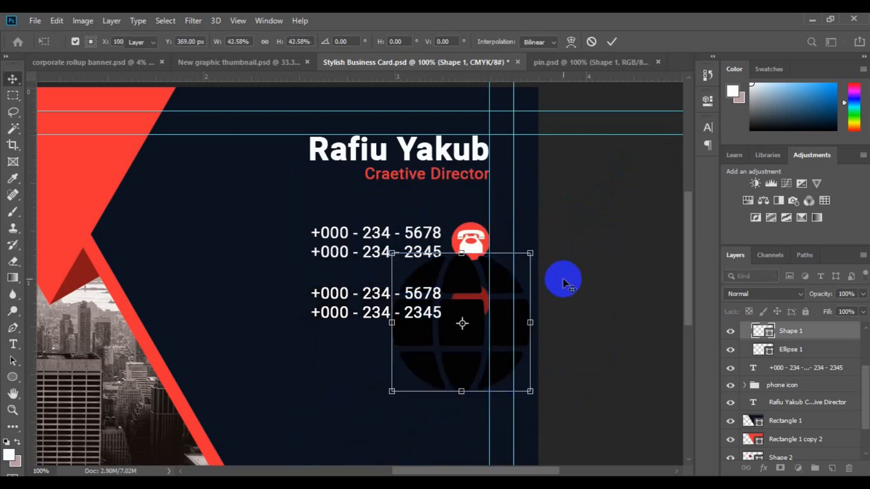
pyautogui.doubleClick(769, 337)
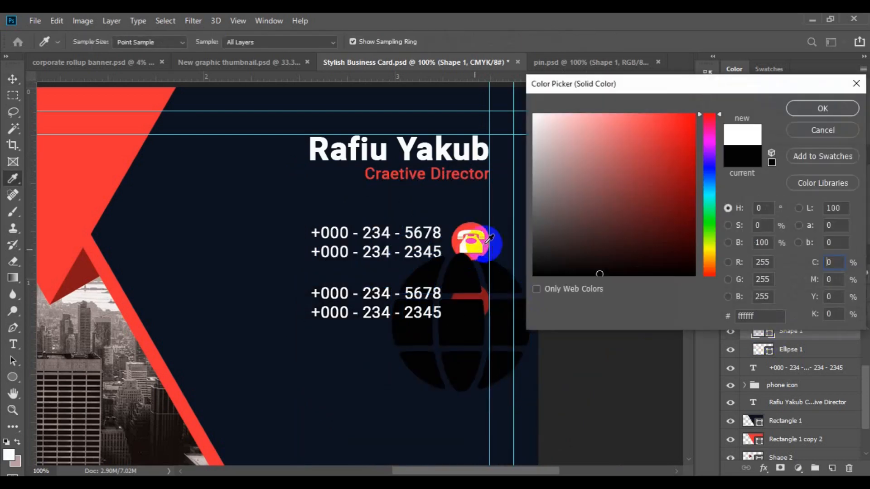
pyautogui.click(471, 241)
pyautogui.click(803, 107)
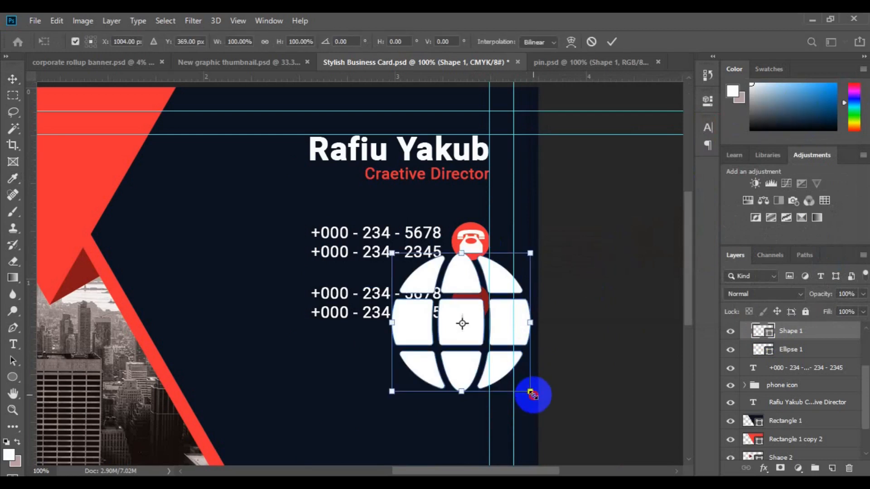
pyautogui.hotkey('ctrl', 't')
pyautogui.moveTo(489, 355); pyautogui.dragTo(472, 306)
pyautogui.press('Return')
pyautogui.keyDown('ctrl'); pyautogui.click(799, 356); pyautogui.keyUp('ctrl')
pyautogui.moveTo(865, 384); pyautogui.dragTo(865, 350)
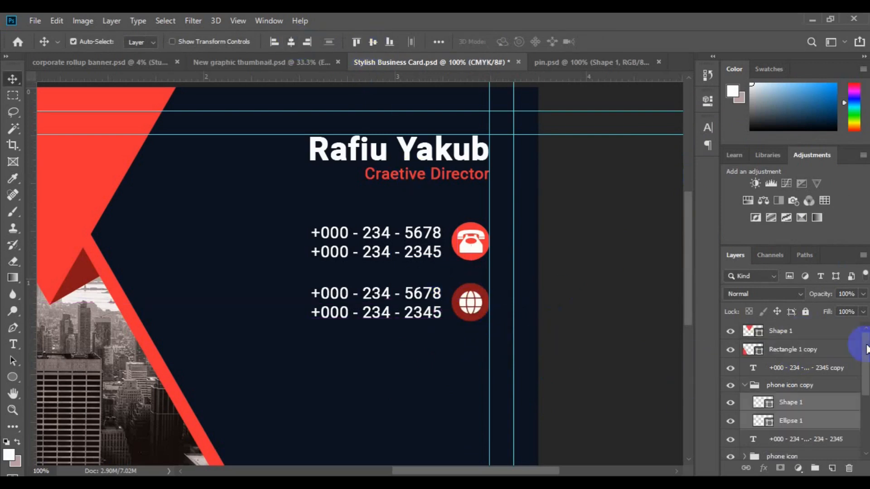
pyautogui.click(744, 385)
pyautogui.click(789, 386)
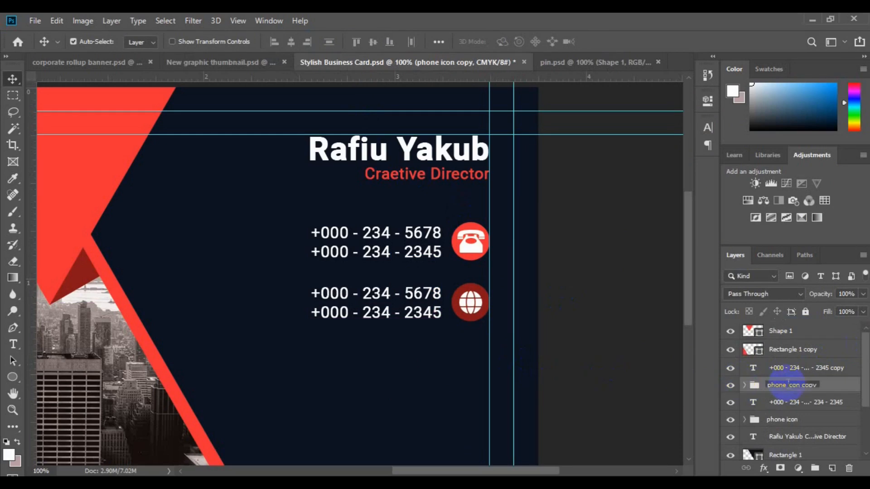
pyautogui.click(369, 295)
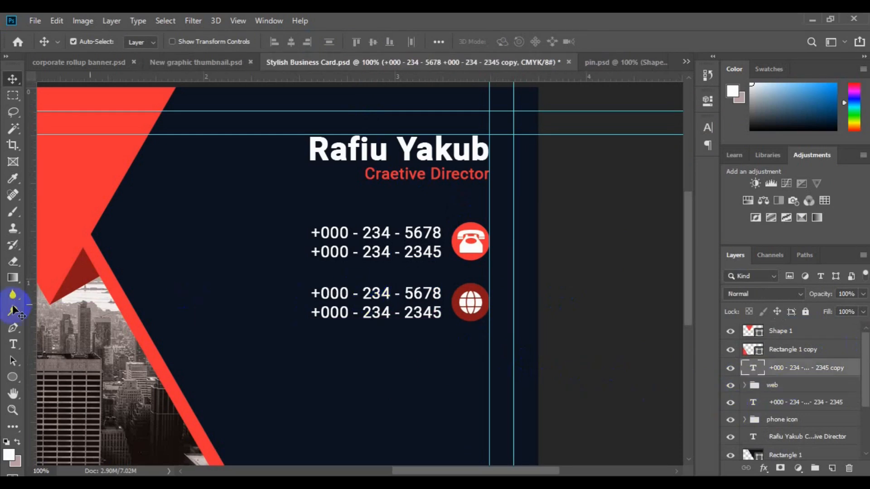
pyautogui.click(13, 345)
pyautogui.click(328, 294)
pyautogui.hotkey('ctrl', 'a')
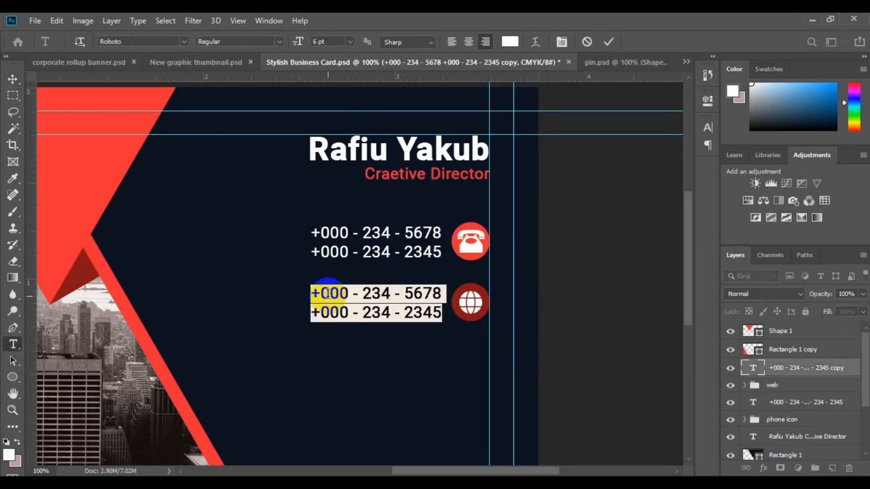
pyautogui.click(328, 294)
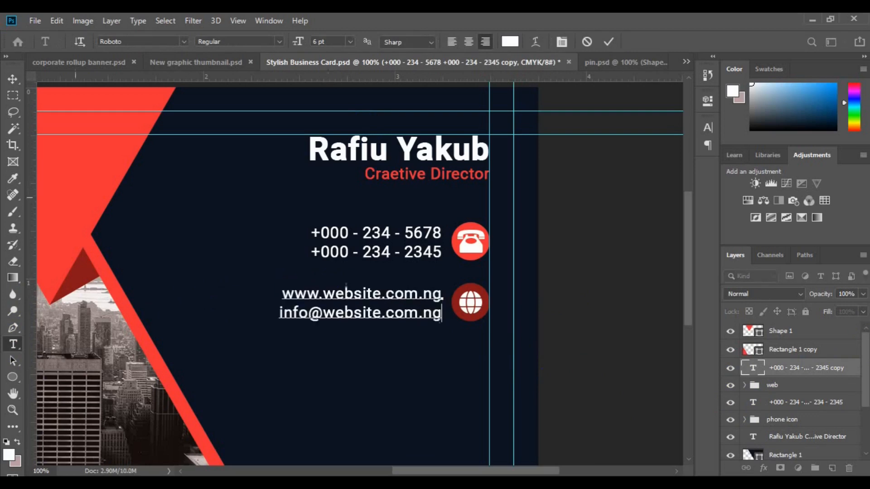
pyautogui.click(13, 79)
# - Centre the website lines on the globe icon and duplicate the row
pyautogui.keyDown('ctrl'); pyautogui.click(800, 388); pyautogui.keyUp('ctrl')
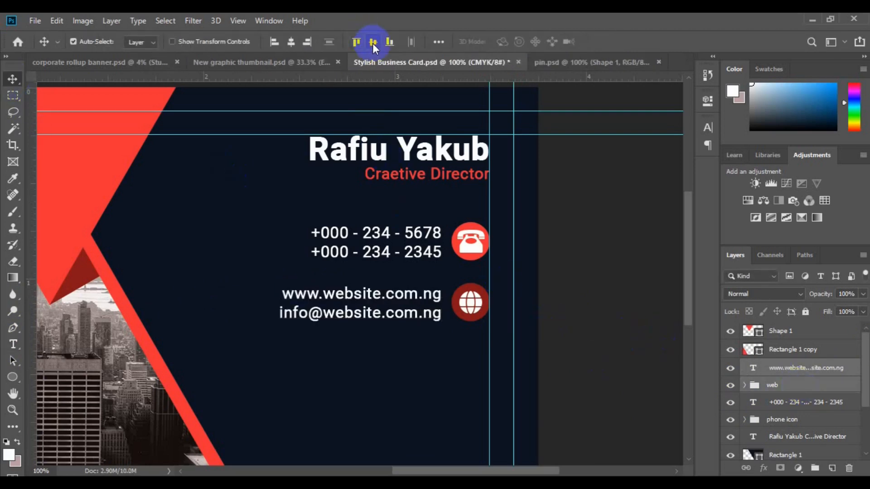
pyautogui.click(373, 43)
pyautogui.hotkey('ctrl', 'j')
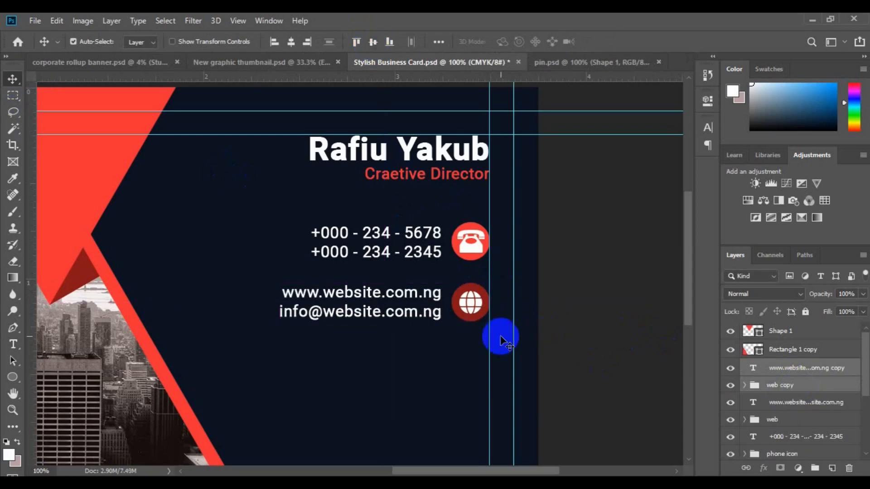
# - Move the duplicated row below the website lines and refill its circle with the bright phone-icon red
pyautogui.hotkey('ctrl', 't')
pyautogui.press('Down')
pyautogui.press('Down')
pyautogui.press('Down')
pyautogui.press('Down')
pyautogui.press('Down')
pyautogui.press('Down')
pyautogui.press('Down')
pyautogui.press('Down')
pyautogui.press('Down')
pyautogui.press('Down')
pyautogui.press('Down')
pyautogui.press('Down')
pyautogui.moveTo(407, 383)
pyautogui.mouseDown()
pyautogui.moveTo(408, 369)
pyautogui.moveTo(402, 383)
pyautogui.moveTo(413, 383)
pyautogui.mouseUp()
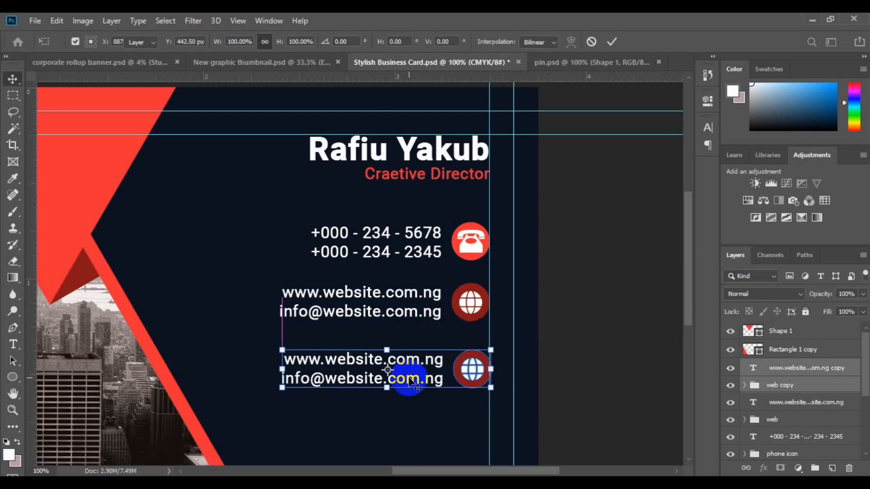
pyautogui.press('Return')
pyautogui.press('Left')
pyautogui.press('Left')
pyautogui.press('Left')
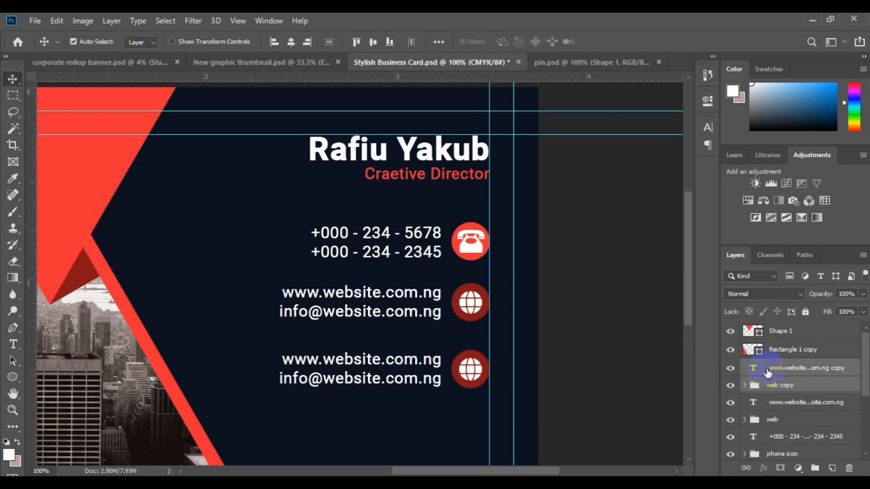
pyautogui.click(470, 369)
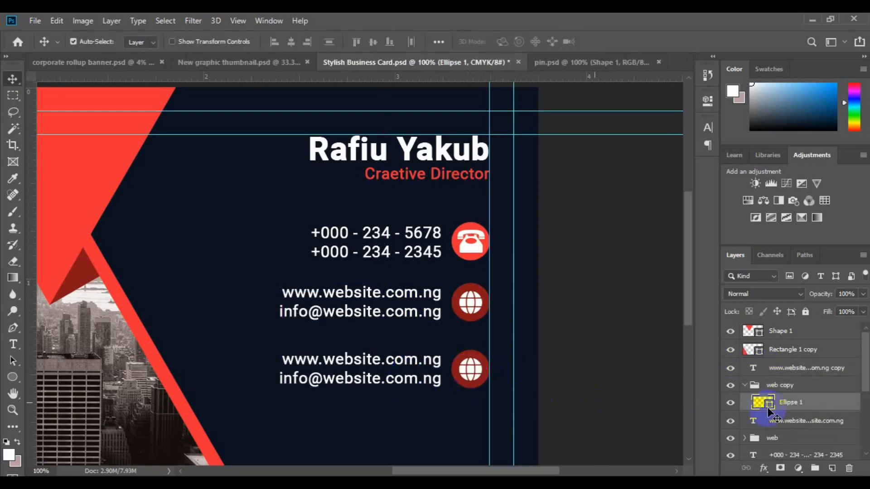
pyautogui.doubleClick(764, 403)
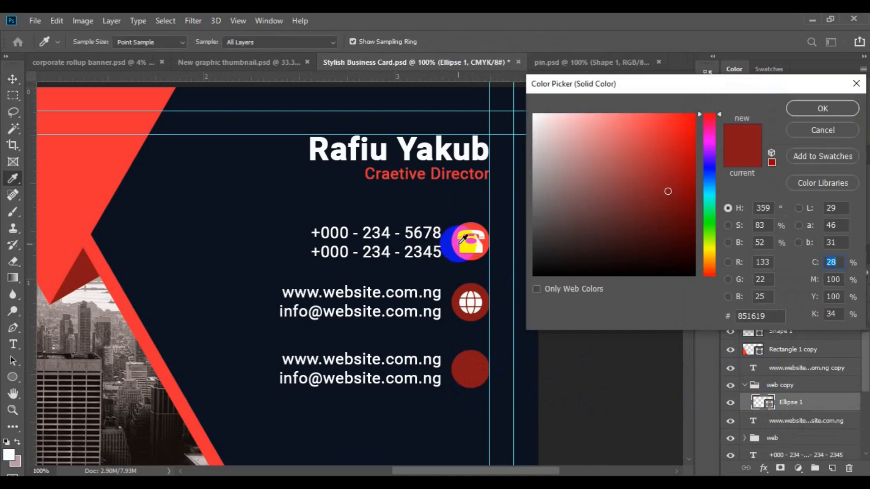
pyautogui.click(467, 238)
pyautogui.click(804, 105)
# - Bring the pin shape from pin.psd, scale it to about 58%, and place it on the circle
pyautogui.click(591, 65)
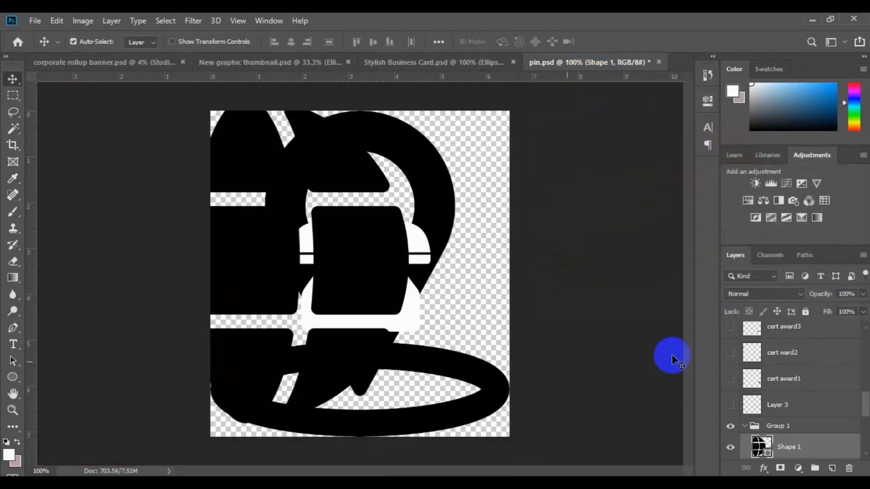
pyautogui.moveTo(797, 386); pyautogui.dragTo(478, 382)
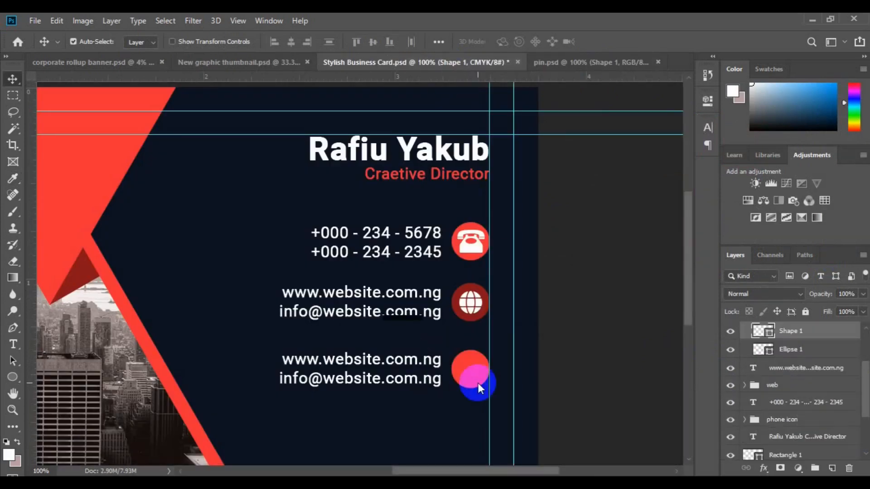
pyautogui.hotkey('ctrl', 't')
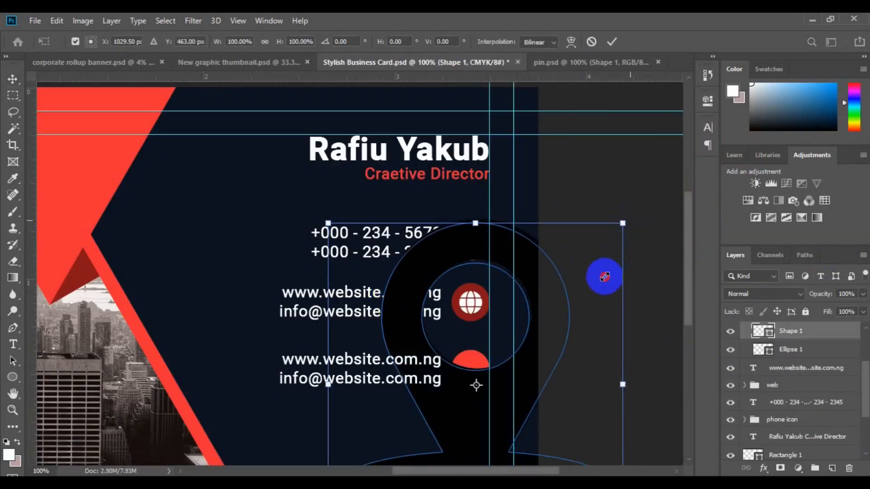
pyautogui.moveTo(584, 303); pyautogui.dragTo(570, 329)
pyautogui.press('Return')
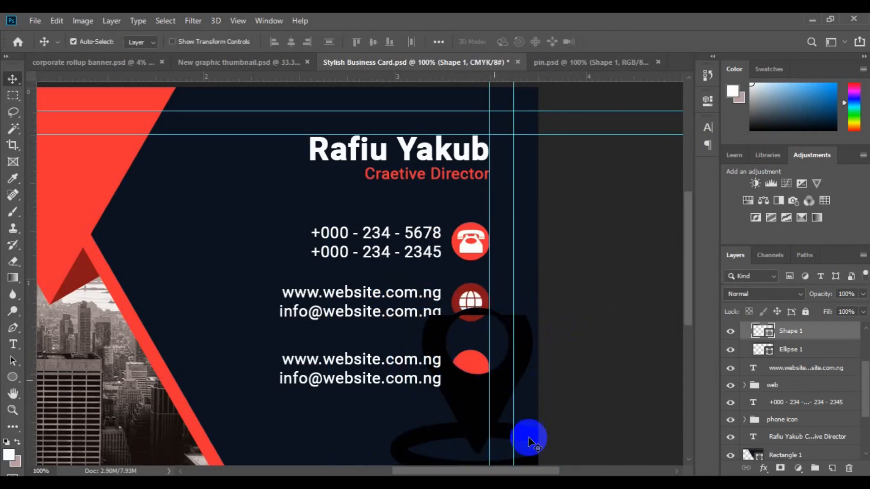
pyautogui.hotkey('ctrl', 't')
pyautogui.moveTo(408, 376); pyautogui.dragTo(472, 374)
pyautogui.press('Return')
pyautogui.hotkey('ctrl', 't')
pyautogui.press('Return')
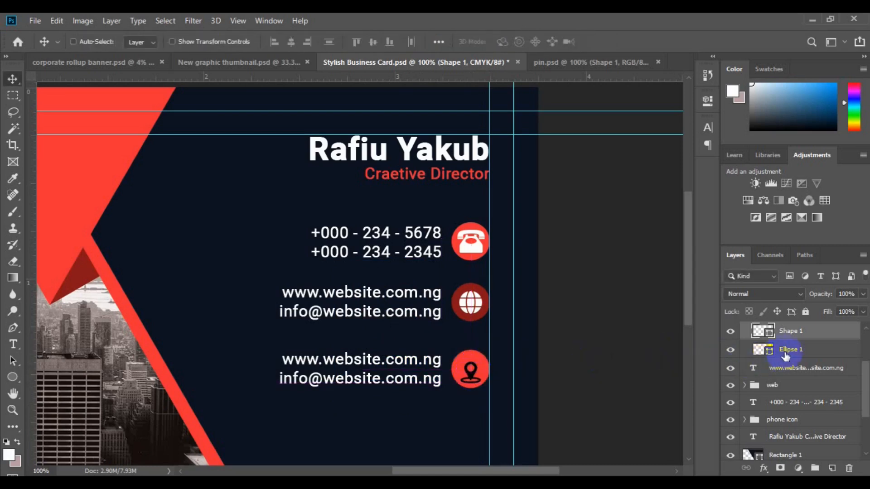
# - Centre the pin vertically on its red circle and make it white
pyautogui.keyDown('shift'); pyautogui.click(788, 350); pyautogui.keyUp('shift')
pyautogui.click(372, 43)
pyautogui.click(770, 331)
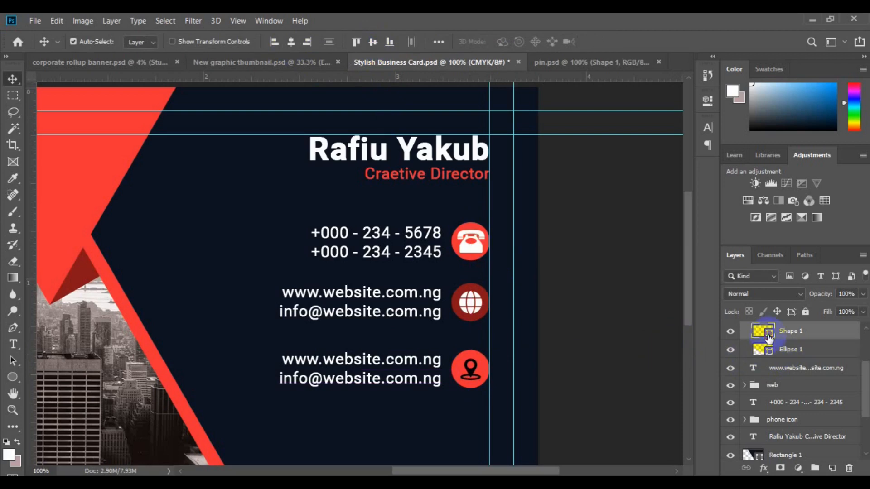
pyautogui.click(469, 247)
pyautogui.click(804, 109)
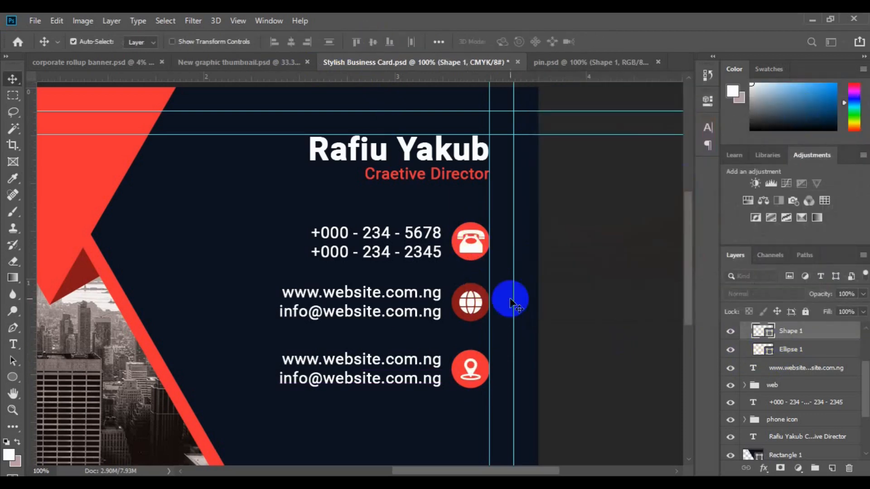
pyautogui.click(371, 363)
# - Replace the bottom lines with 'Address Office Here' and 'New Jersey,0021.'
pyautogui.press('t')
pyautogui.click(286, 360)
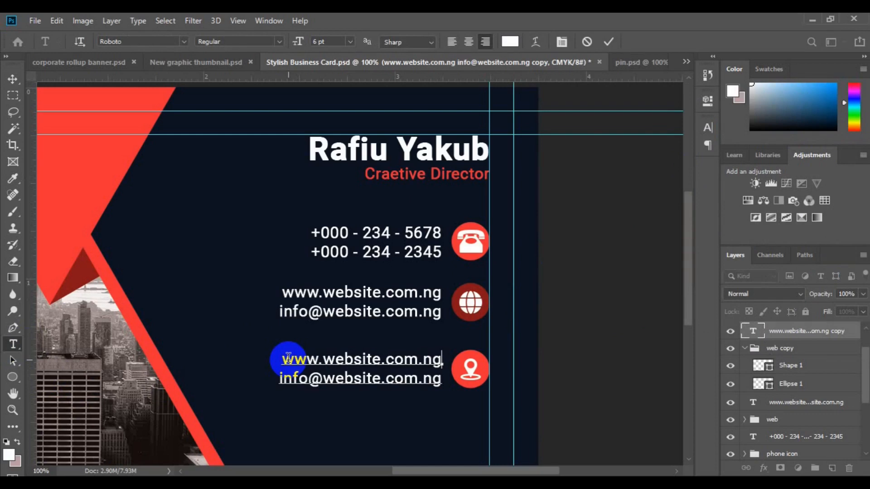
pyautogui.hotkey('ctrl', 'a')
pyautogui.write('Address Office Here.')
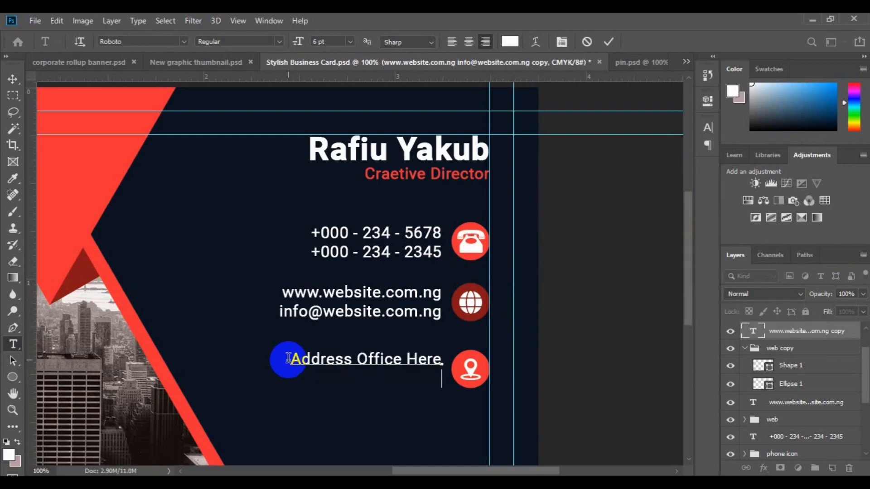
pyautogui.write('New Jersey,0021.')
pyautogui.click(12, 79)
pyautogui.click(542, 366)
pyautogui.click(777, 407)
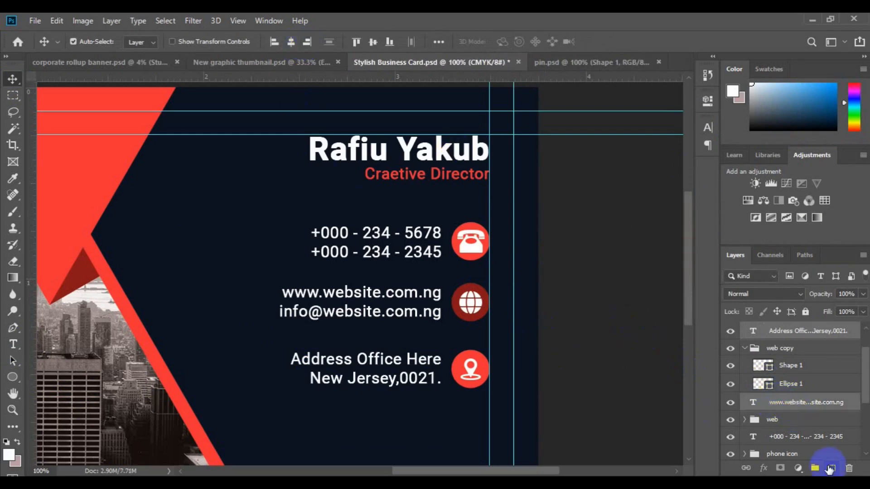
# - Group the address, website and phone text layers into a group named 'all text'
pyautogui.keyDown('ctrl'); pyautogui.click(819, 470); pyautogui.keyUp('ctrl')
pyautogui.keyDown('ctrl'); pyautogui.click(792, 414); pyautogui.keyUp('ctrl')
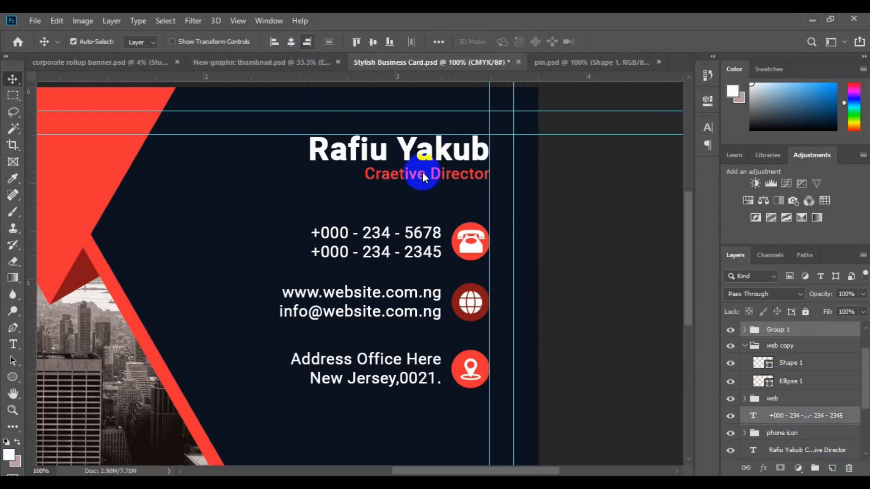
pyautogui.click(816, 469)
pyautogui.click(787, 329)
pyautogui.write('all text')
pyautogui.press('Return')
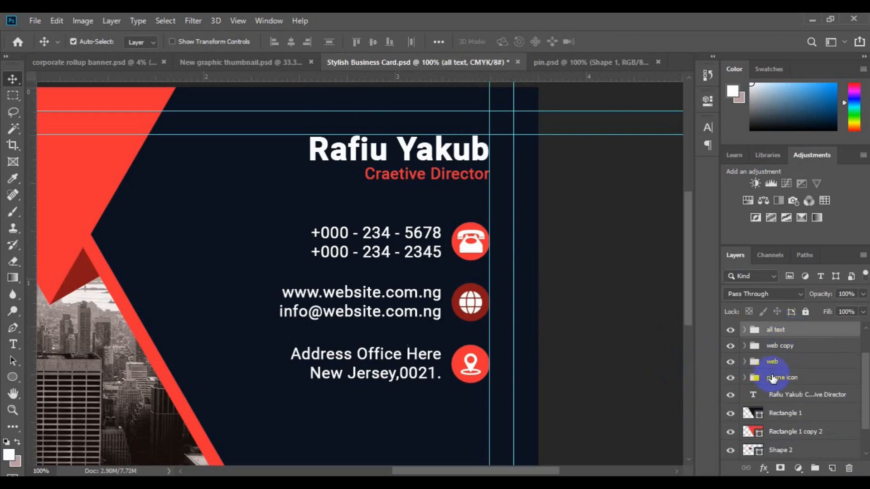
# - Nest the phone, web and copy icon groups into one group named 'All icon'
pyautogui.click(773, 379)
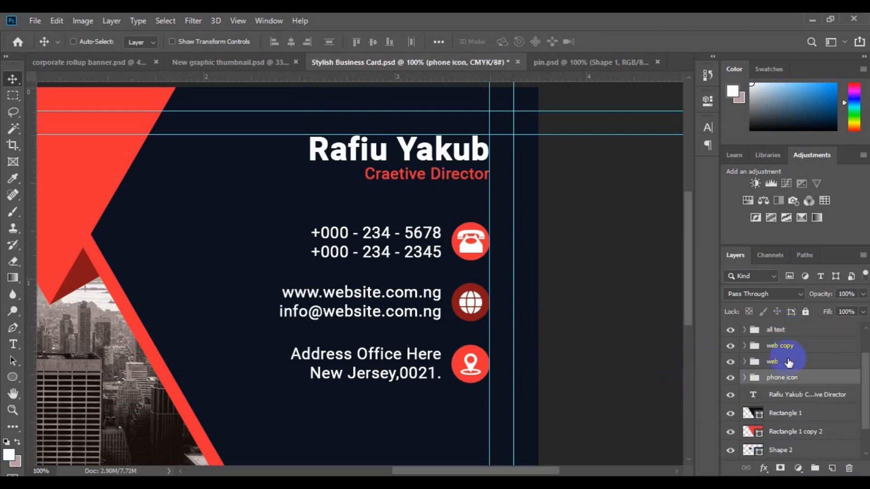
pyautogui.keyDown('ctrl'); pyautogui.click(789, 363); pyautogui.keyUp('ctrl')
pyautogui.hotkey('ctrl', 'g')
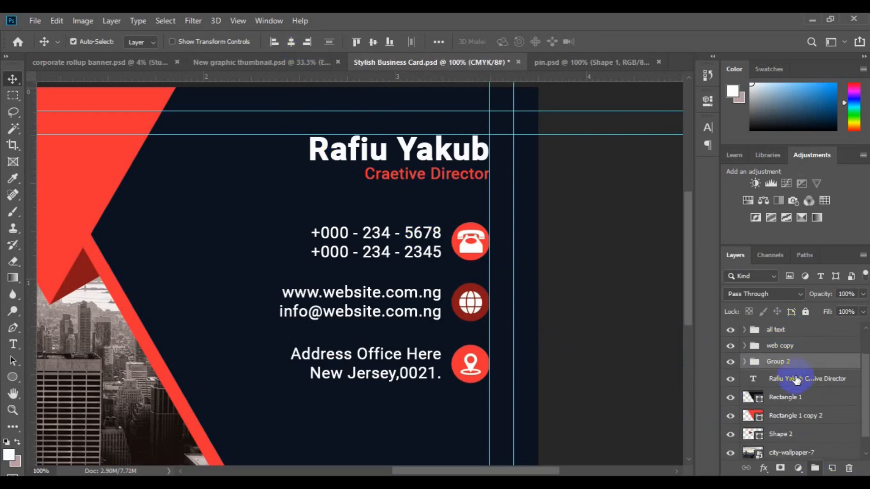
pyautogui.keyDown('ctrl'); pyautogui.click(779, 346); pyautogui.keyUp('ctrl')
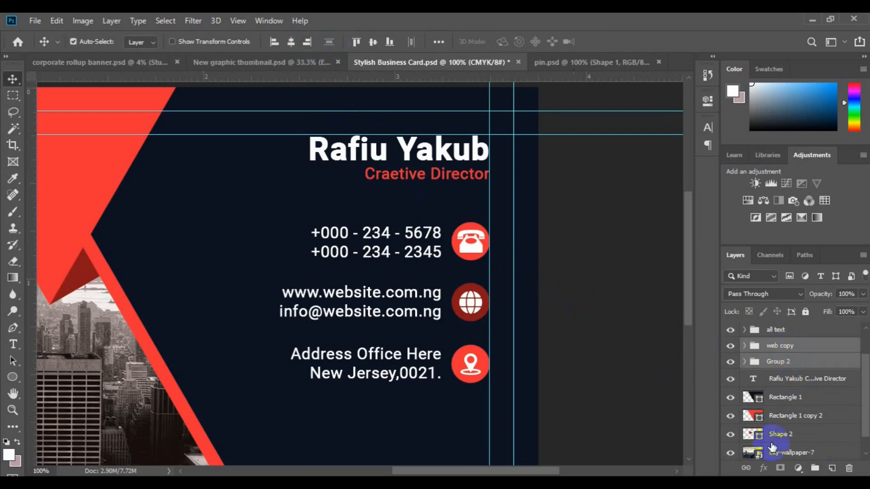
pyautogui.hotkey('ctrl', 'g')
pyautogui.doubleClick(783, 347)
pyautogui.write('All icon')
pyautogui.press('Return')
# - Align the text and icon groups on vertical centres, nudge the text left, and zoom out
pyautogui.keyDown('ctrl'); pyautogui.click(780, 329); pyautogui.keyUp('ctrl')
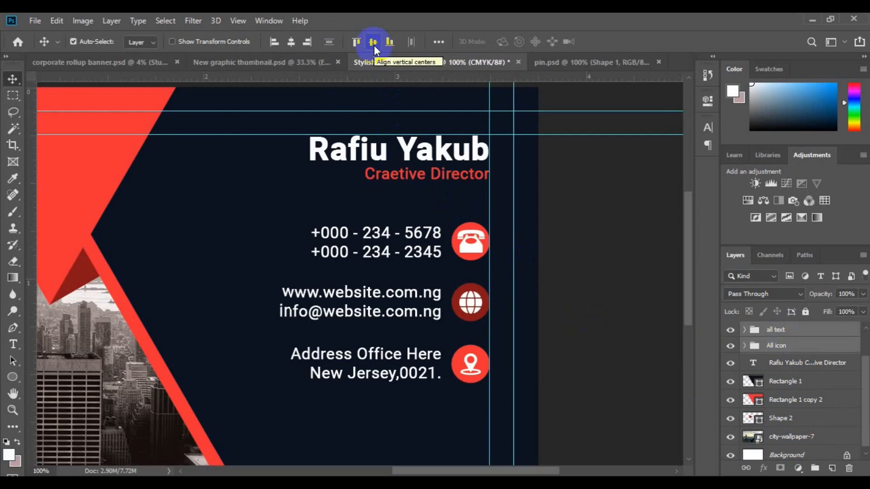
pyautogui.click(374, 43)
pyautogui.click(776, 330)
pyautogui.press('Left')
pyautogui.press('Left')
pyautogui.press('Left')
pyautogui.press('Left')
pyautogui.press('Left')
pyautogui.press('Left')
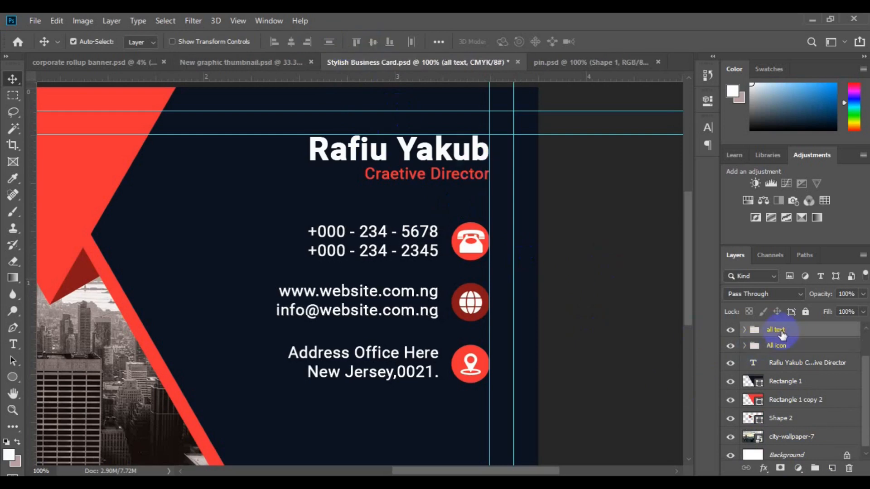
pyautogui.hotkey('ctrl', '-')
pyautogui.hotkey('ctrl', '-')
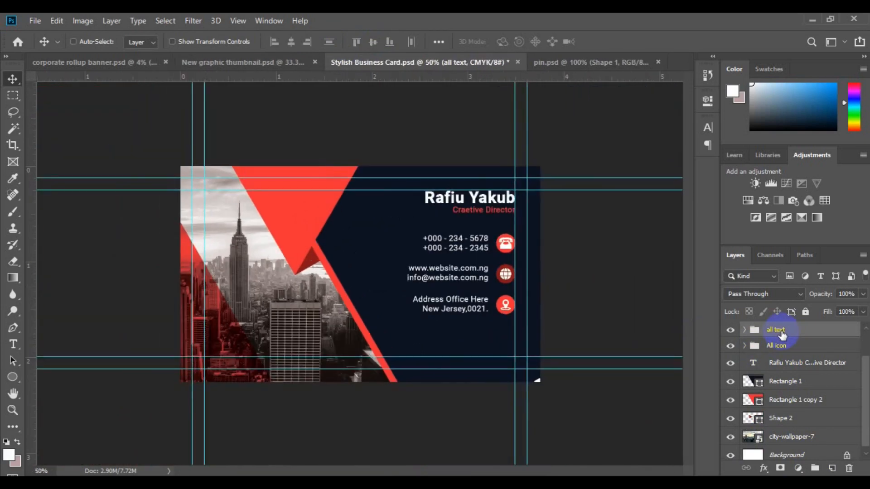
# - Draw a white custom-shape logo mark with no stroke inside the top red triangle
pyautogui.hotkey('ctrl', '-')
pyautogui.keyDown('ctrl'); pyautogui.click(311, 234); pyautogui.keyUp('ctrl')
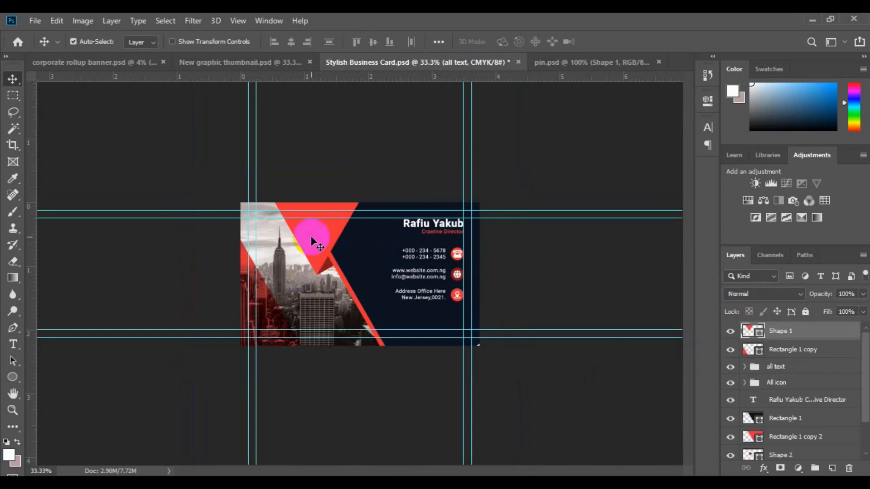
pyautogui.click(833, 468)
pyautogui.rightClick(13, 377)
pyautogui.click(73, 441)
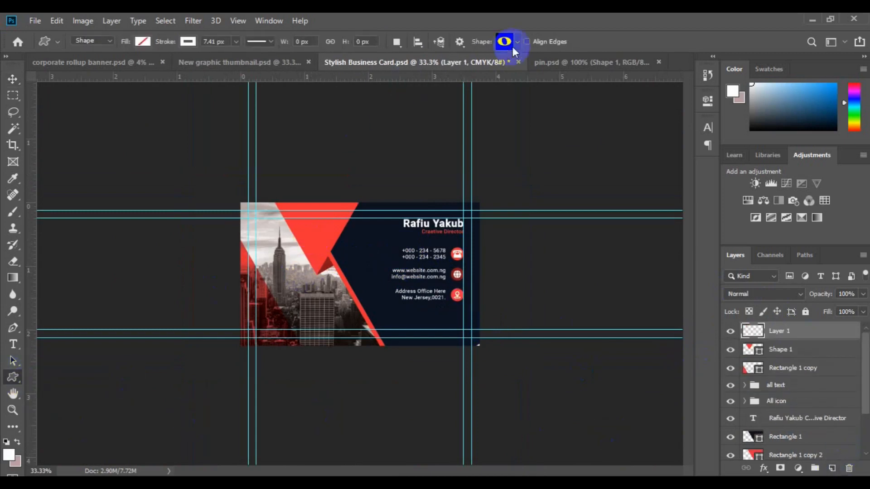
pyautogui.hotkey('ctrl', '+')
pyautogui.click(187, 41)
pyautogui.click(135, 70)
pyautogui.click(141, 43)
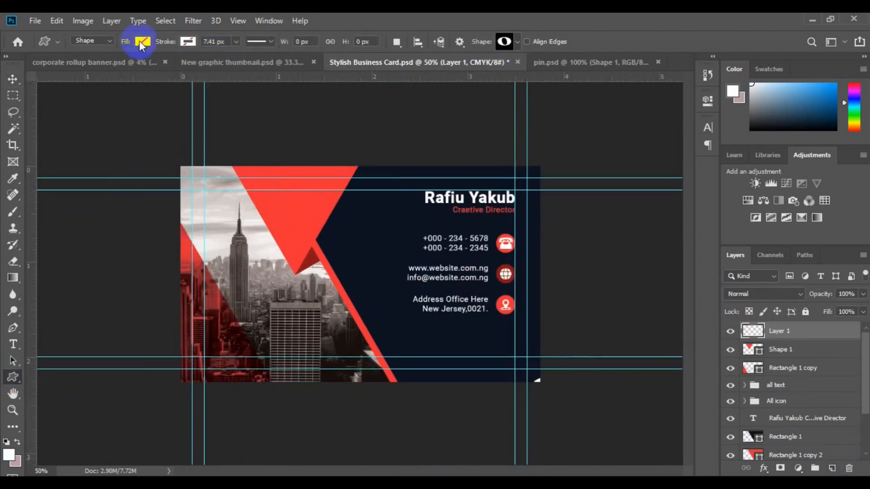
pyautogui.click(152, 122)
pyautogui.moveTo(266, 196); pyautogui.dragTo(305, 213)
pyautogui.press('v')
# - Add a left-aligned 'CREATIVE LOGO' caption in Medium weight at 5 pt
pyautogui.click(788, 351)
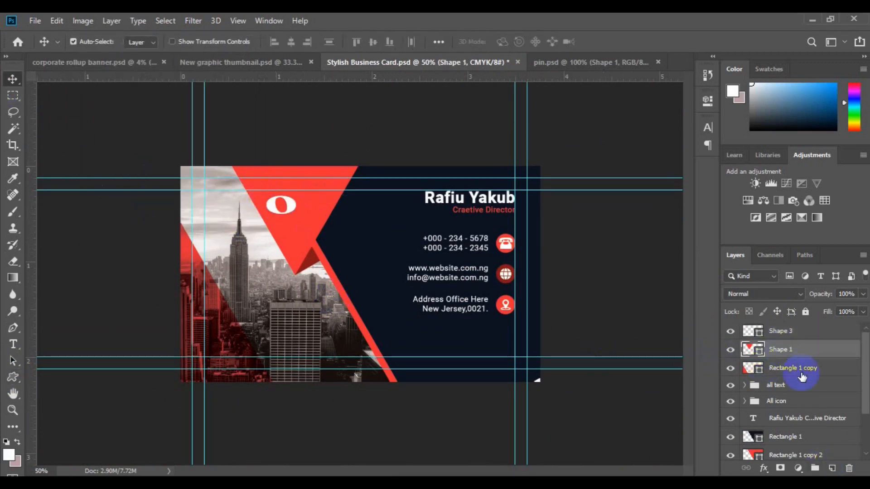
pyautogui.click(13, 344)
pyautogui.click(280, 232)
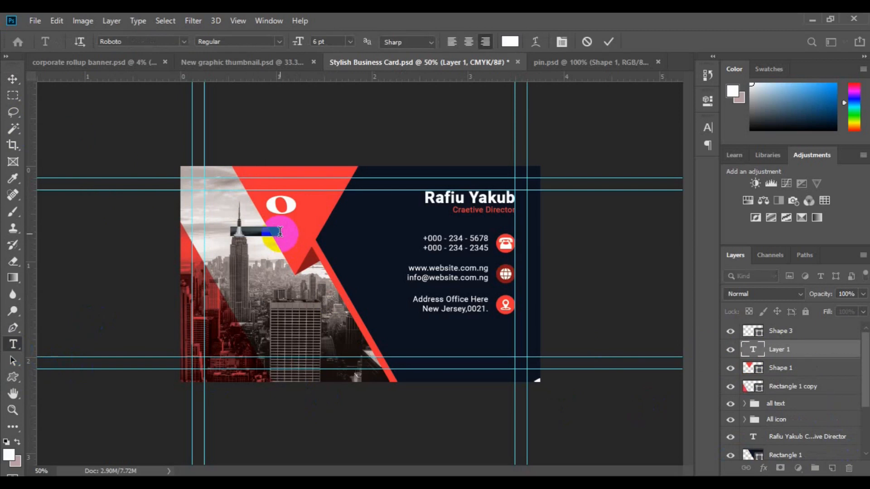
pyautogui.click(452, 42)
pyautogui.write('CP')
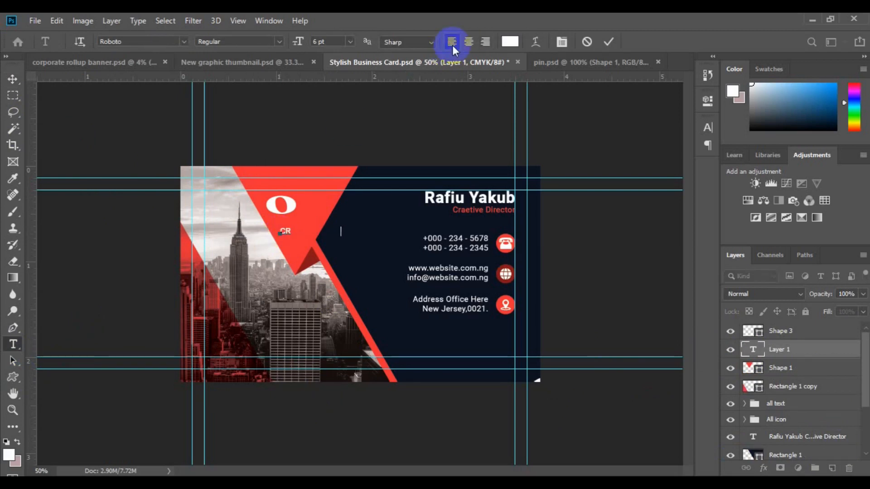
pyautogui.write('EATIVE LOGO')
pyautogui.hotkey('ctrl', 'a')
pyautogui.click(279, 42)
pyautogui.click(272, 116)
pyautogui.click(350, 41)
pyautogui.click(349, 41)
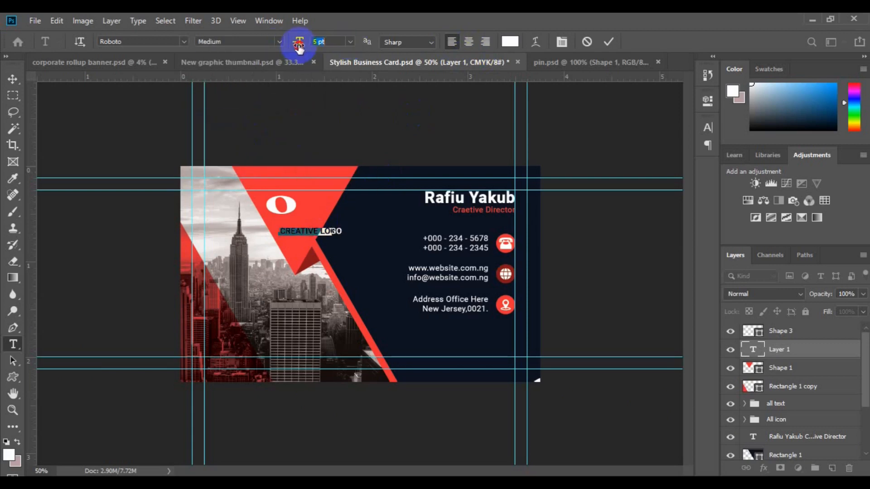
pyautogui.click(18, 81)
# - Place the caption beneath the logo mark, centre them horizontally, and shift both slightly right and down
pyautogui.moveTo(314, 233); pyautogui.dragTo(295, 225)
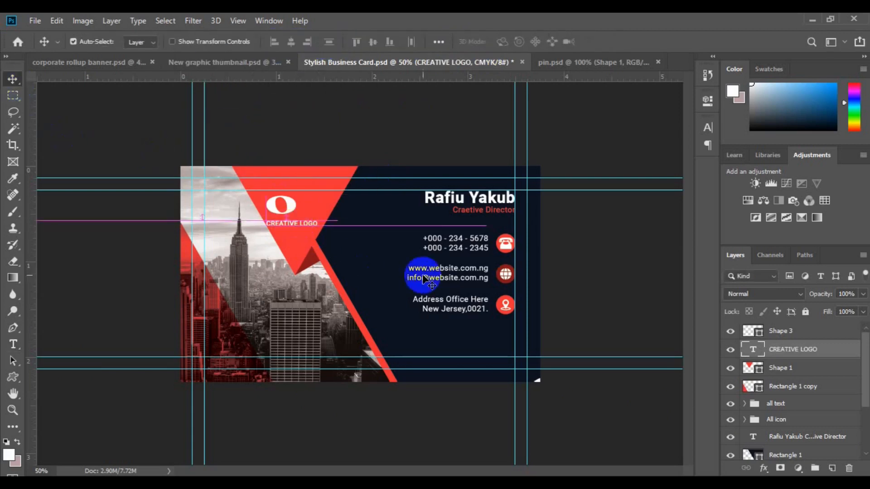
pyautogui.click(397, 149)
pyautogui.click(292, 47)
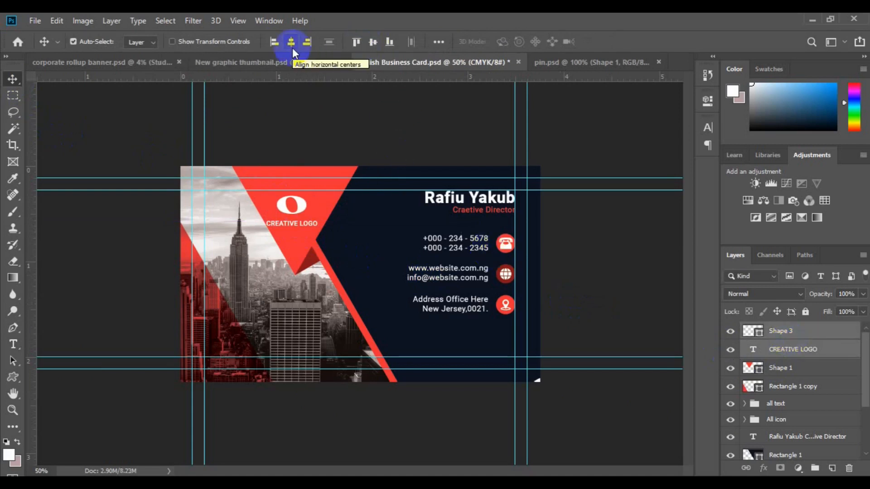
pyautogui.hotkey('ctrl', 't')
pyautogui.moveTo(306, 215); pyautogui.dragTo(303, 221)
pyautogui.press('Return')
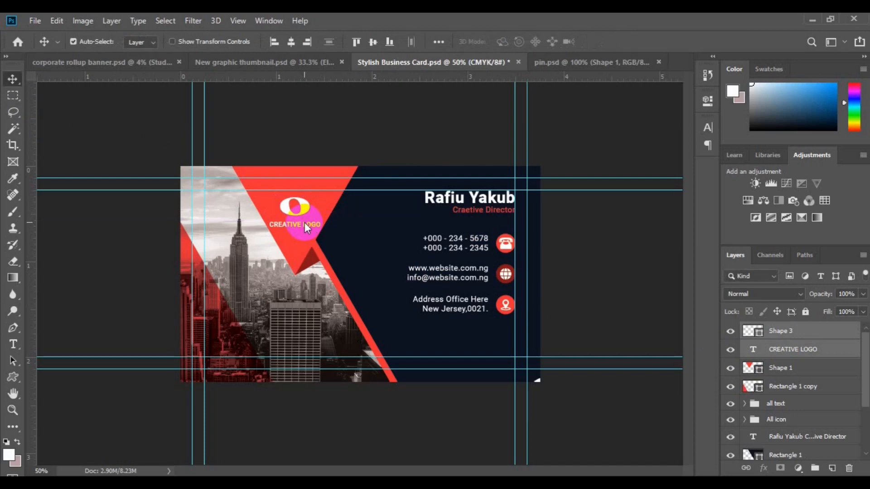